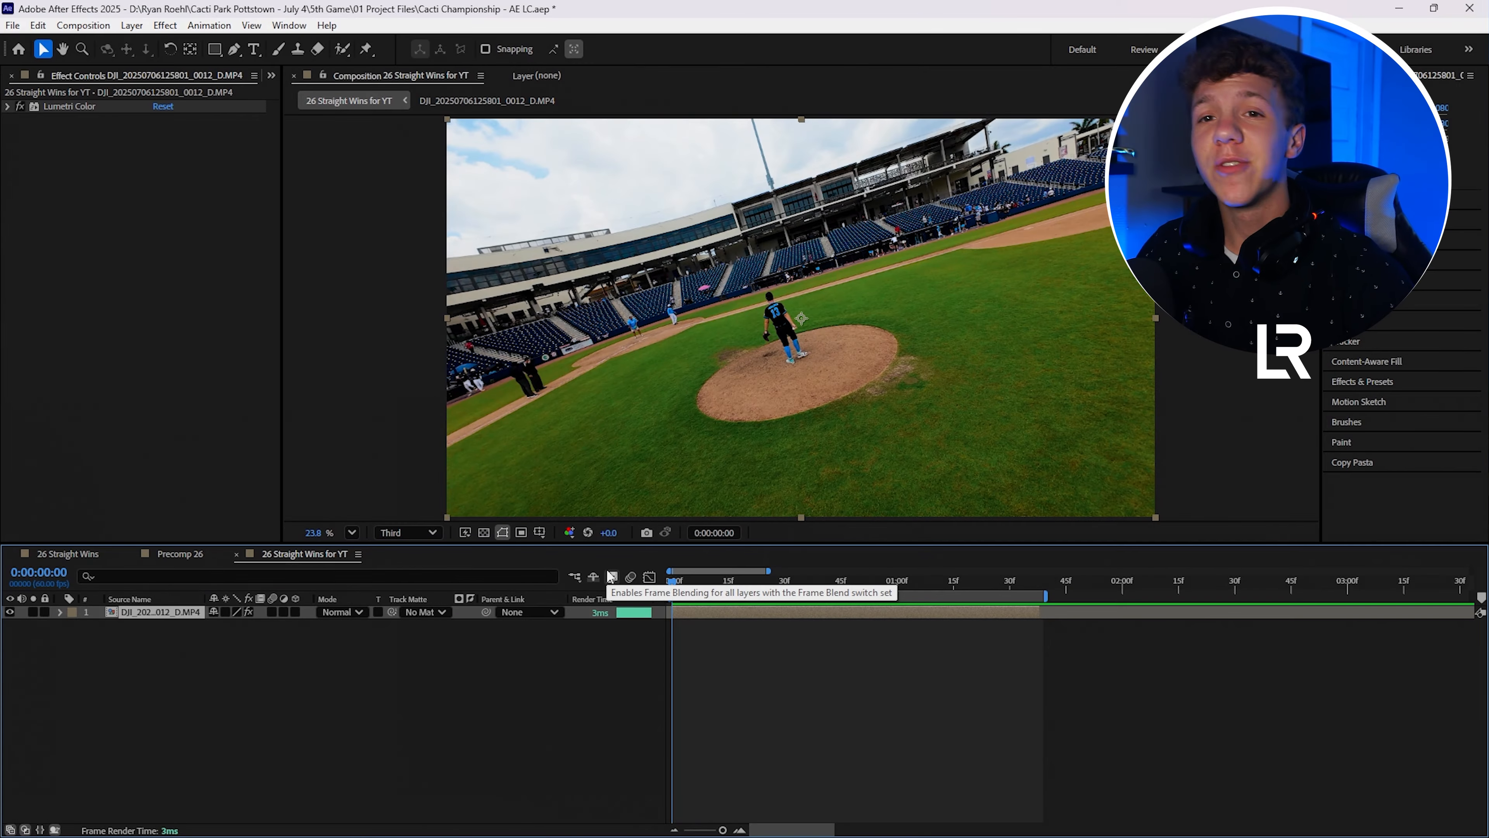
Play back the baseball footage in the 26 Straight Wins for YT composition
key("space")
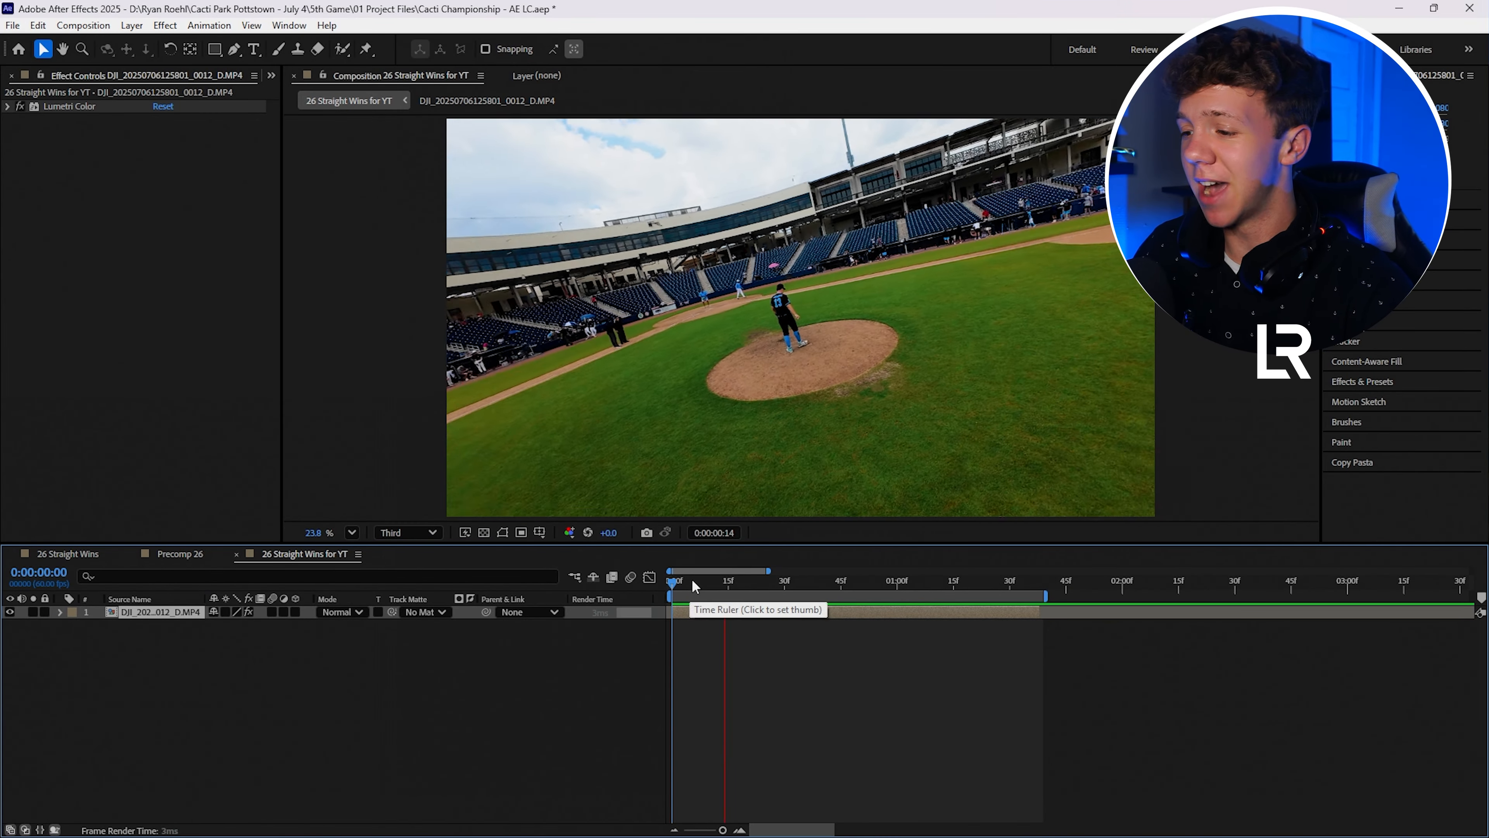
key("space")
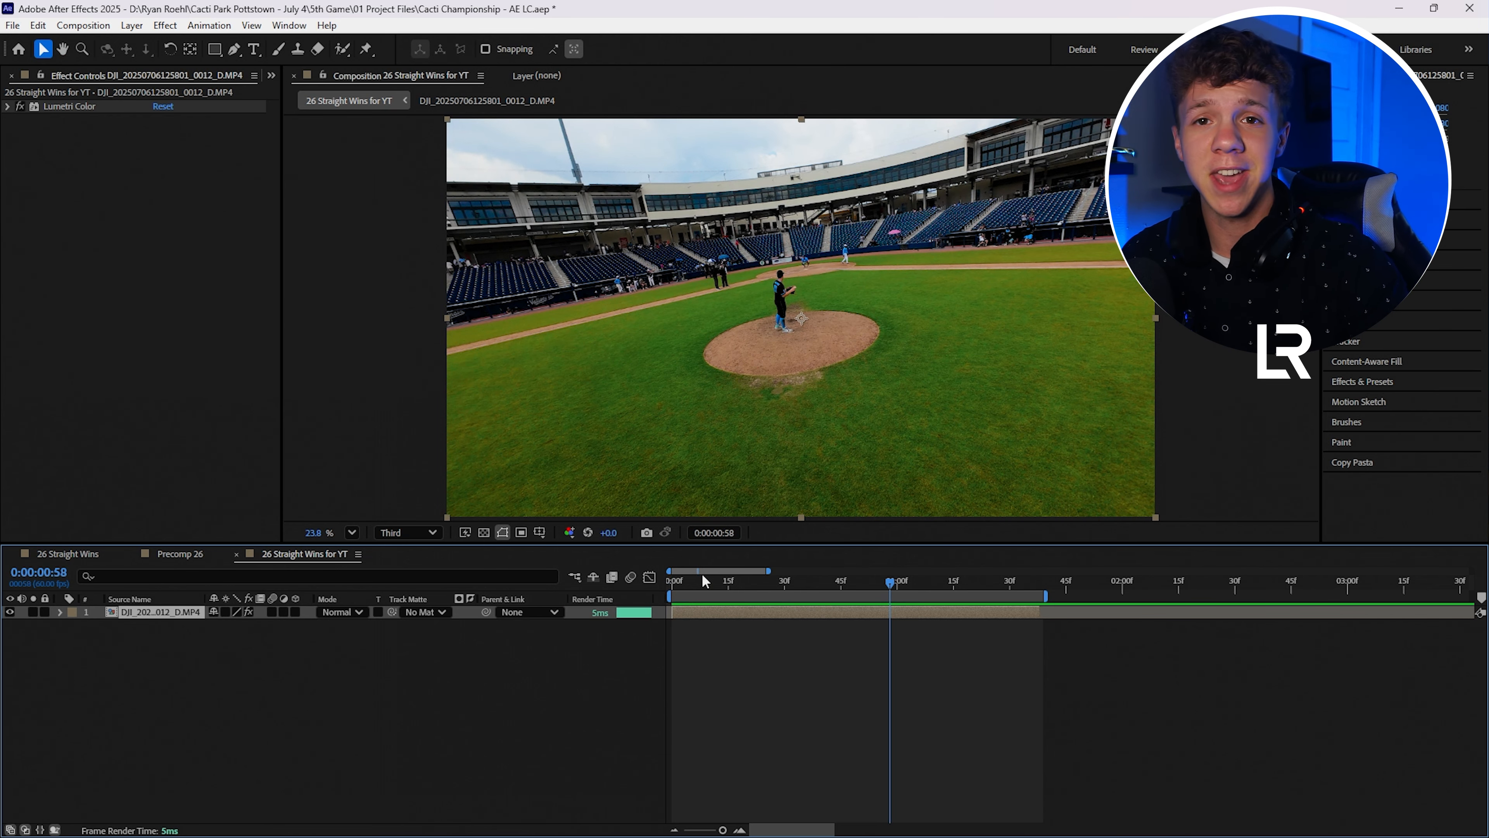
Find the 3D Camera Tracker effect, apply it to the footage layer, and enable Detailed Analysis in its advanced options
left_click(1362, 381)
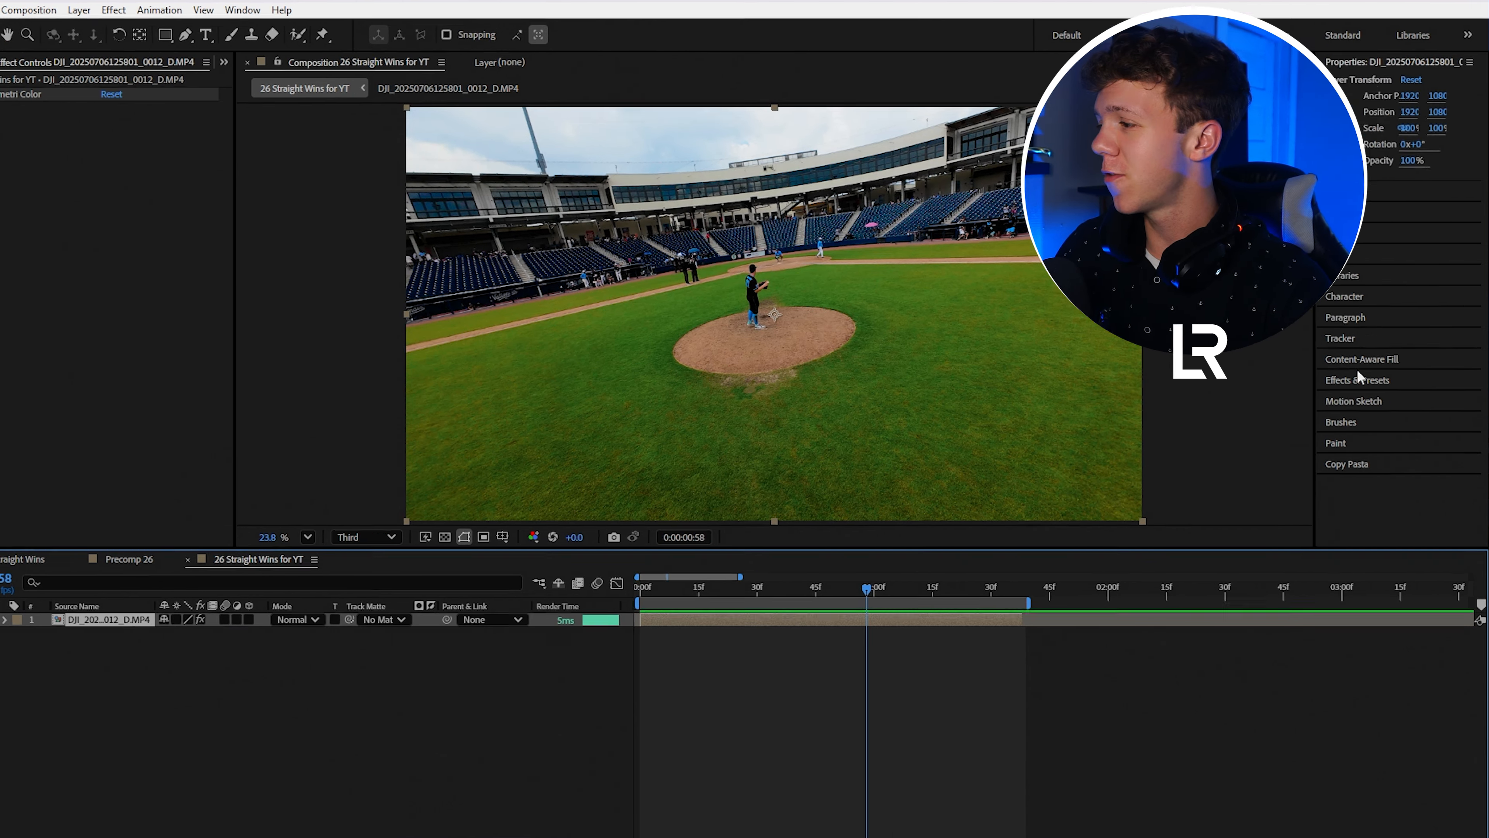
left_click(1378, 337)
type("3d camera")
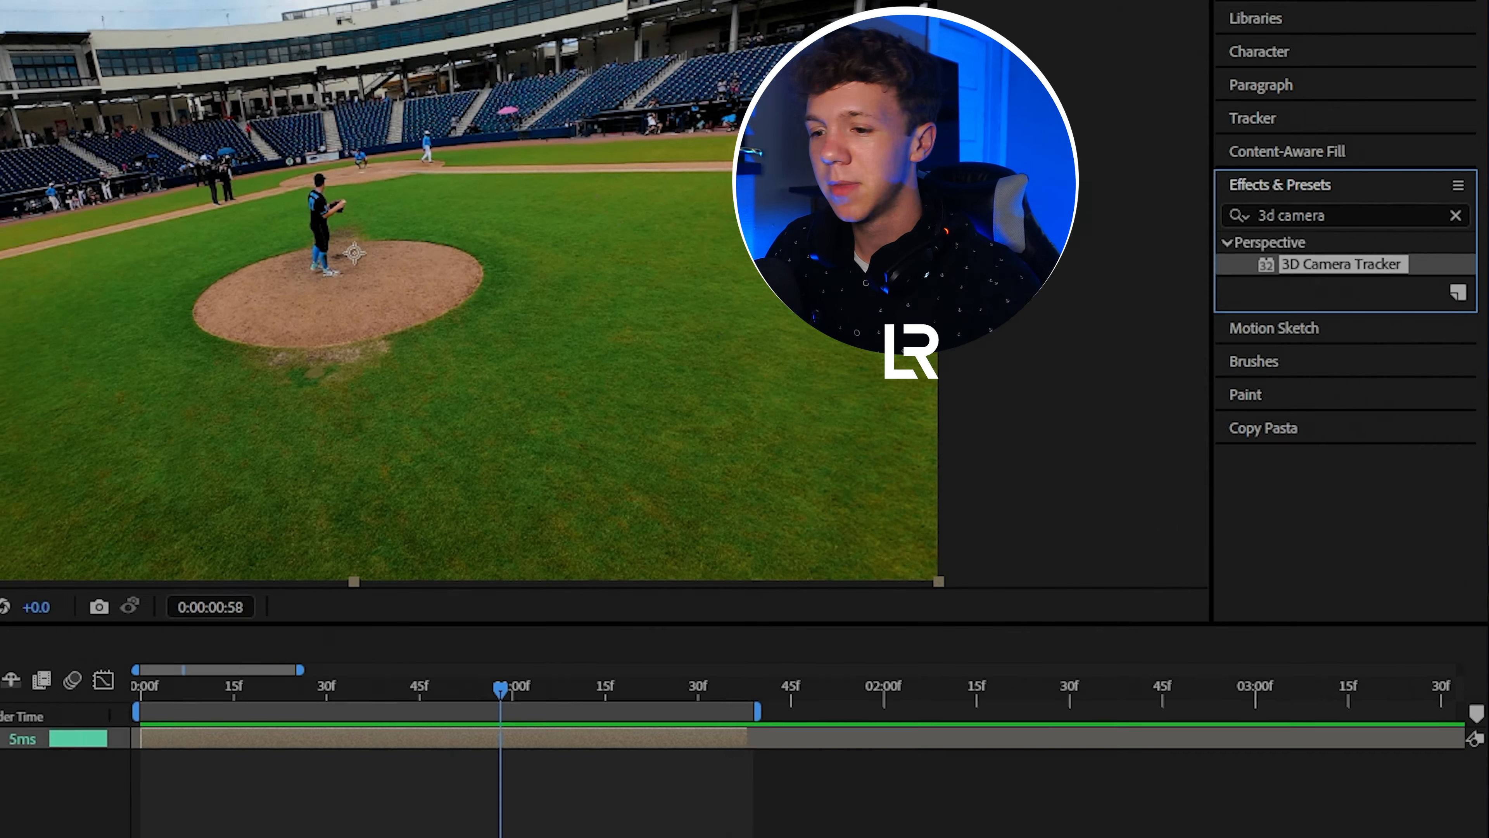
left_click_drag(1342, 265, 180, 613)
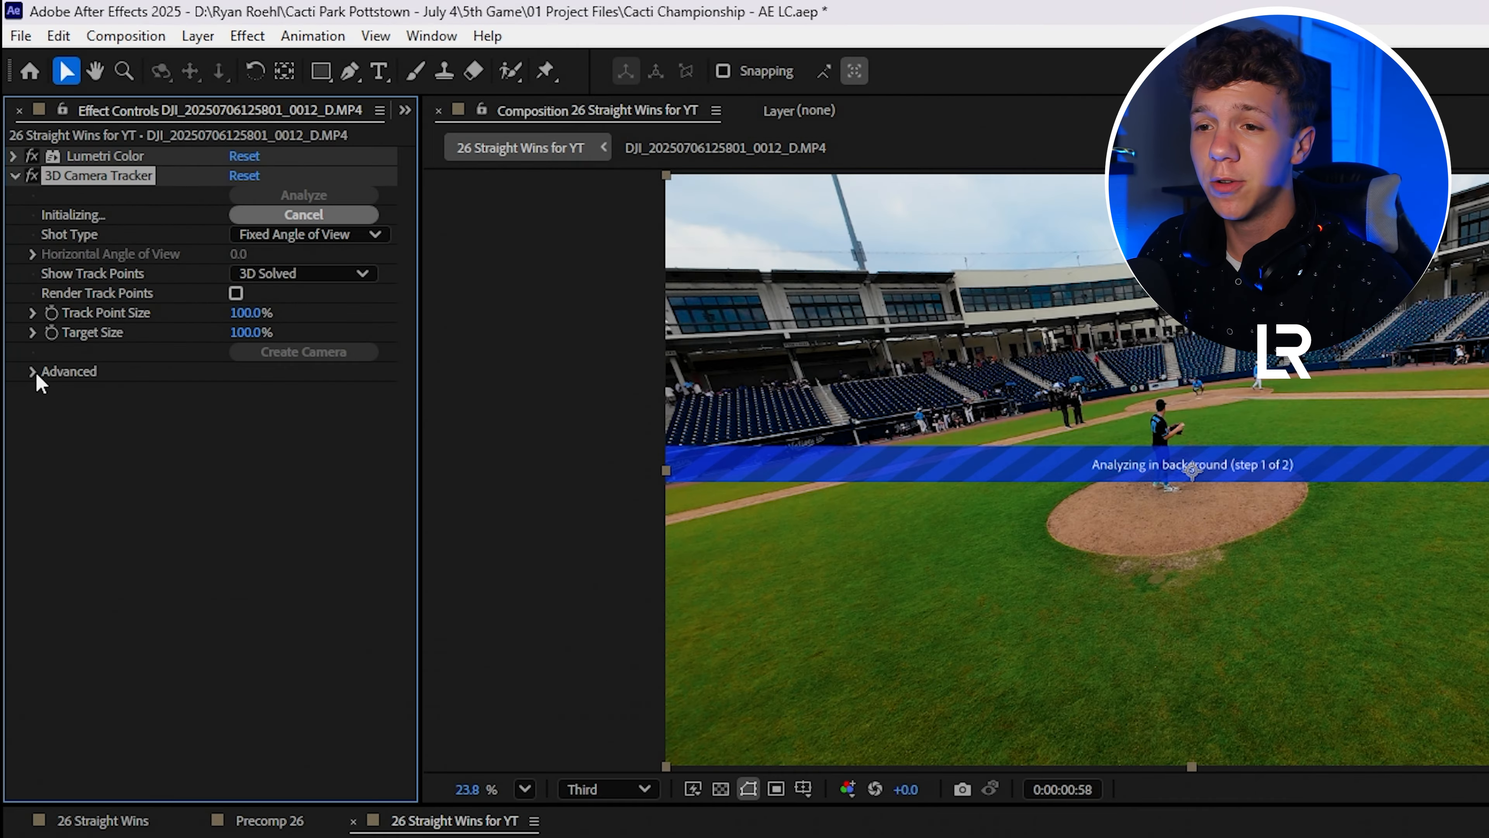
left_click(33, 373)
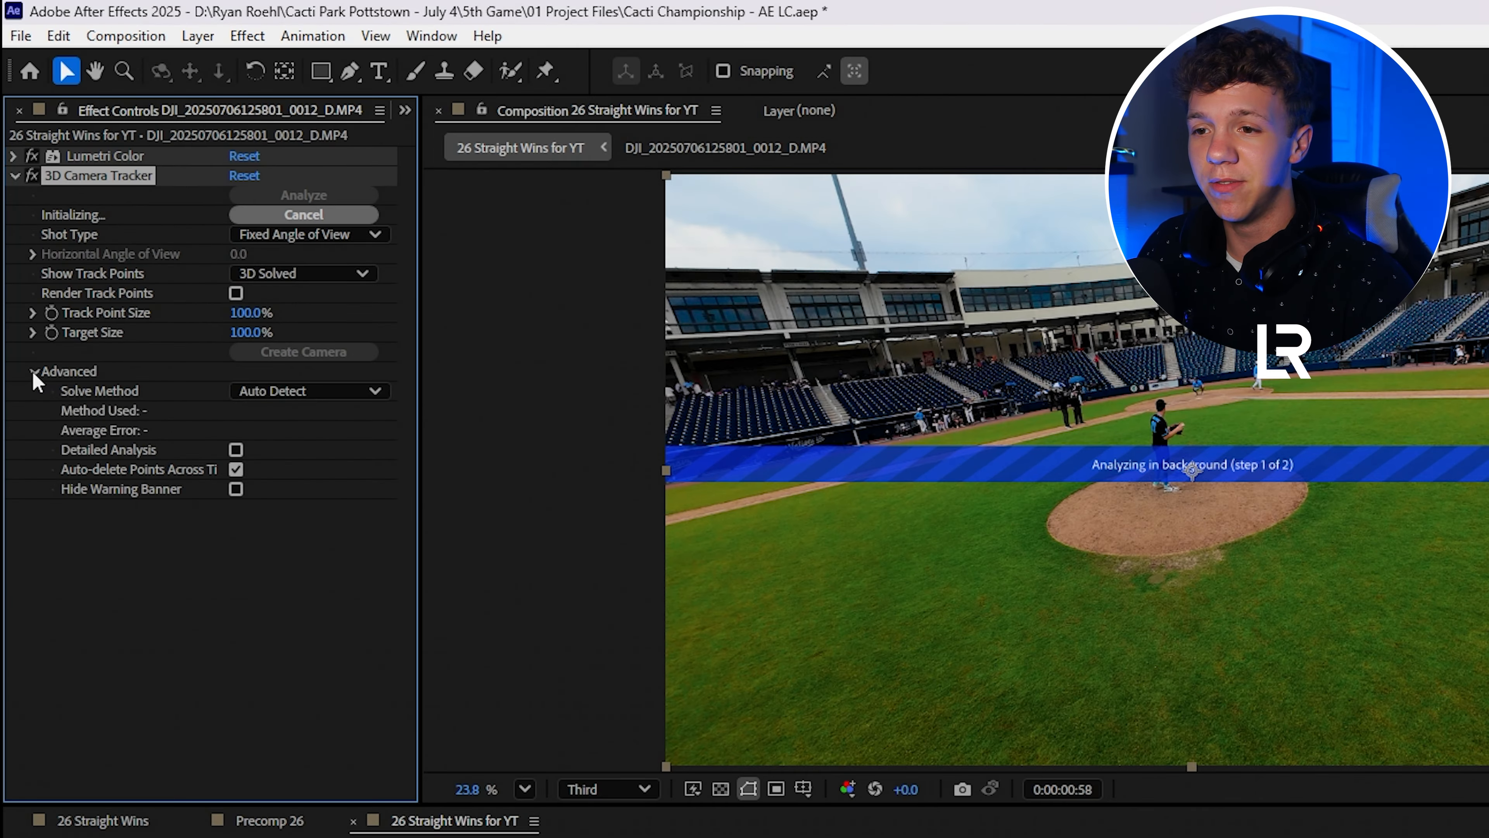
left_click(235, 450)
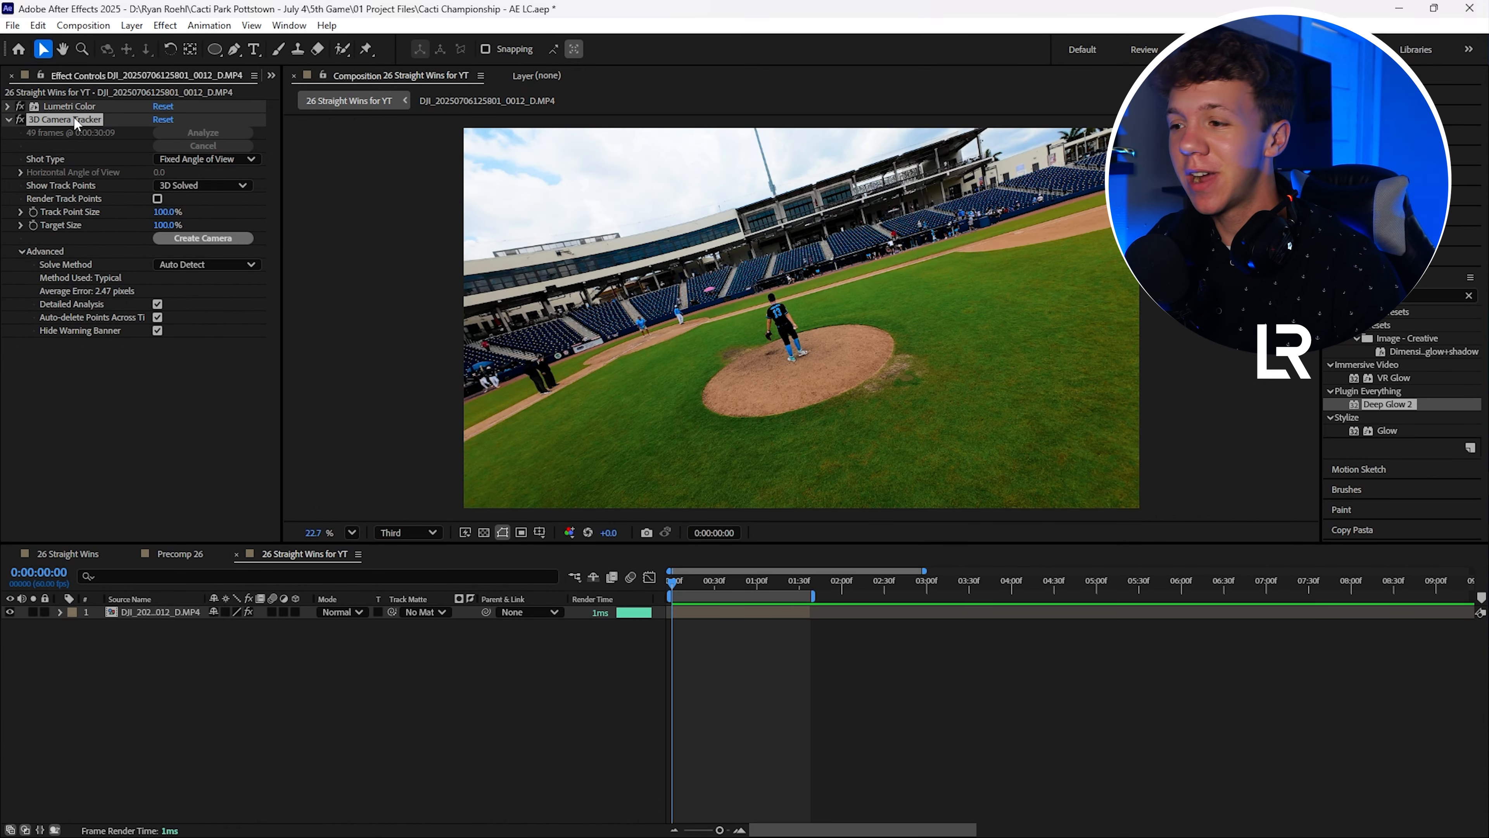
Select the cluster of solved track points on the grass in front of the mound and create a null and camera from them
left_click(73, 117)
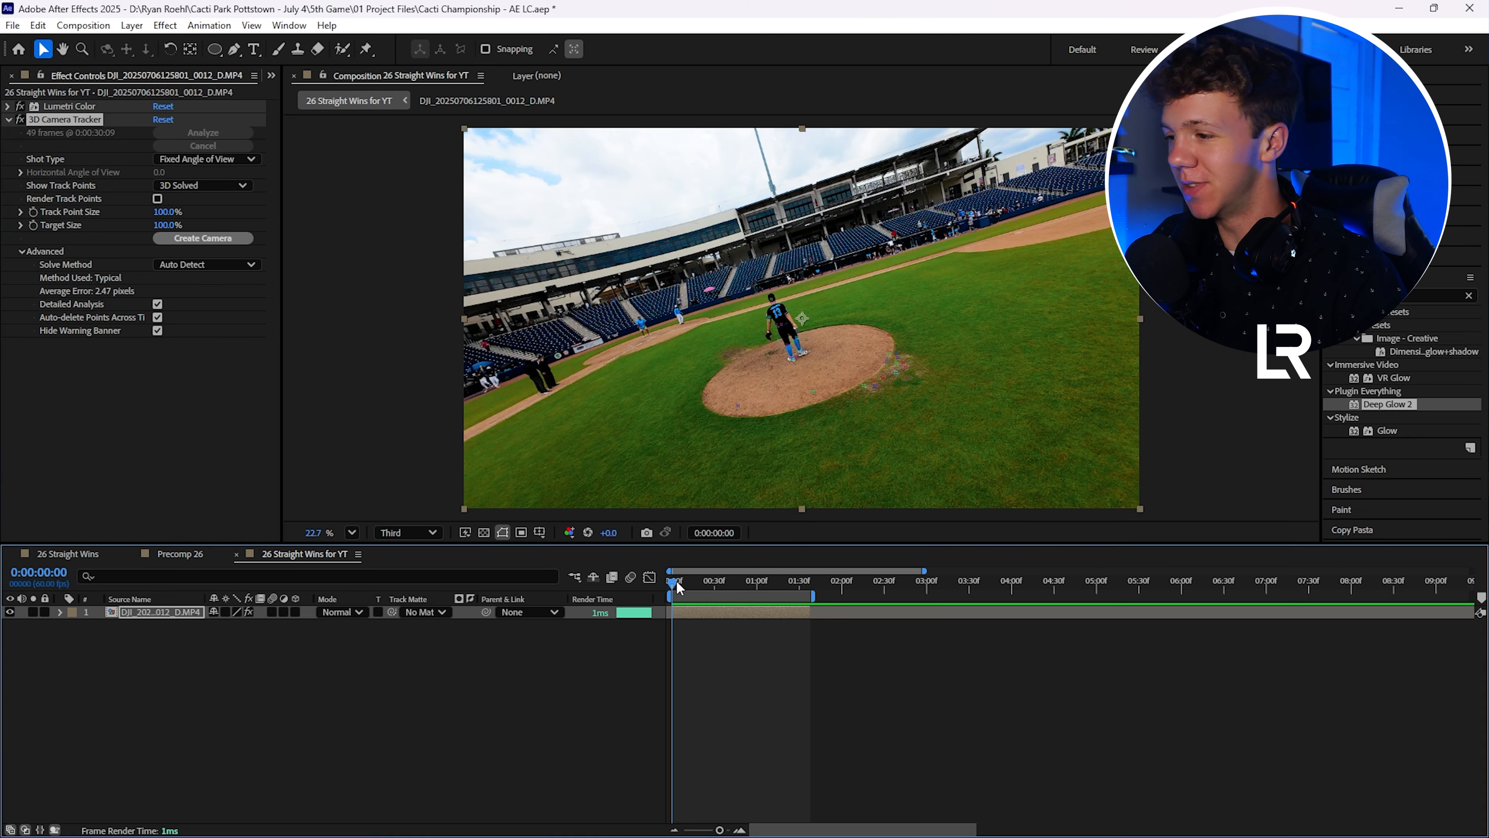
left_click_drag(676, 579, 750, 580)
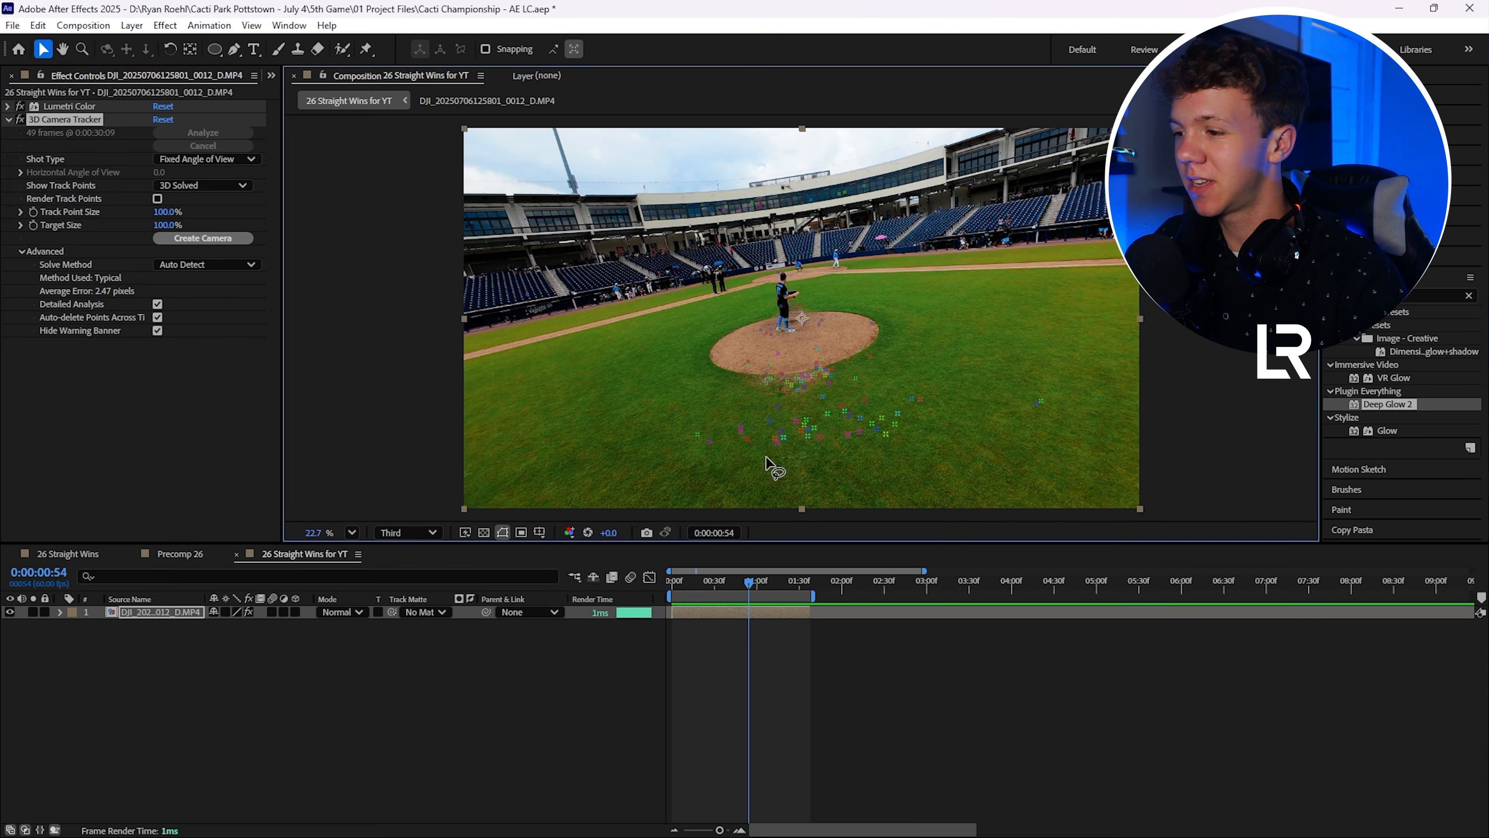
left_click(727, 426)
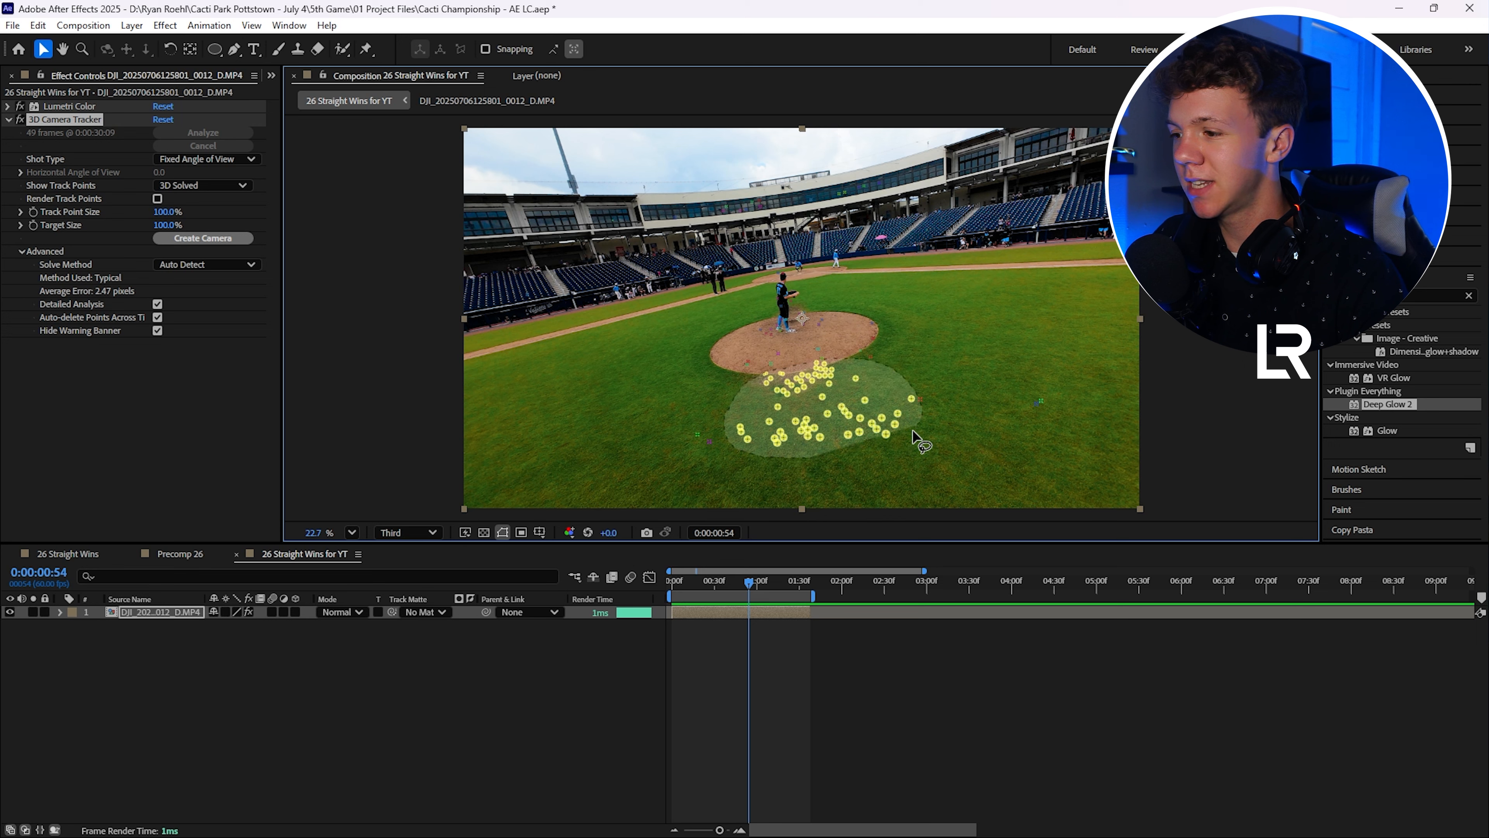
right_click(819, 408)
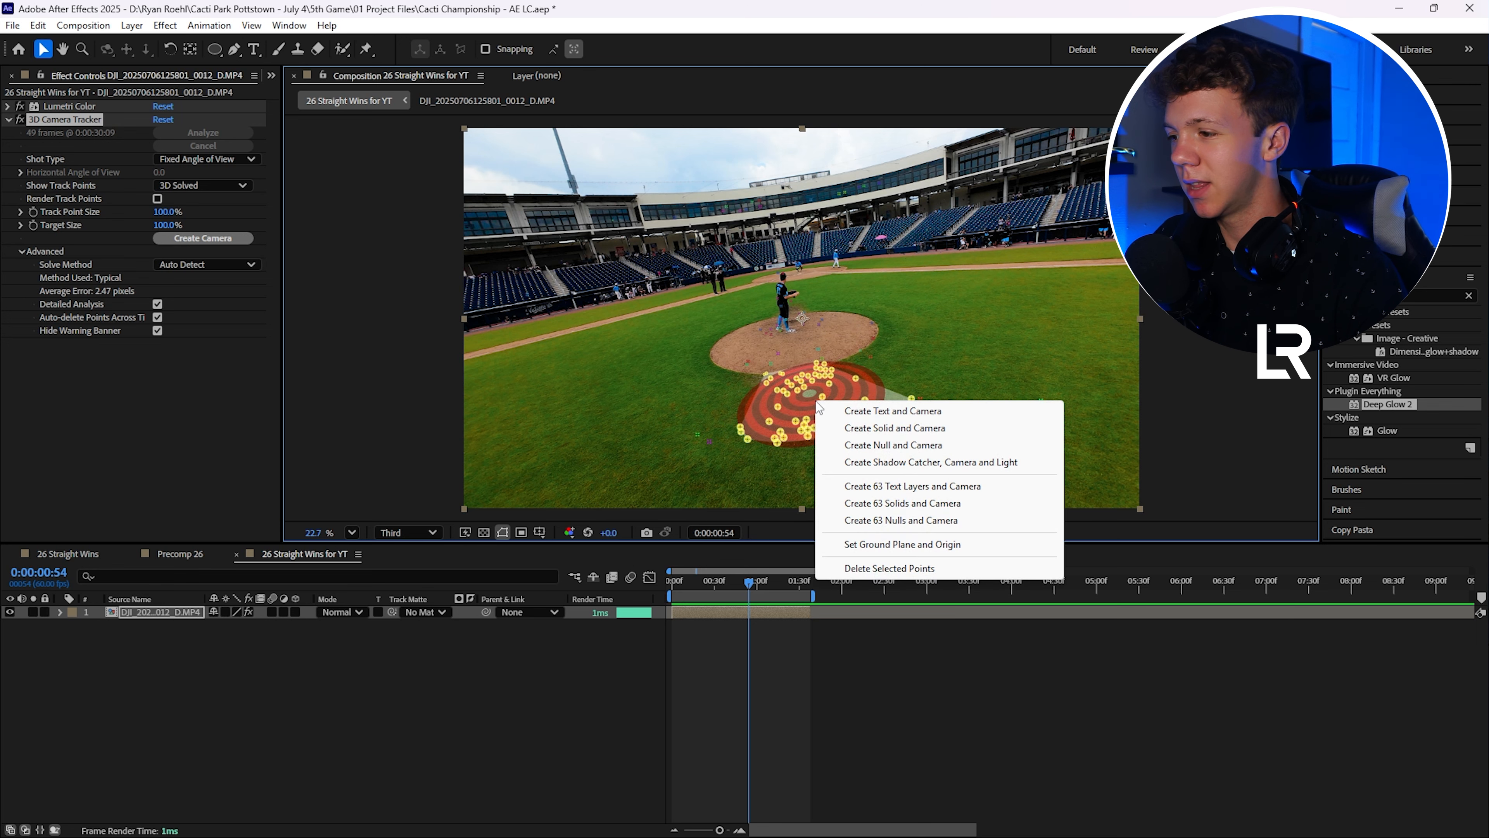
left_click(856, 445)
left_click(180, 682)
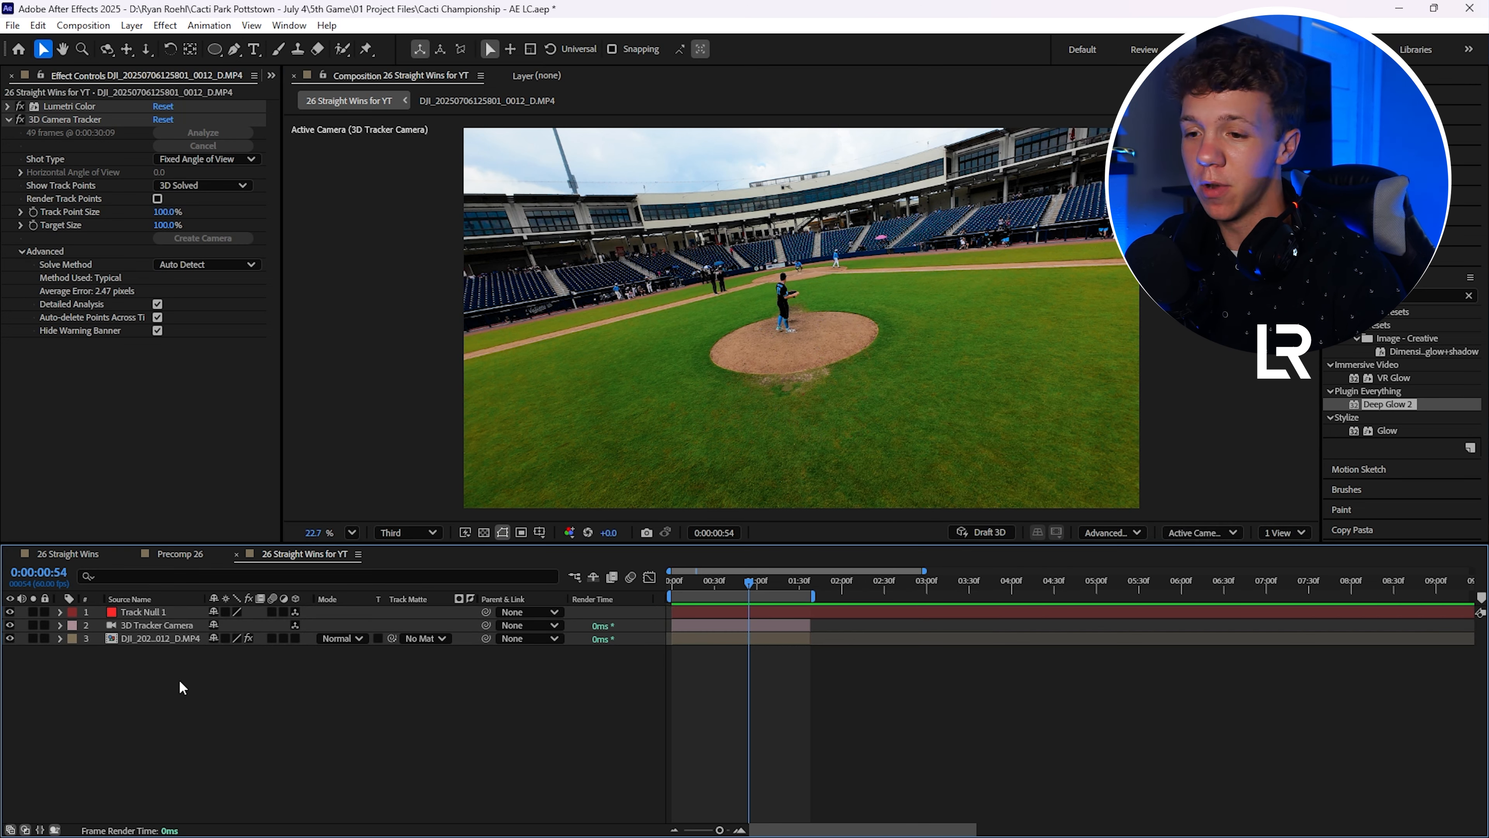
Delete the Track Null 1 layer and select the 3D Tracker Camera layer
left_click(156, 609)
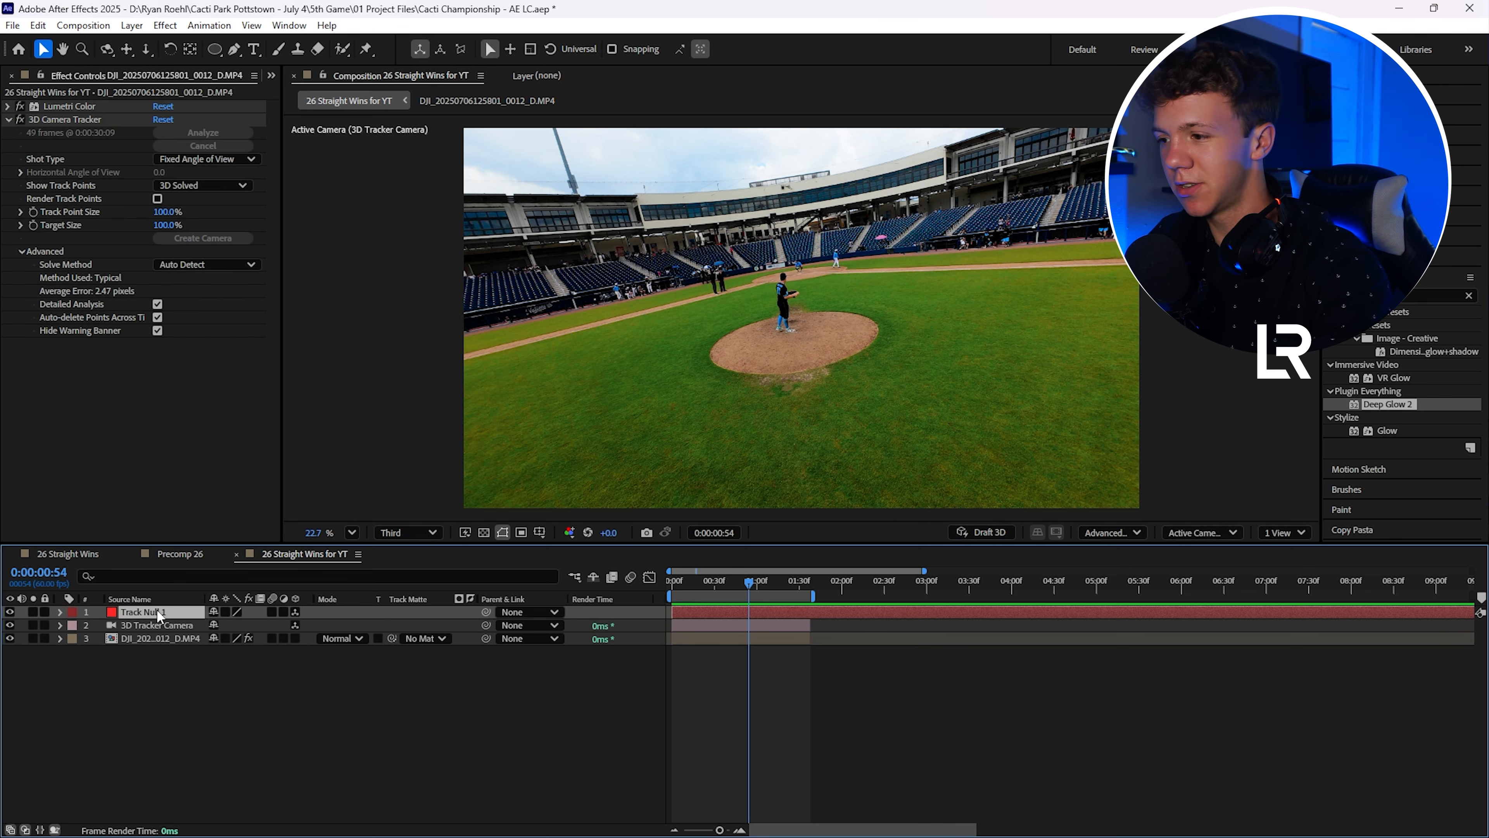
key("Delete")
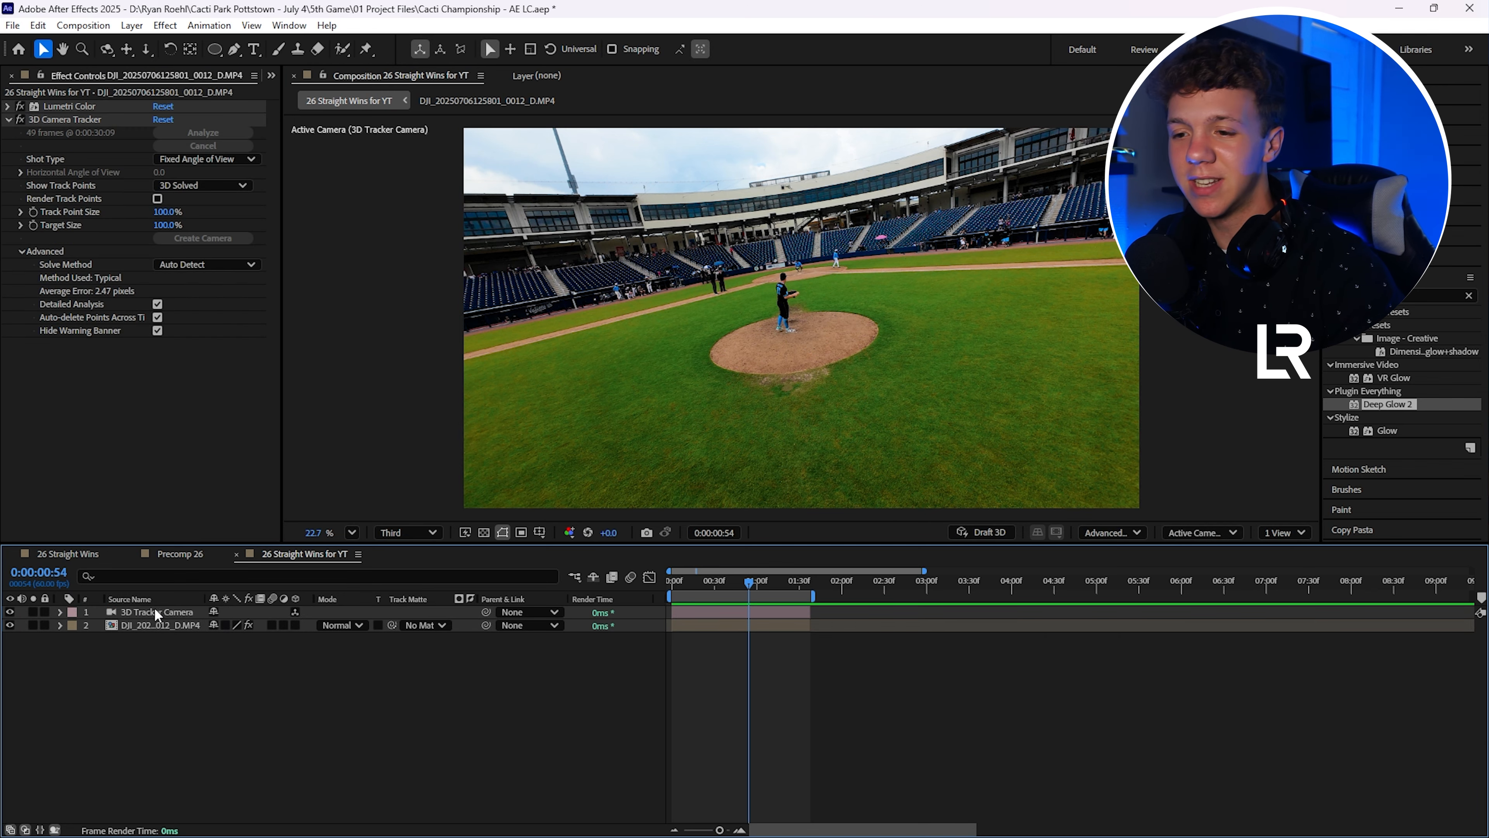
left_click(145, 612)
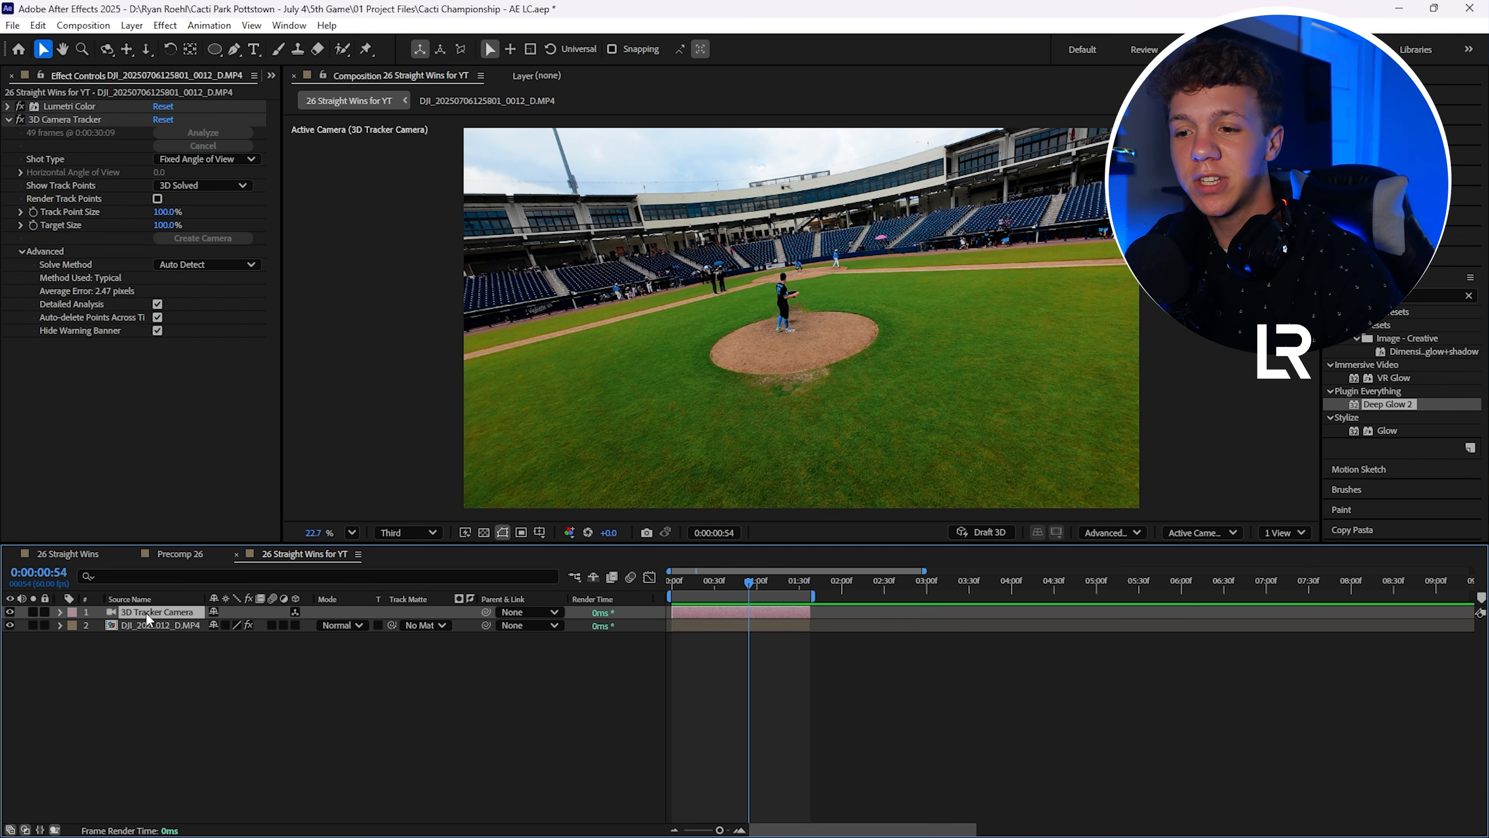
At frame 17, add a text layer reading "26" beside the pitcher
left_click(696, 581)
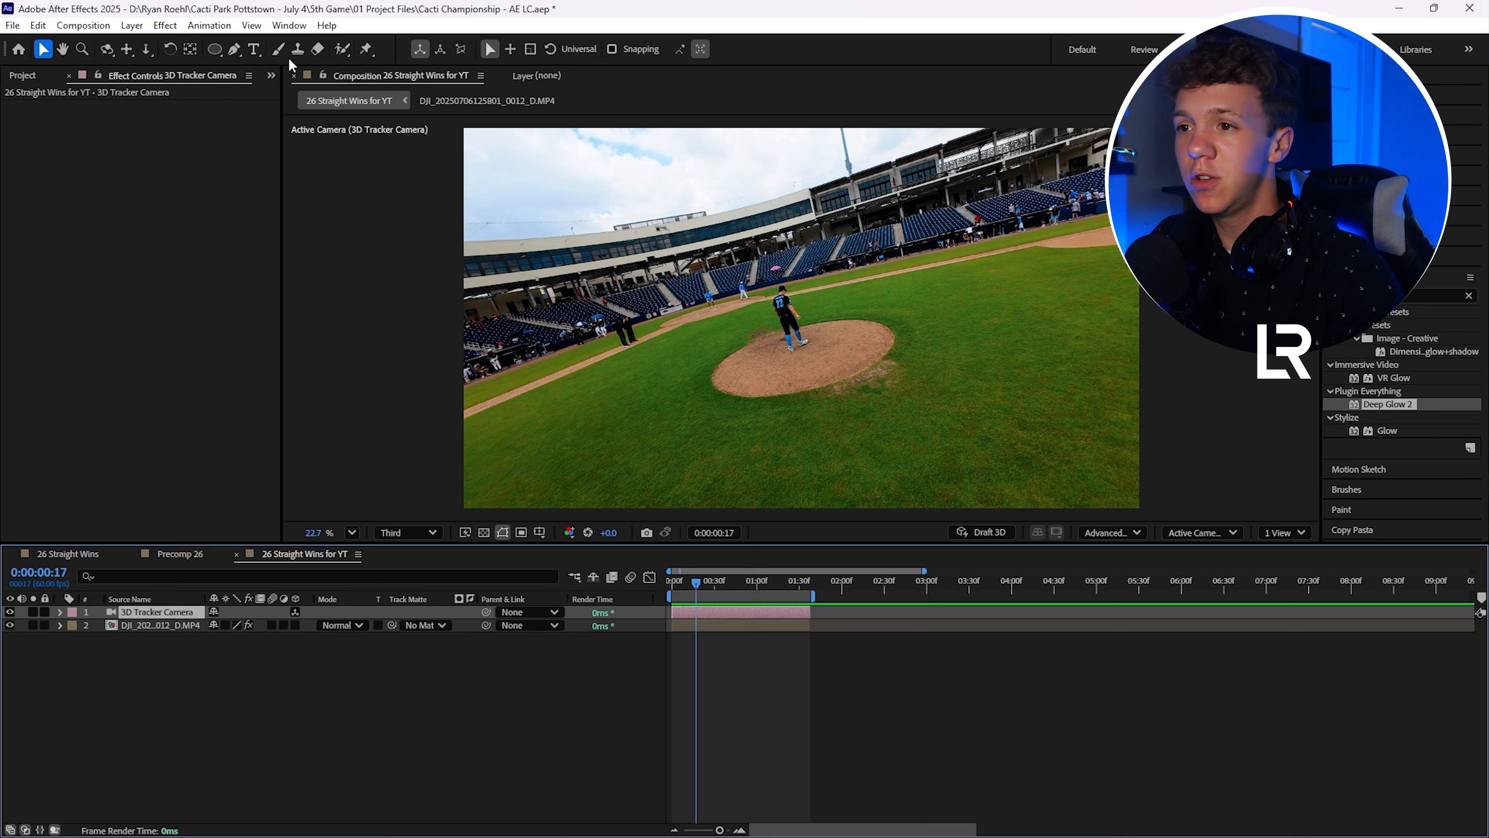
left_click(253, 49)
left_click(711, 346)
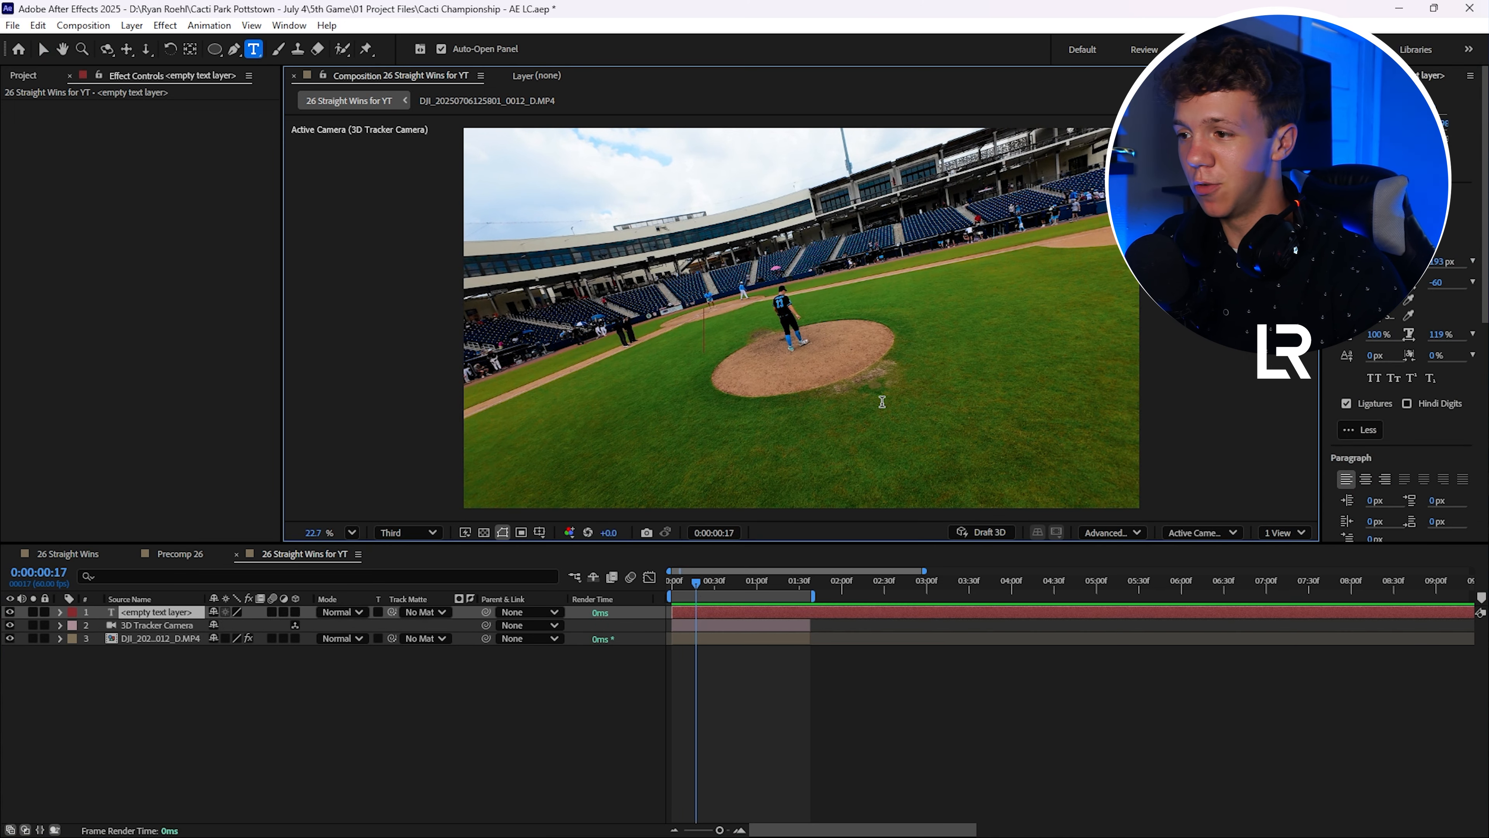
type("26")
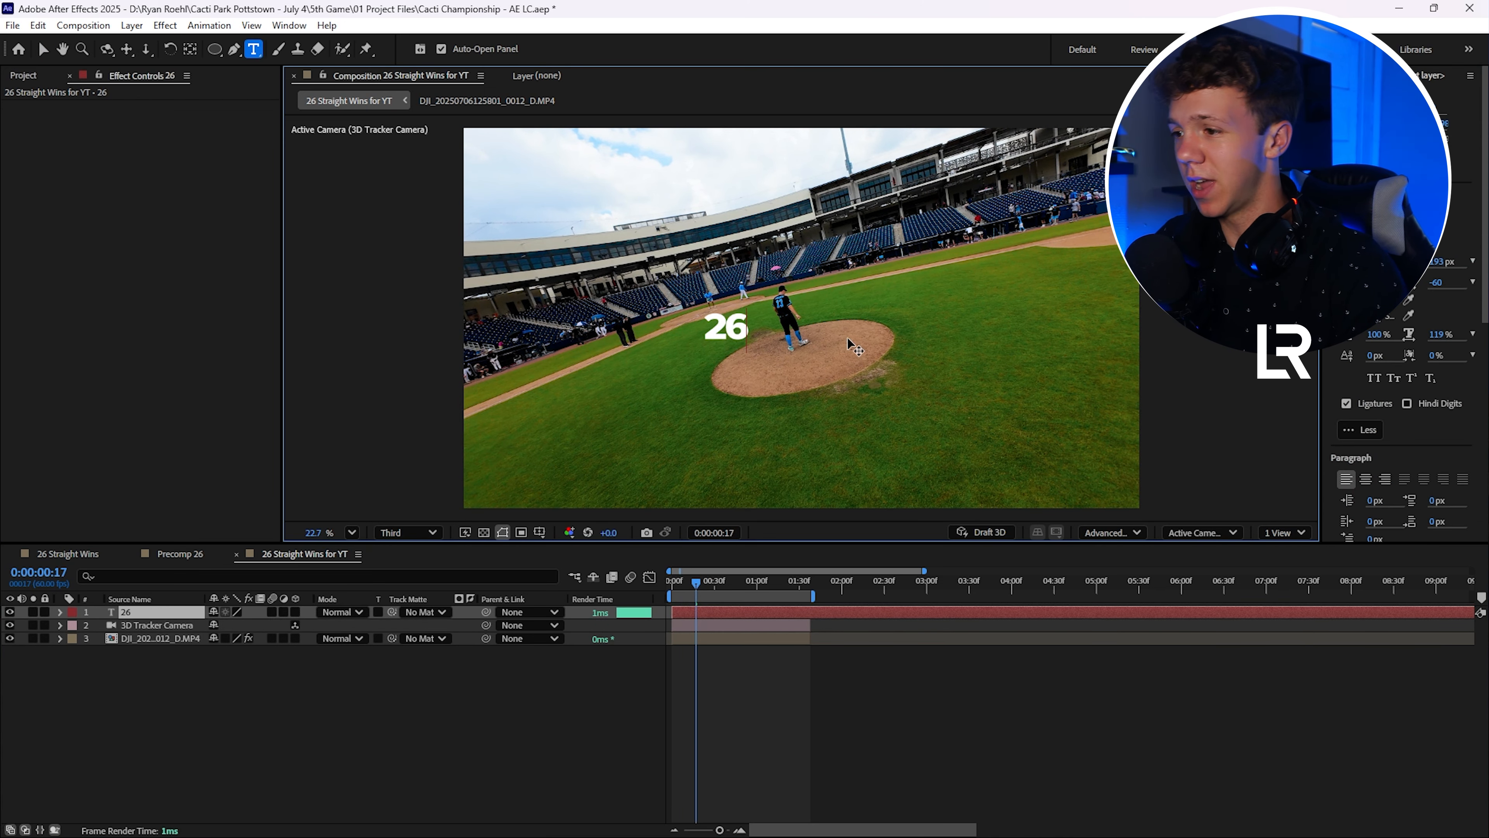
Change the fill colour of the "26" text to bright blue
left_click(1375, 300)
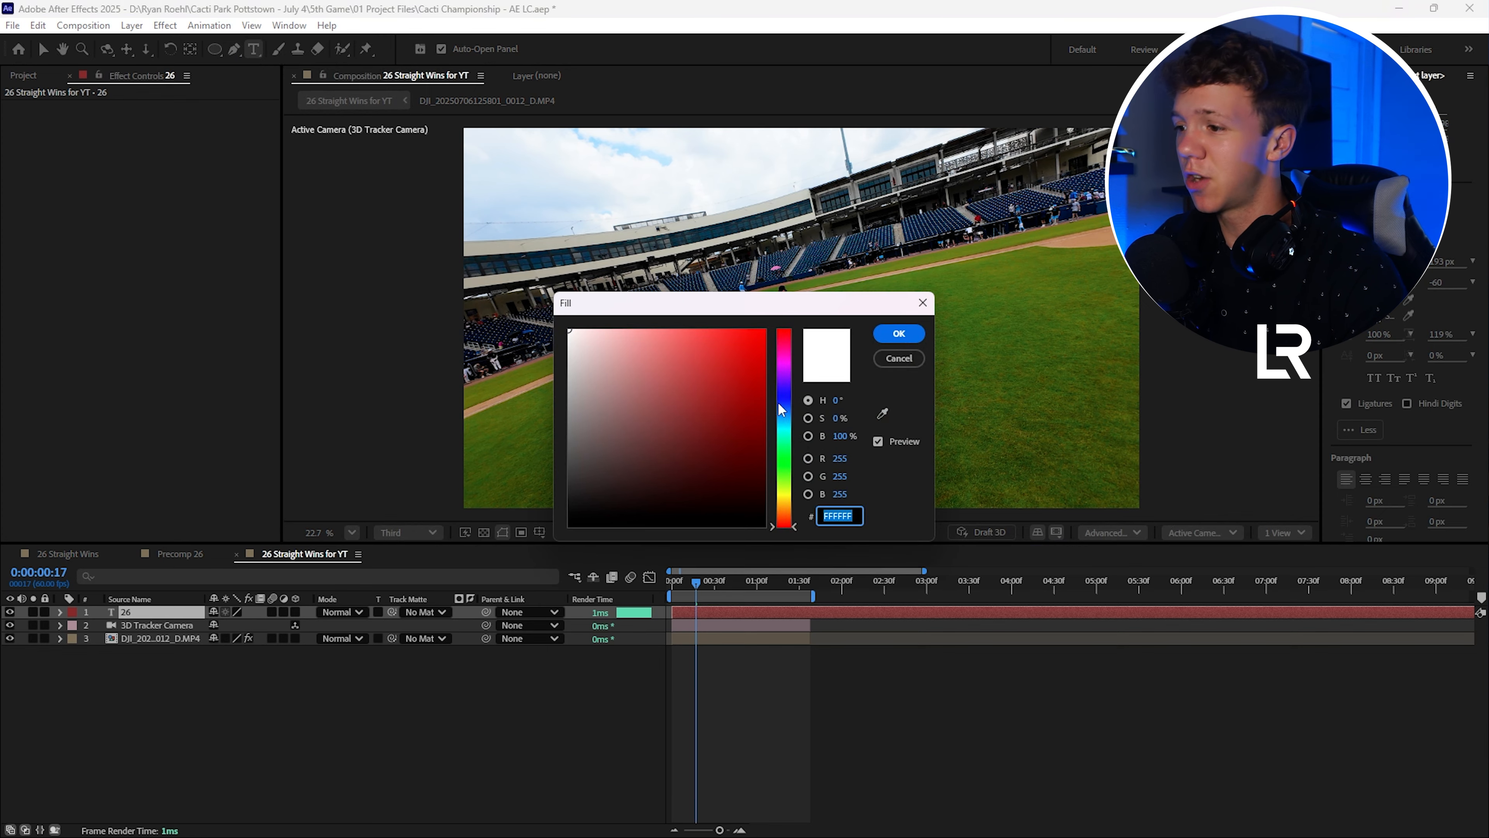
left_click_drag(784, 406, 783, 419)
left_click_drag(752, 388, 758, 378)
left_click(899, 334)
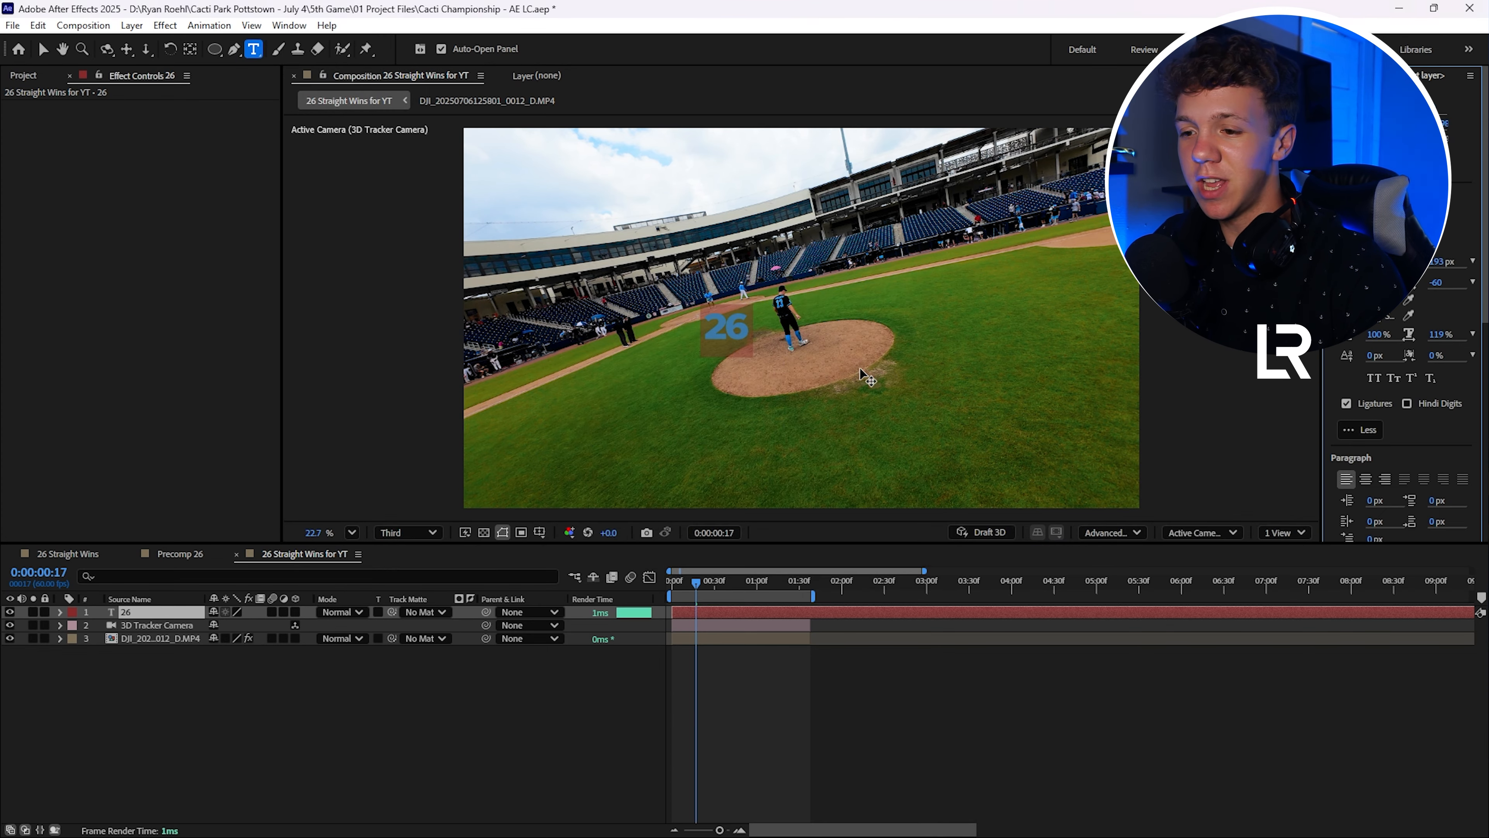
left_click(292, 671)
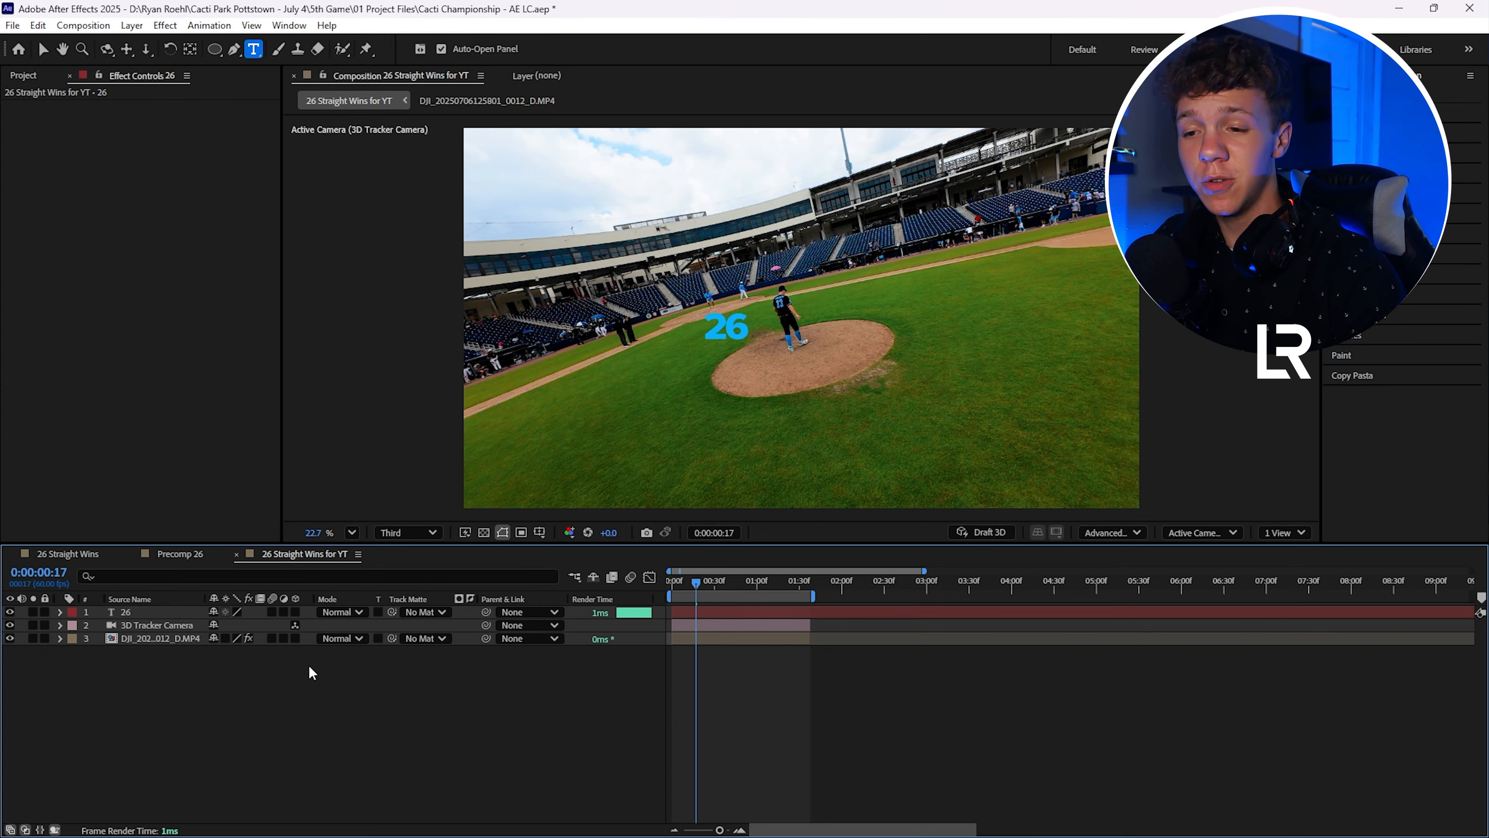
Make the "26" text a 3D layer and move it onto the pitcher's mound
left_click(298, 612)
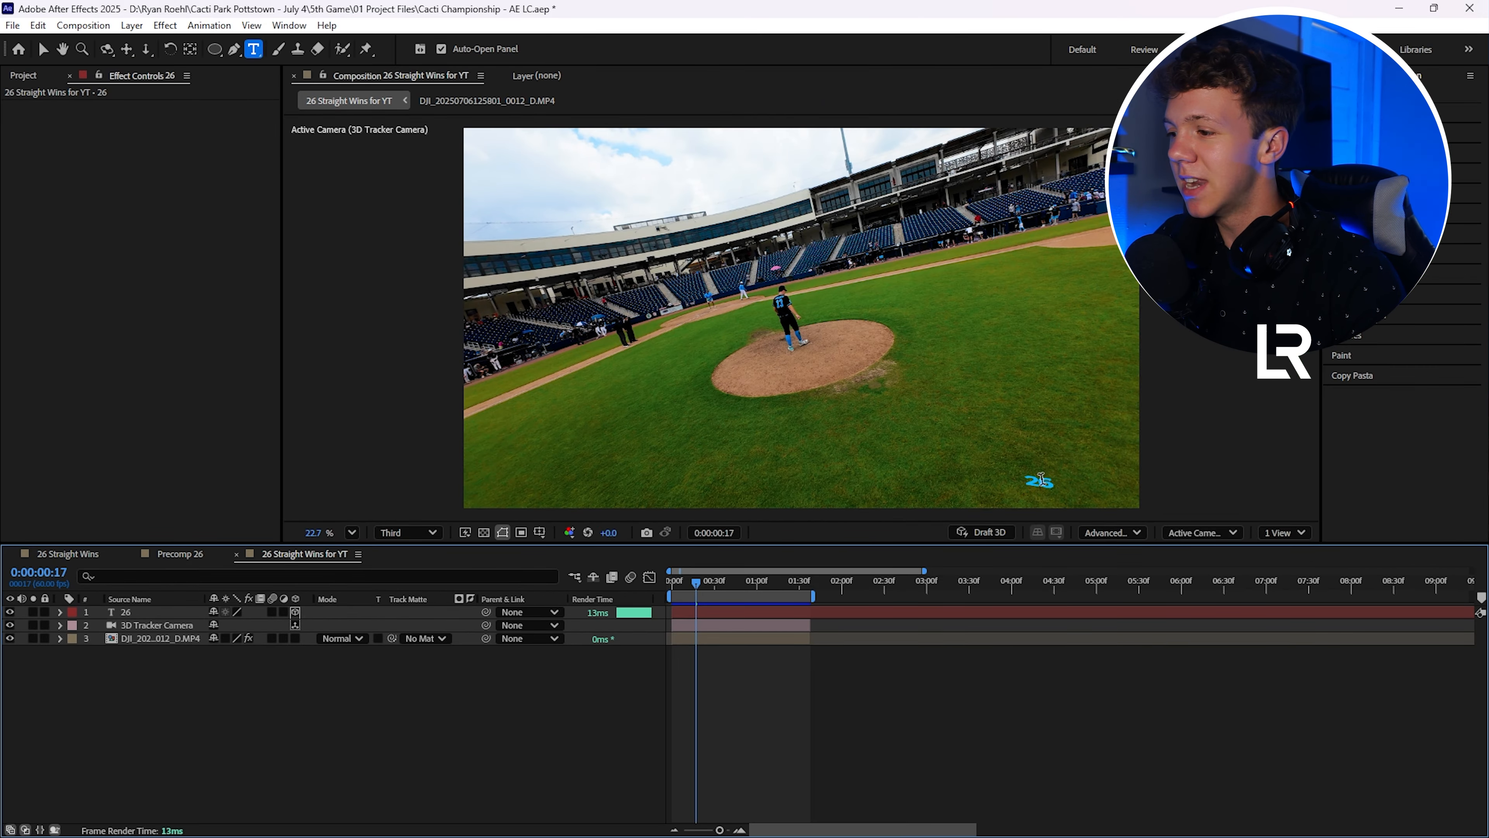
mouse_move(692, 583)
left_mouse_down()
mouse_move(673, 582)
mouse_move(722, 584)
left_mouse_up()
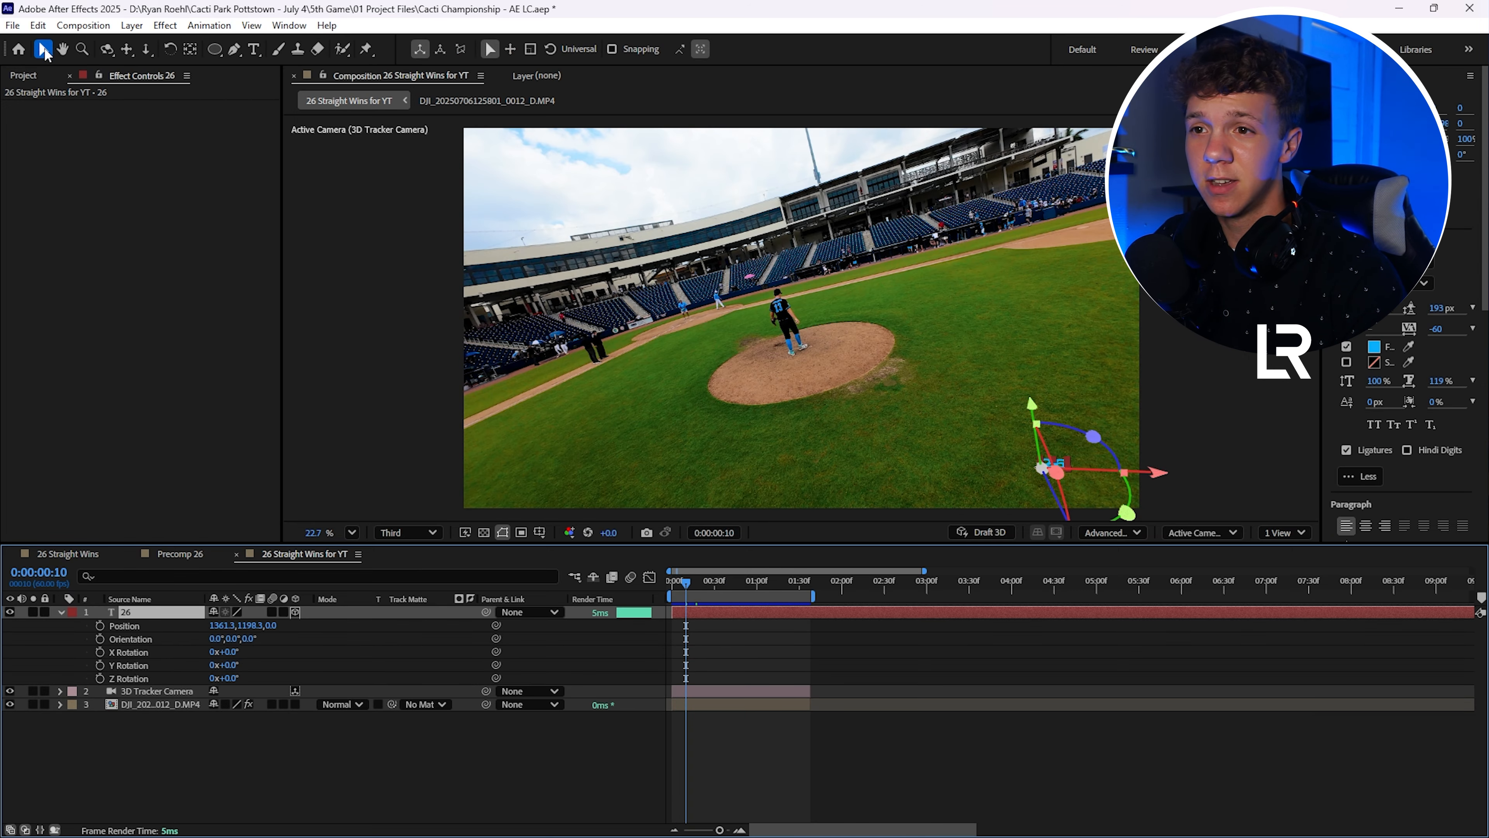
left_click_drag(1025, 394, 821, 335)
Scale the "26" text layer up to 559%
key("s")
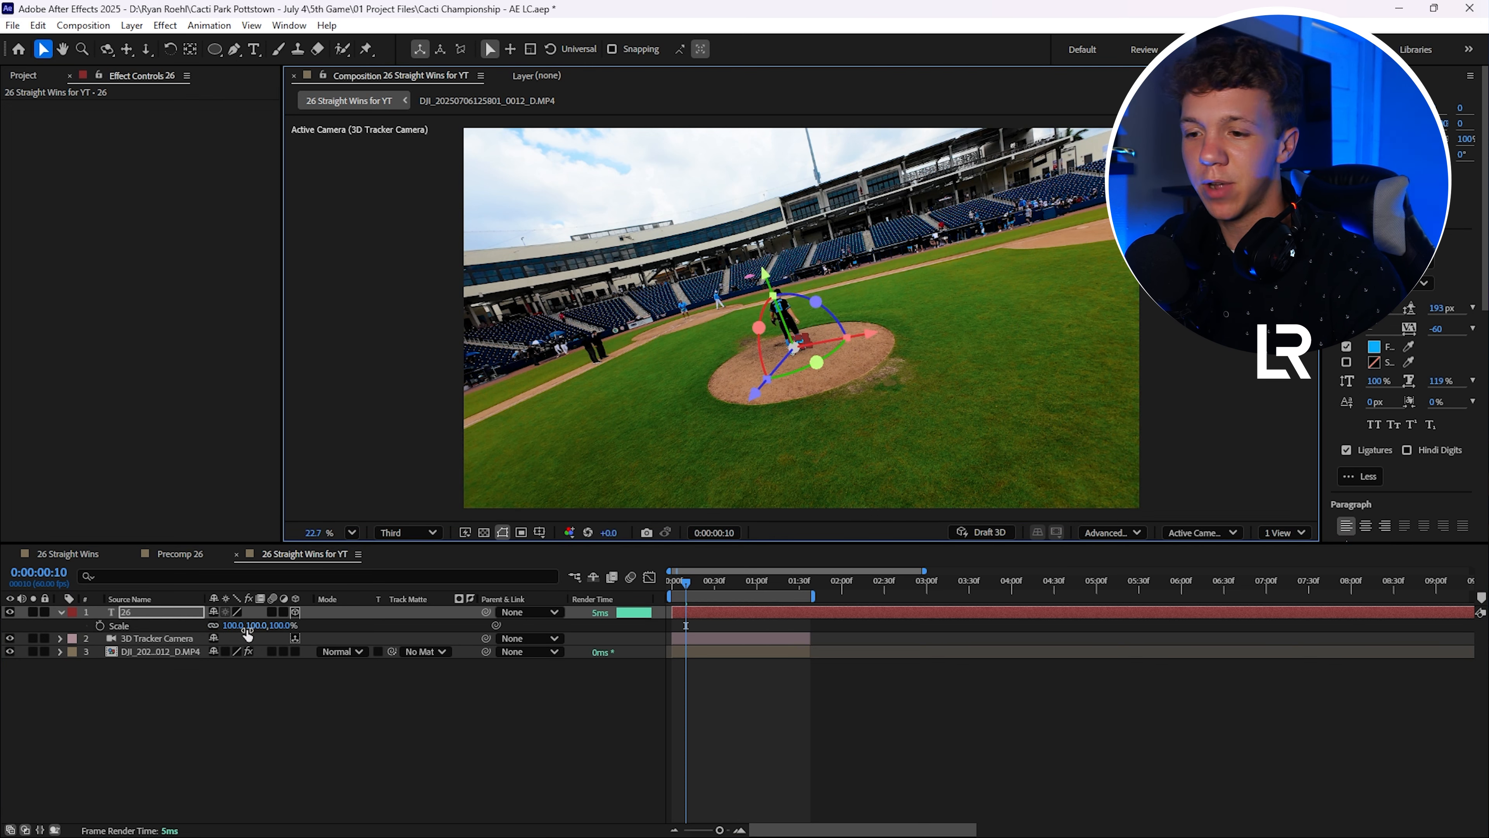
left_click_drag(247, 634, 516, 633)
left_click(801, 683)
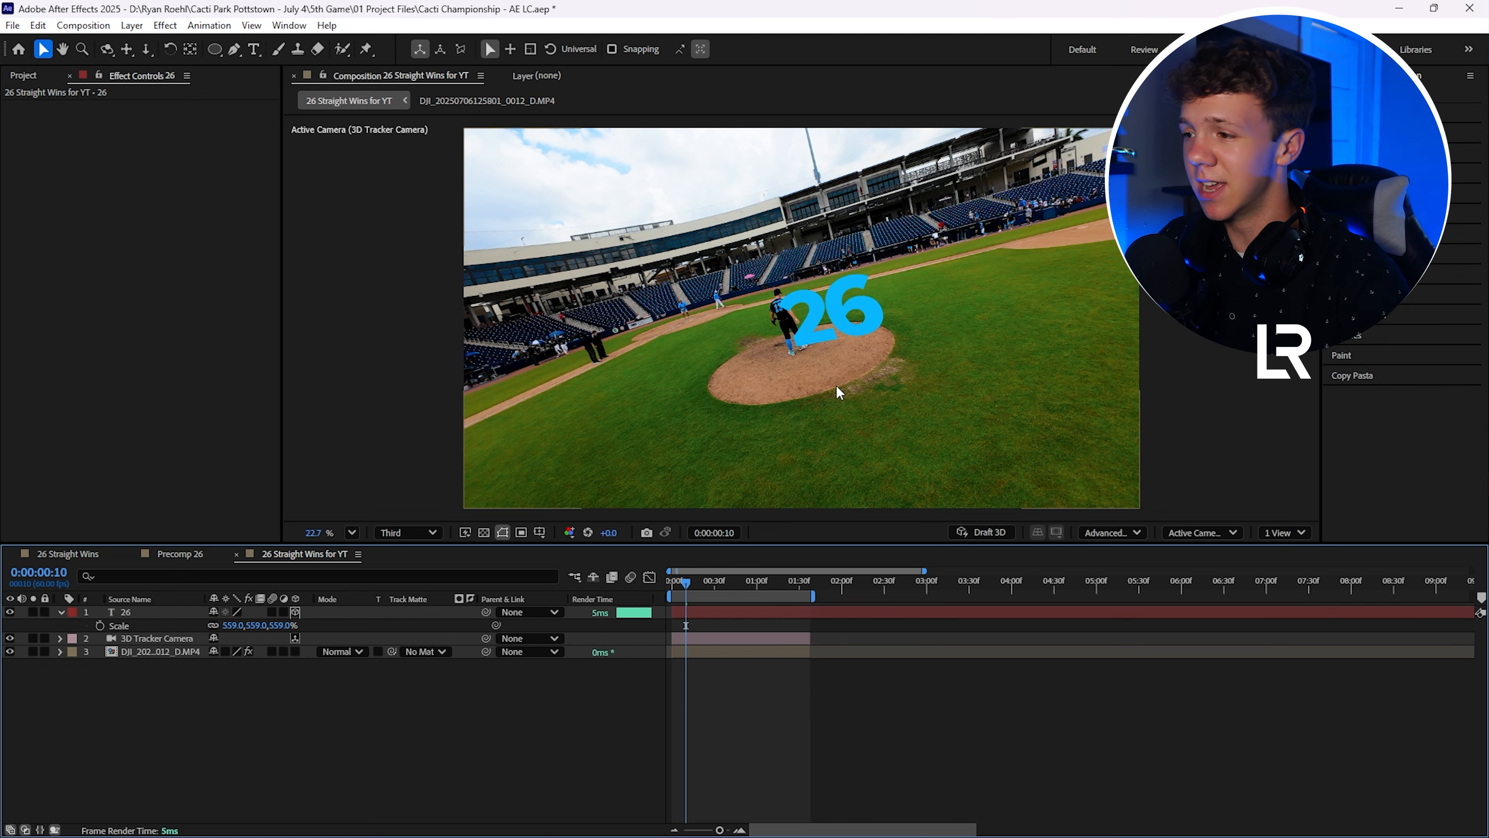
Play back the composition from the start to check how the "26" text tracks with the footage
scroll(839, 376, "down", 4)
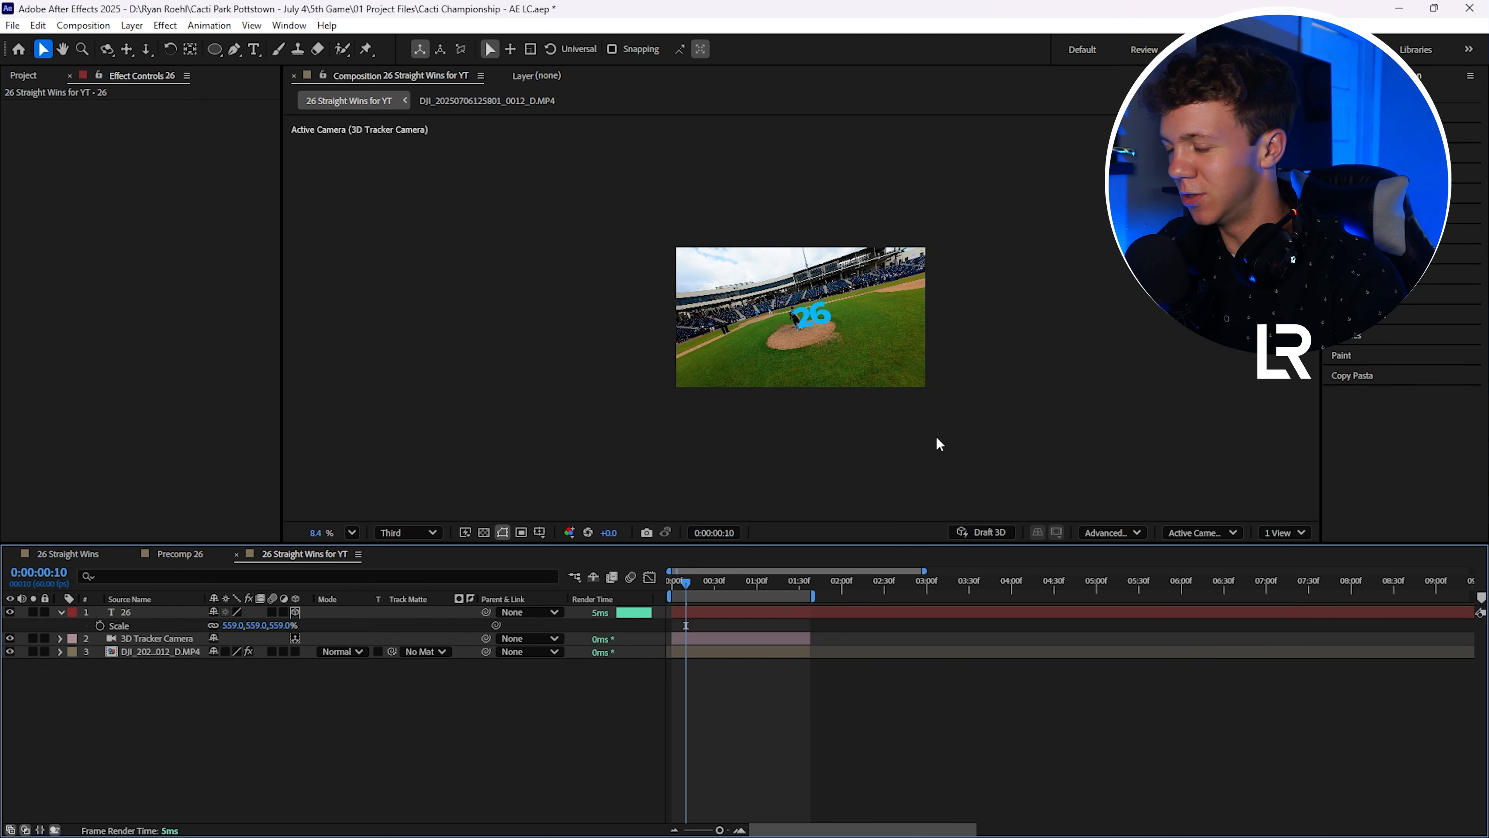
scroll(937, 438, "down", 2)
scroll(867, 319, "up", 6)
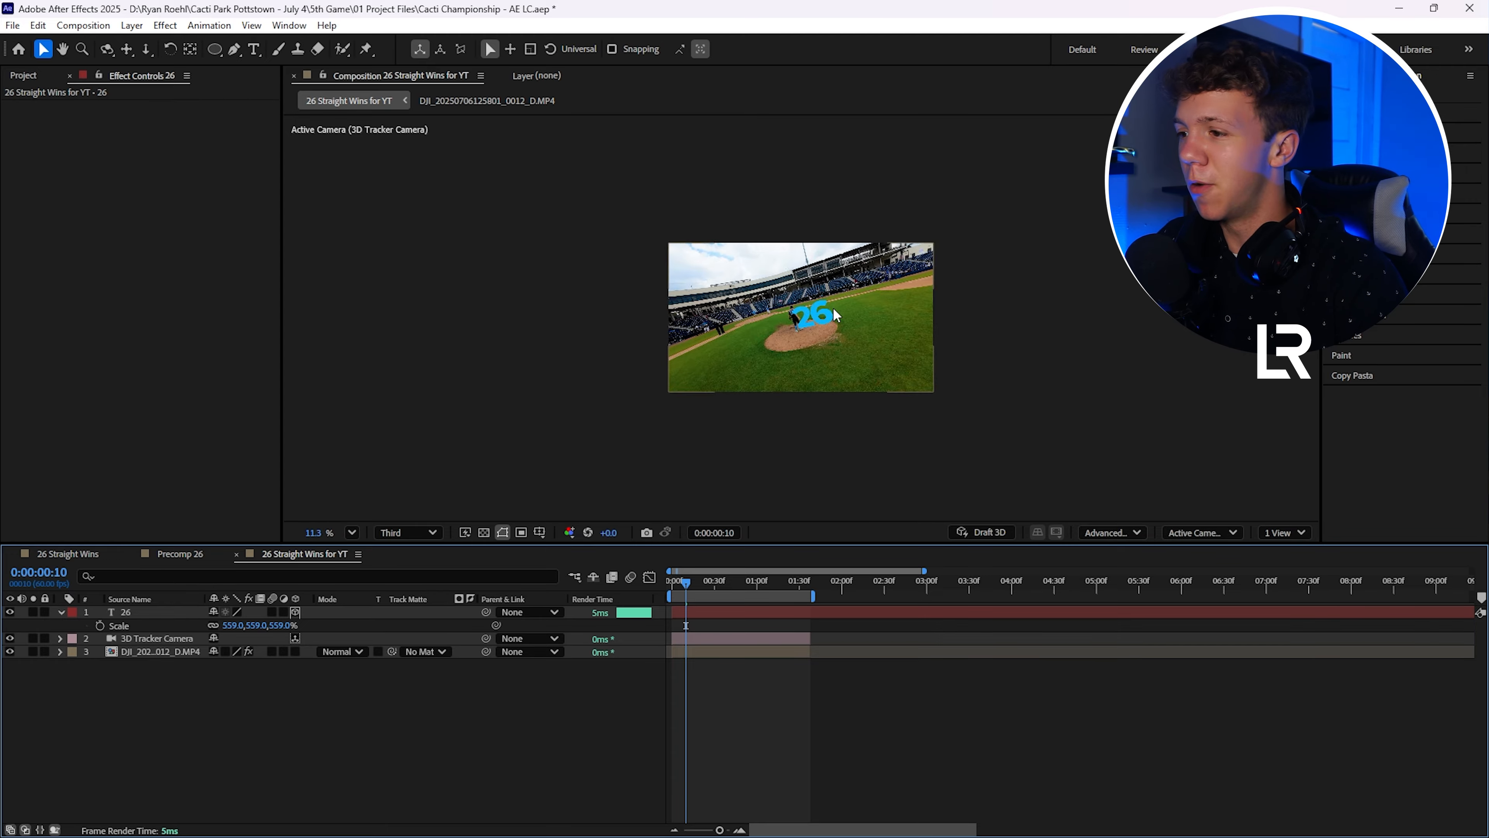
mouse_move(683, 589)
left_mouse_down()
mouse_move(795, 580)
mouse_move(671, 568)
left_mouse_up()
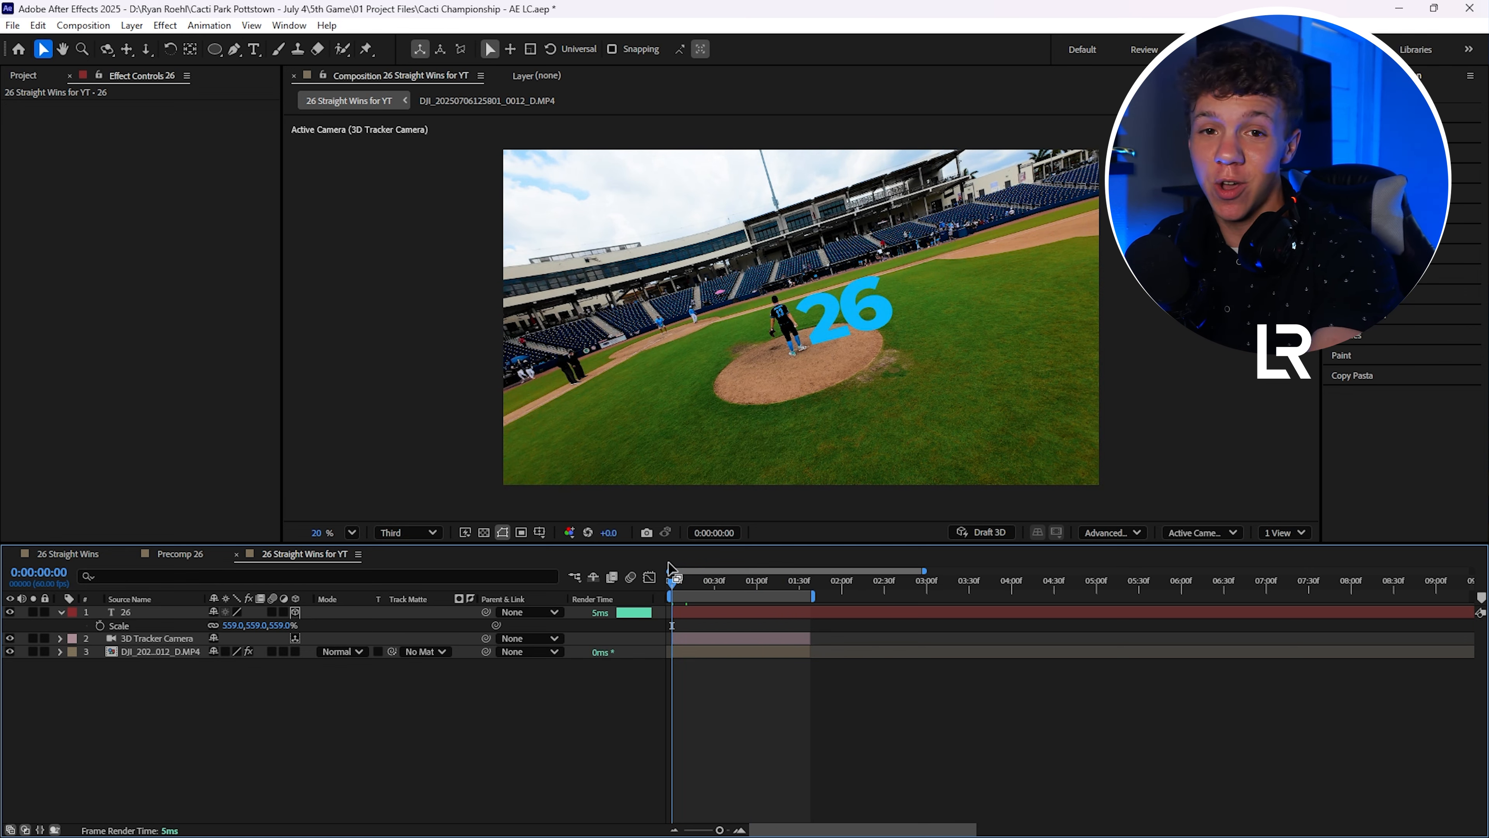
key("space")
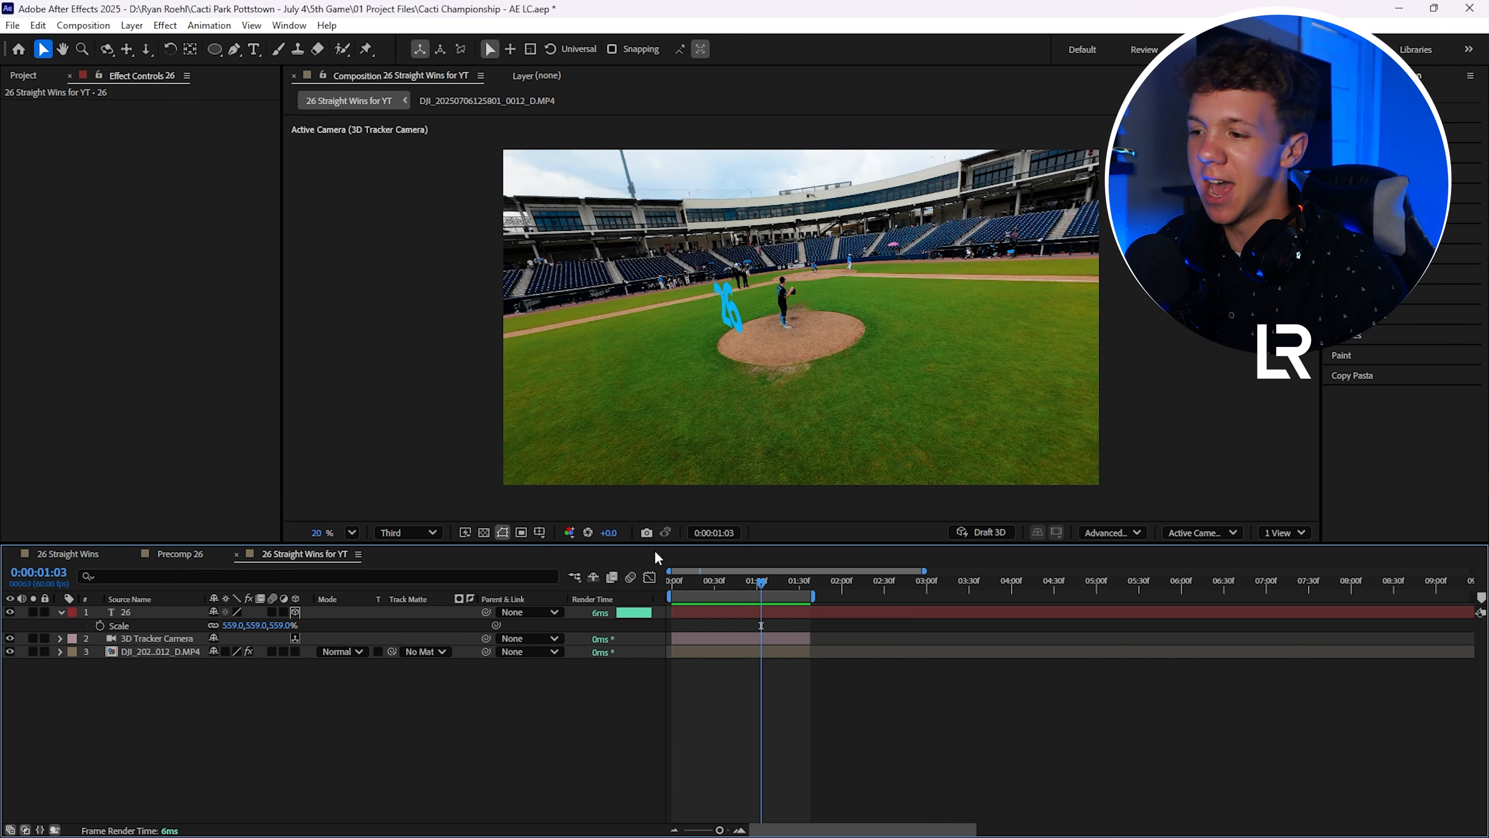
key("space")
mouse_move(702, 585)
left_mouse_down()
mouse_move(672, 586)
mouse_move(693, 587)
left_mouse_up()
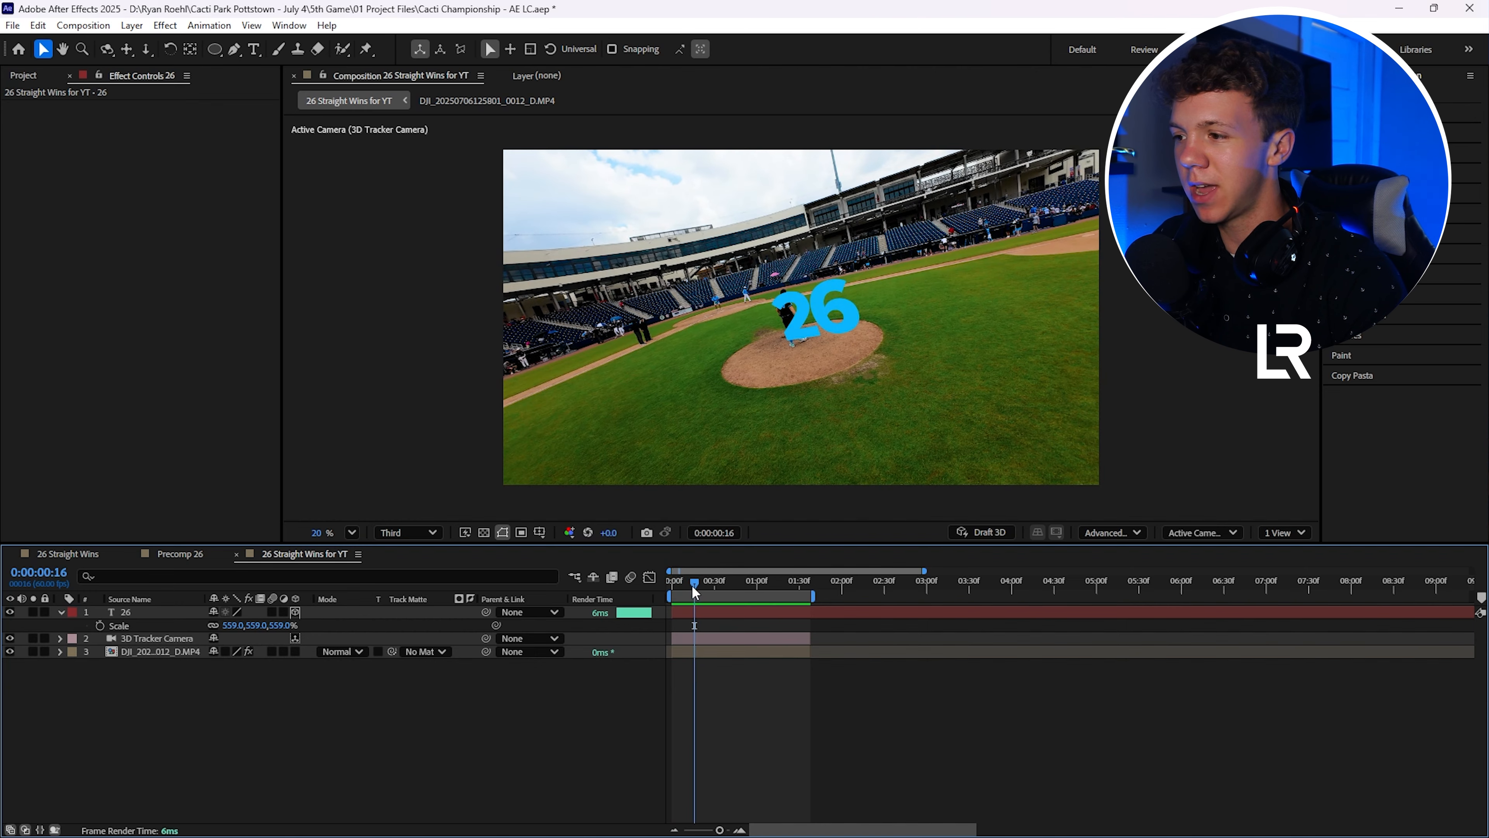
Move the anchor point of the "26" text to its centre and set its Y orientation to 330°
left_click(135, 613)
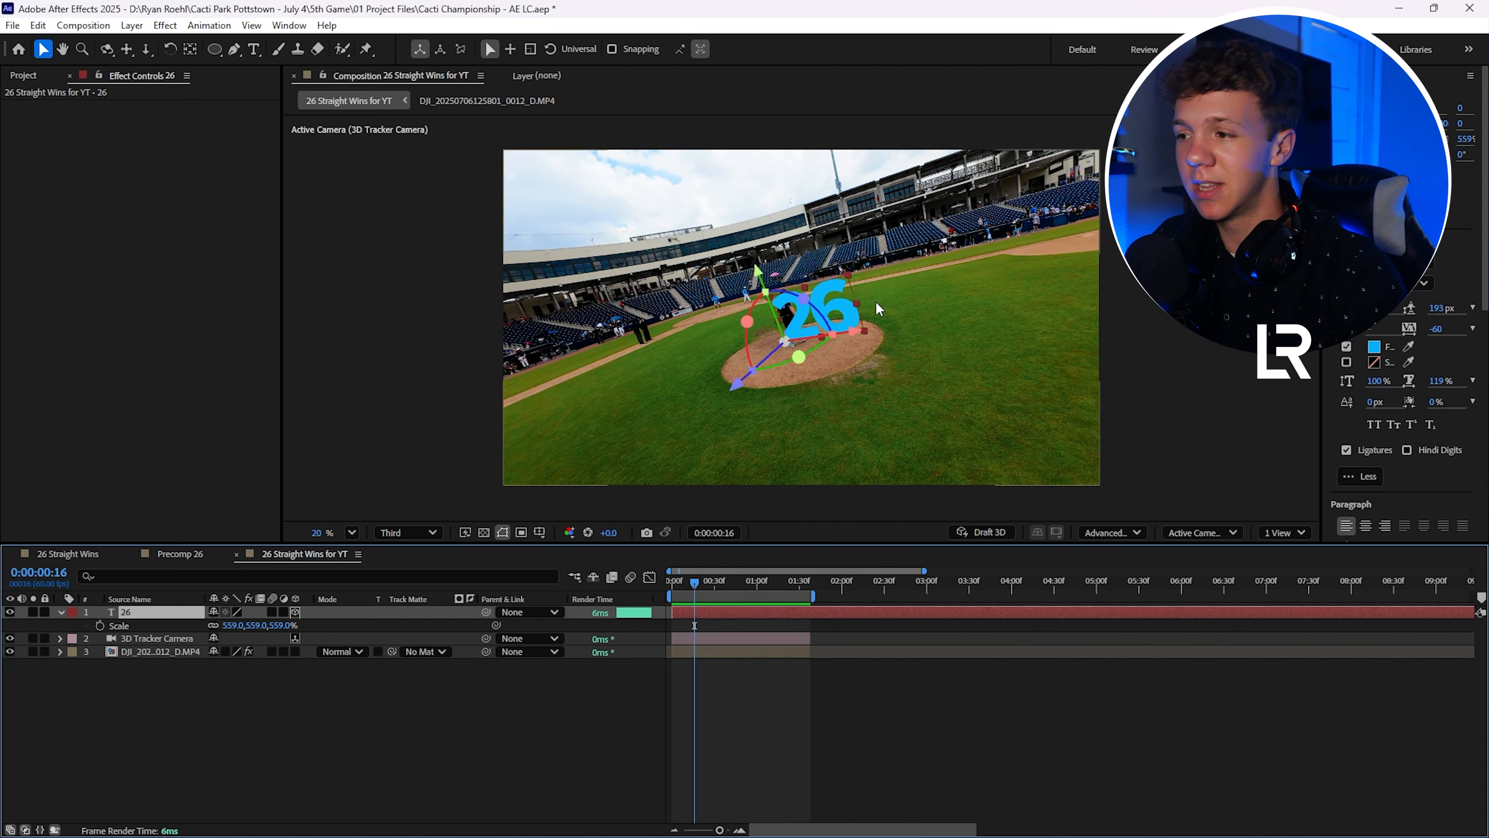
left_click(192, 51)
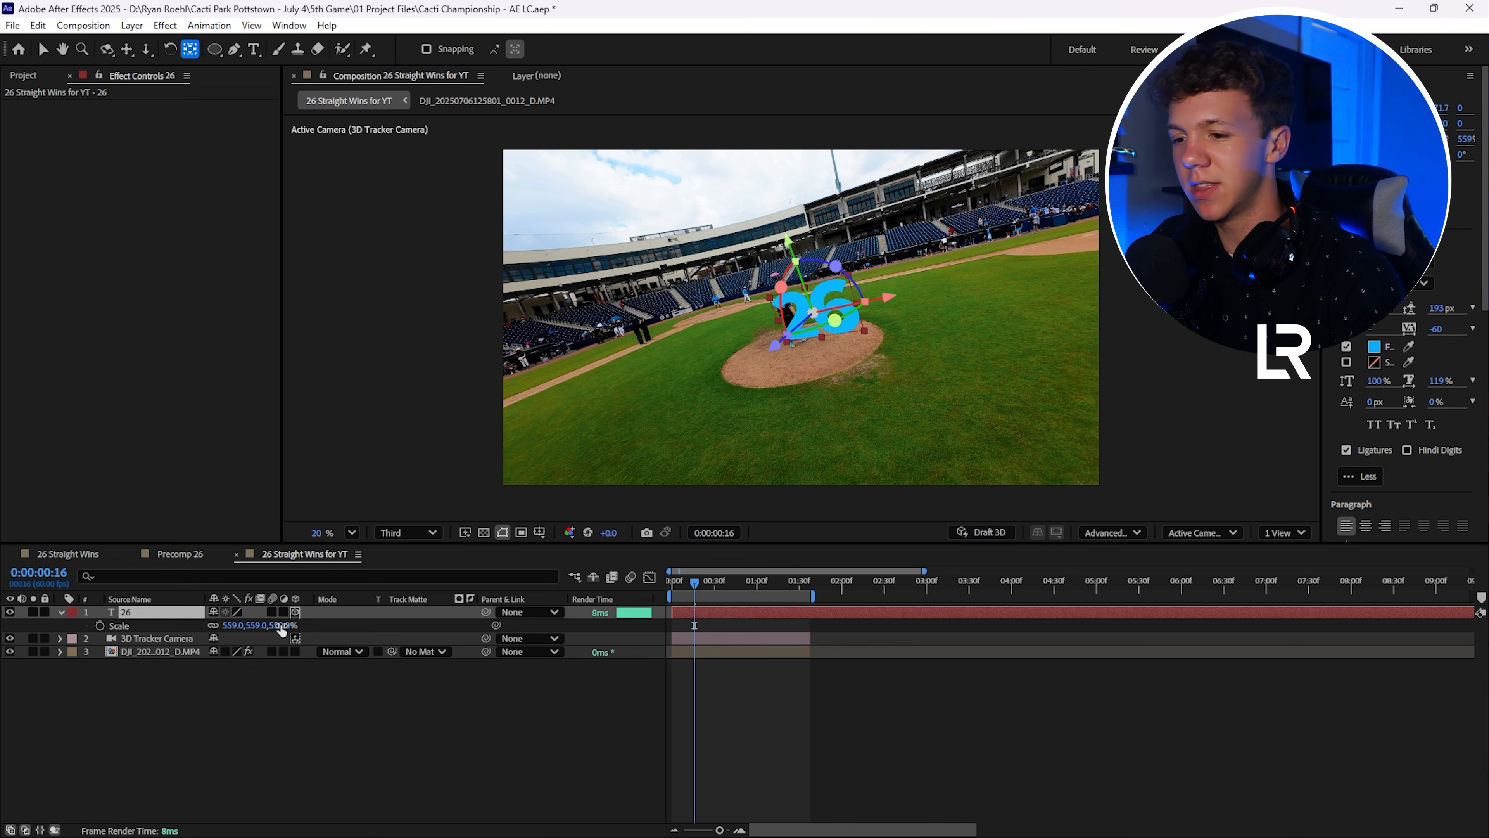
key("r")
mouse_move(230, 629)
left_mouse_down()
mouse_move(249, 629)
mouse_move(203, 633)
left_mouse_up()
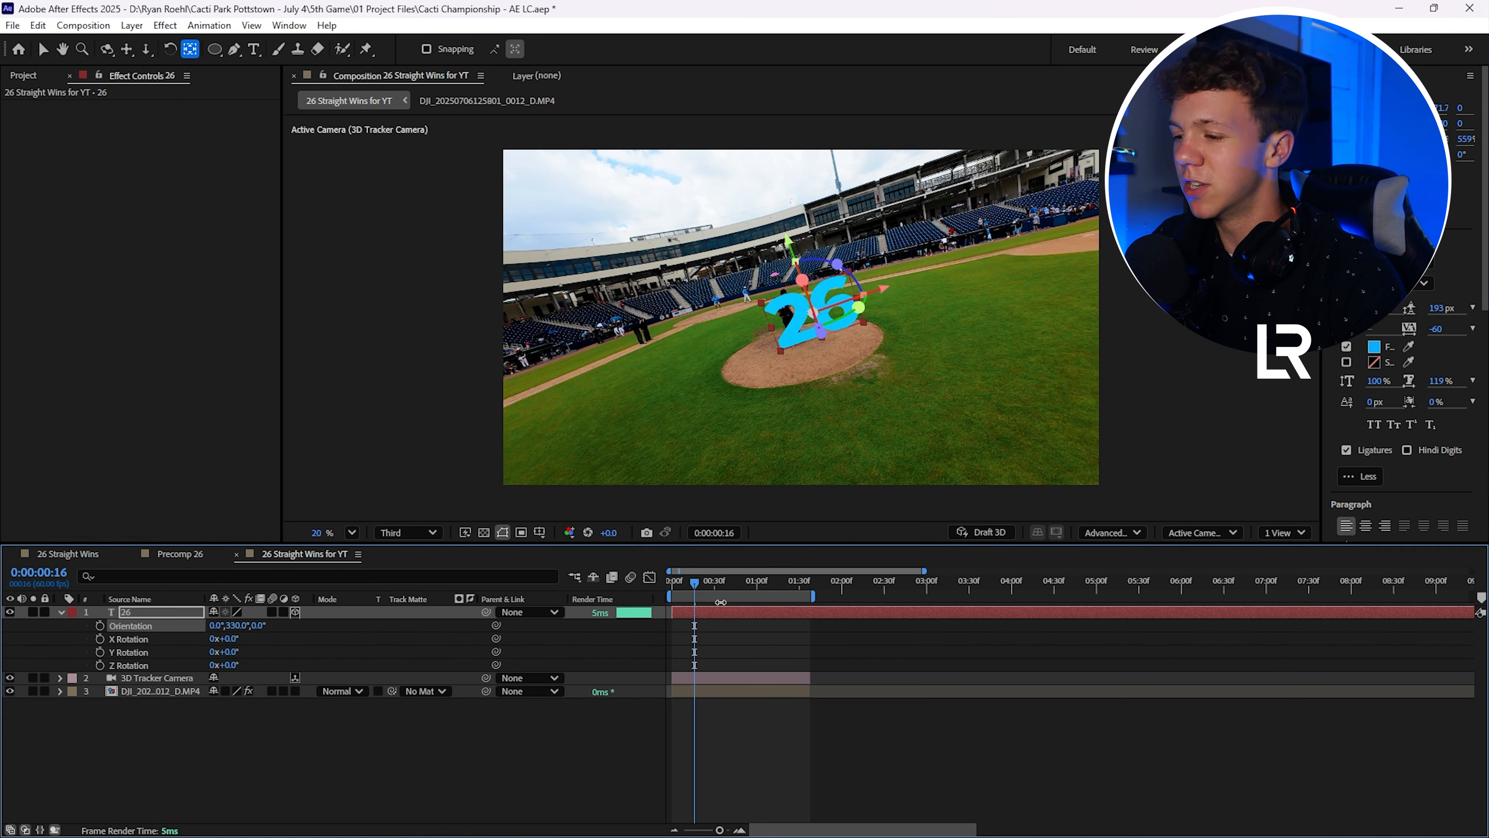
mouse_move(674, 582)
left_mouse_down()
mouse_move(763, 580)
mouse_move(700, 581)
left_mouse_up()
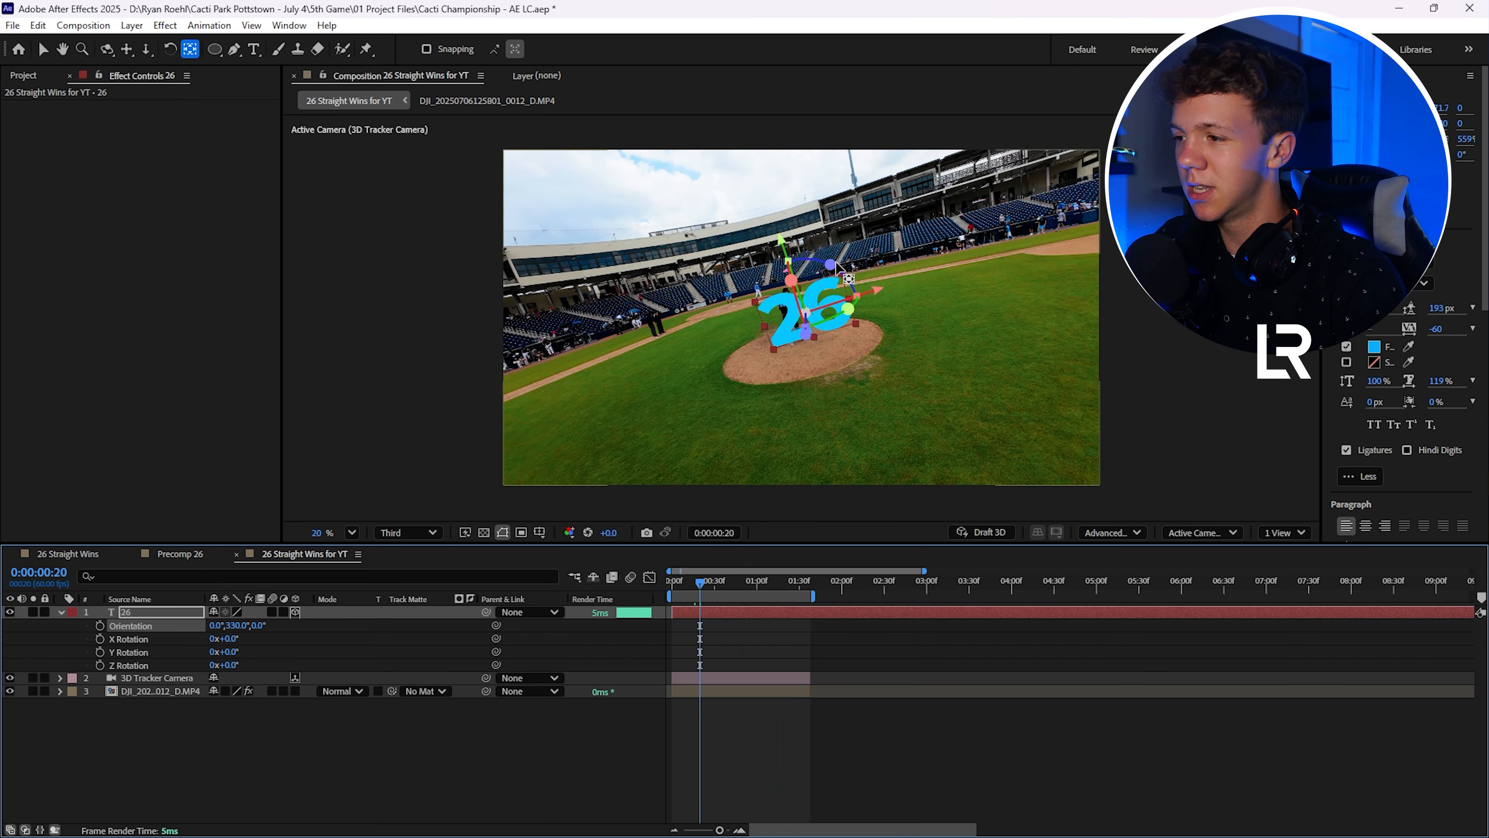
left_click(43, 49)
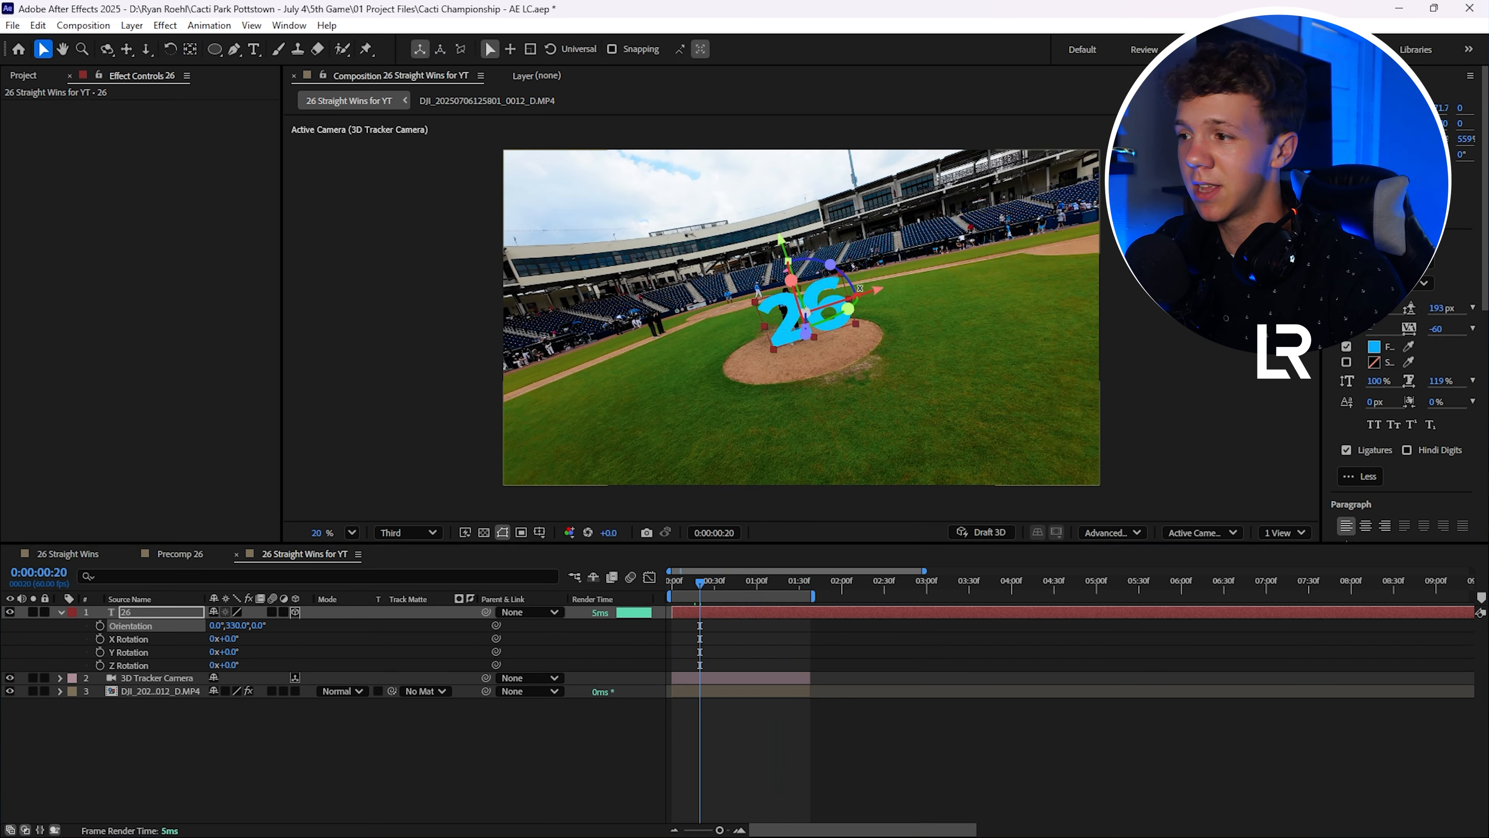
Scale the "26" text up to about 1283%, tilt its Z orientation to about 3.7° and reposition it over the pitcher's mound
left_click_drag(860, 289, 898, 347)
mouse_move(786, 243)
left_mouse_down()
mouse_move(844, 311)
mouse_move(780, 235)
left_mouse_up()
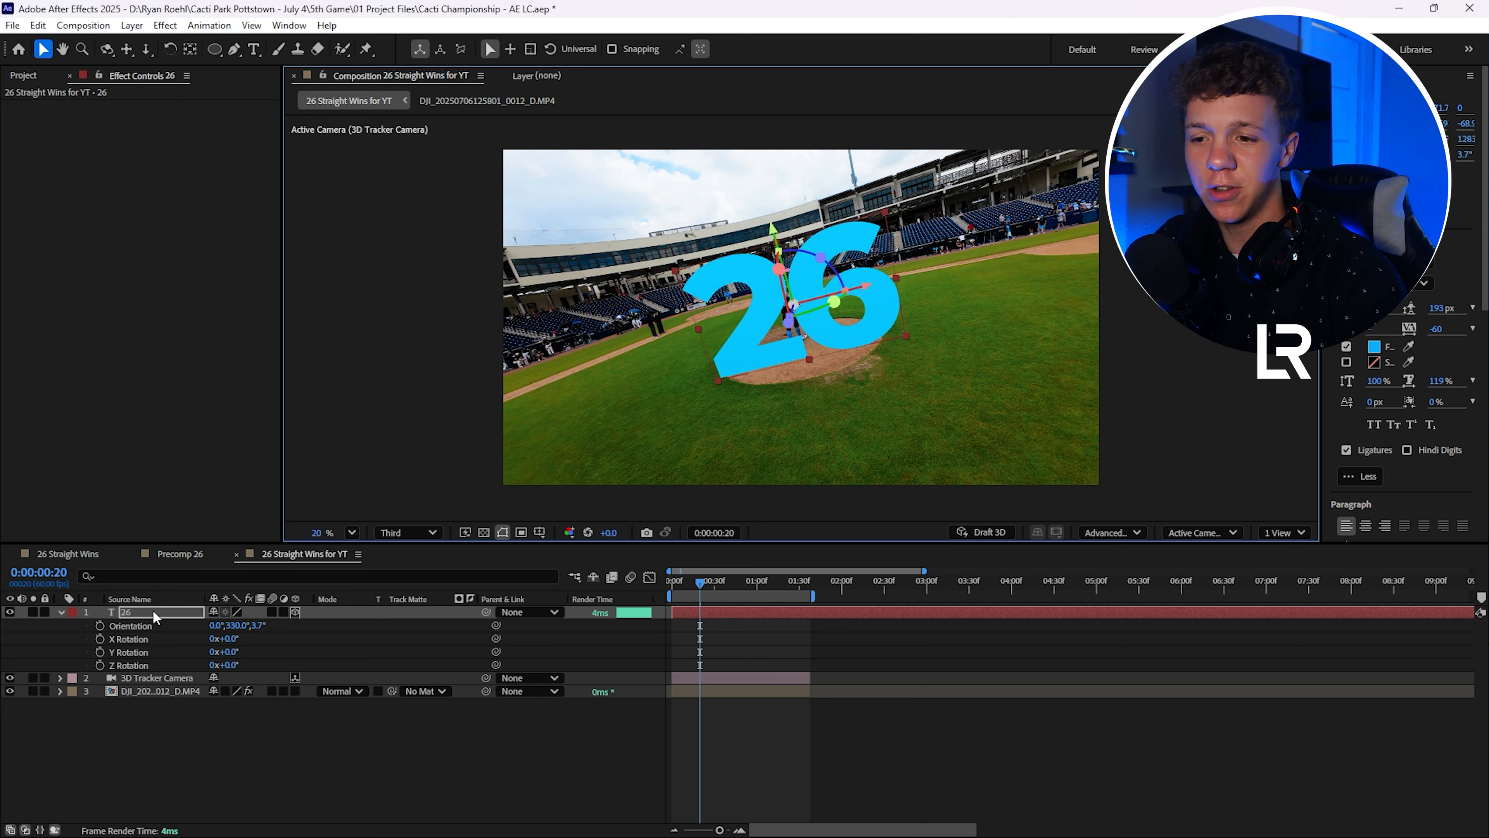
key("p")
mouse_move(220, 625)
left_mouse_down()
mouse_move(385, 621)
mouse_move(228, 632)
left_mouse_up()
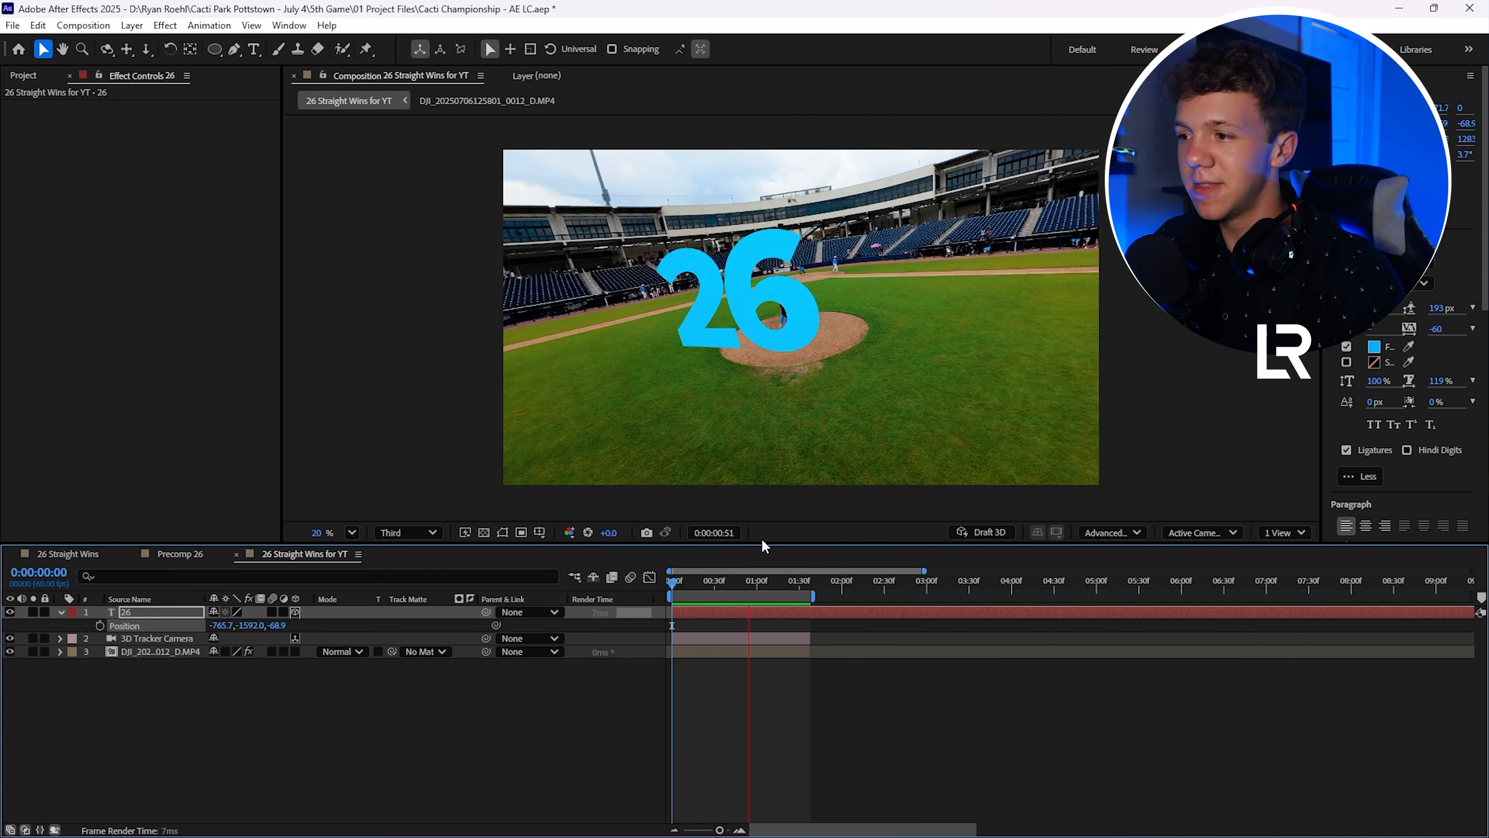
Play back the shot and reorient the "26" text to about 353.8°, 329.8°, 0.6°, raising it to a Y position of about -1704.9
key("space")
left_click_drag(674, 206, 705, 300)
left_click_drag(790, 583, 612, 568)
key("space")
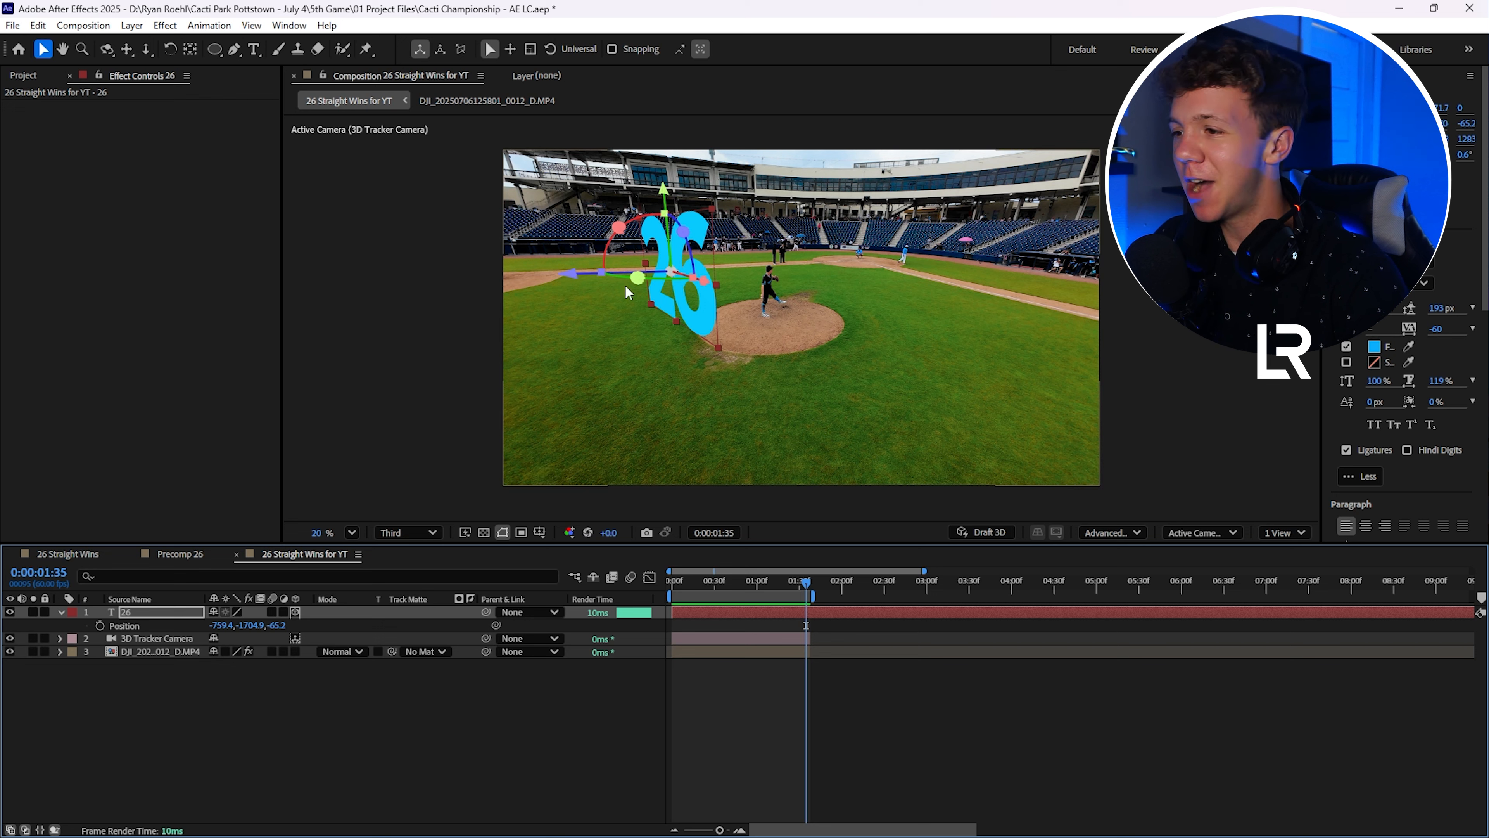
Check that the composition uses the Advanced 3D renderer and set the "26" text's Extrusion Depth to 28
left_click(1119, 536)
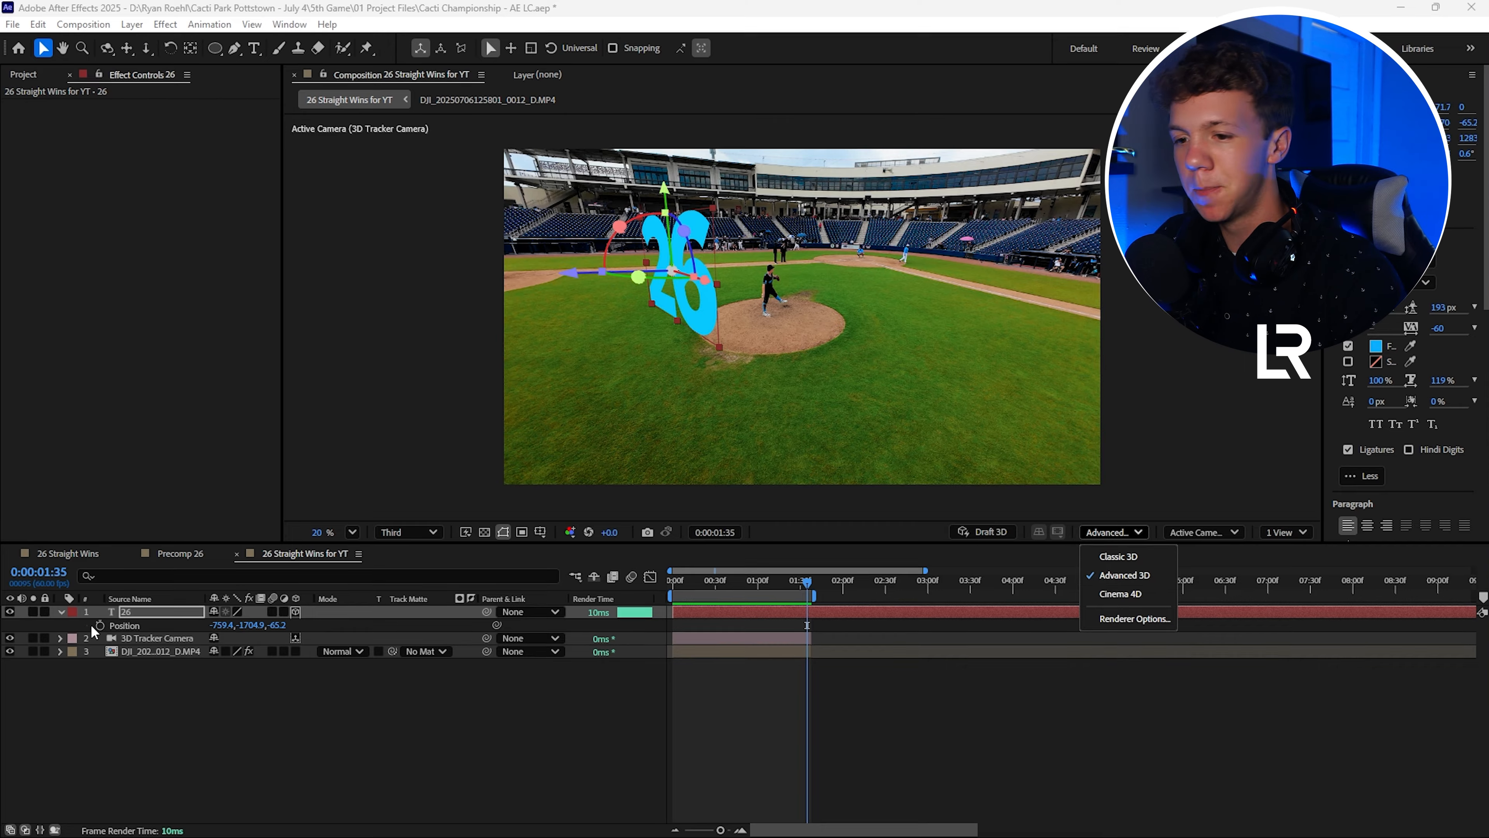
left_click(61, 615)
left_click(60, 613)
left_click(88, 504)
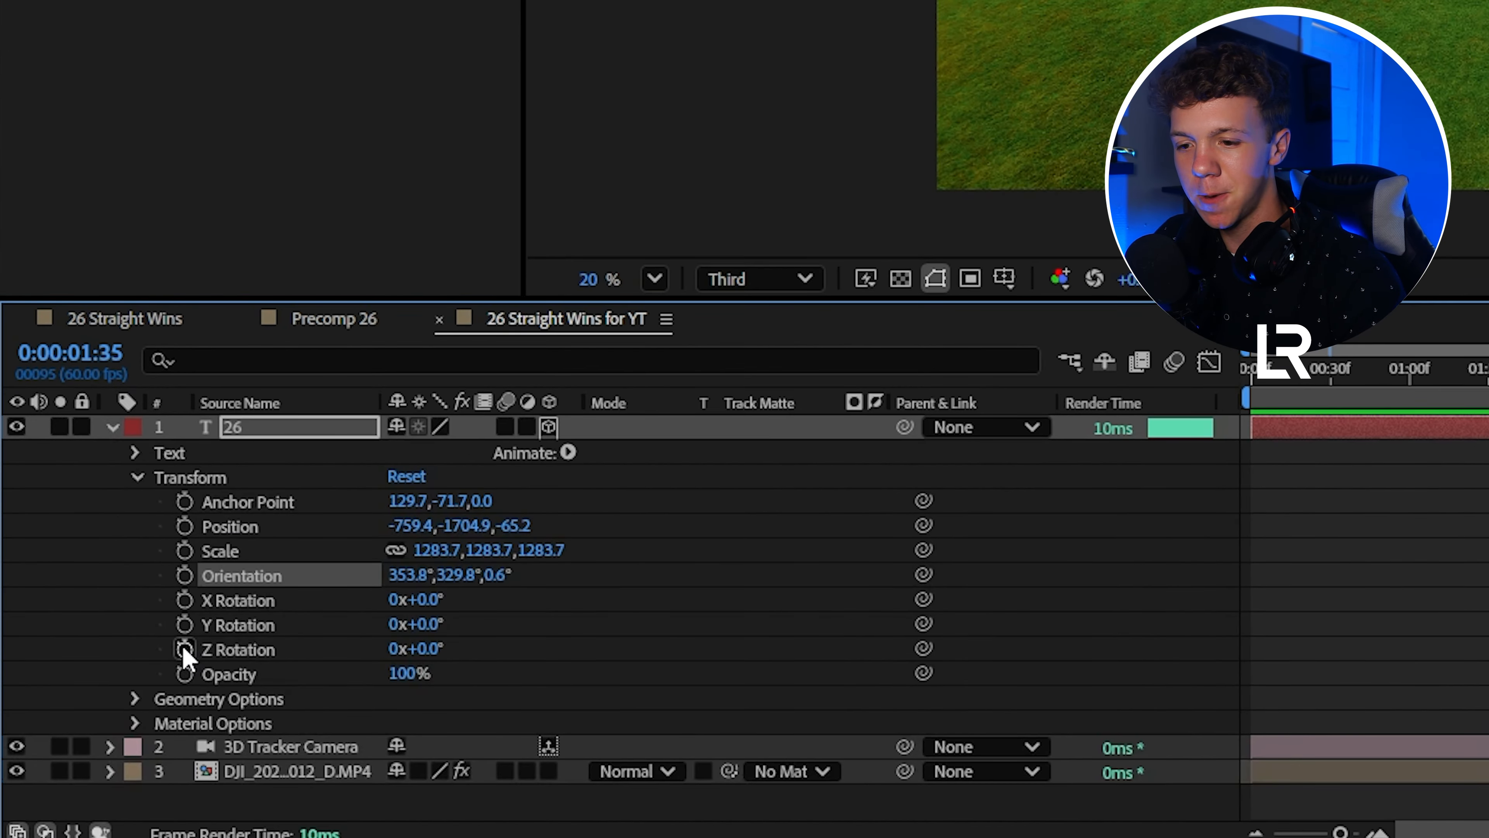
left_click(134, 699)
scroll(133, 696, "down", 2)
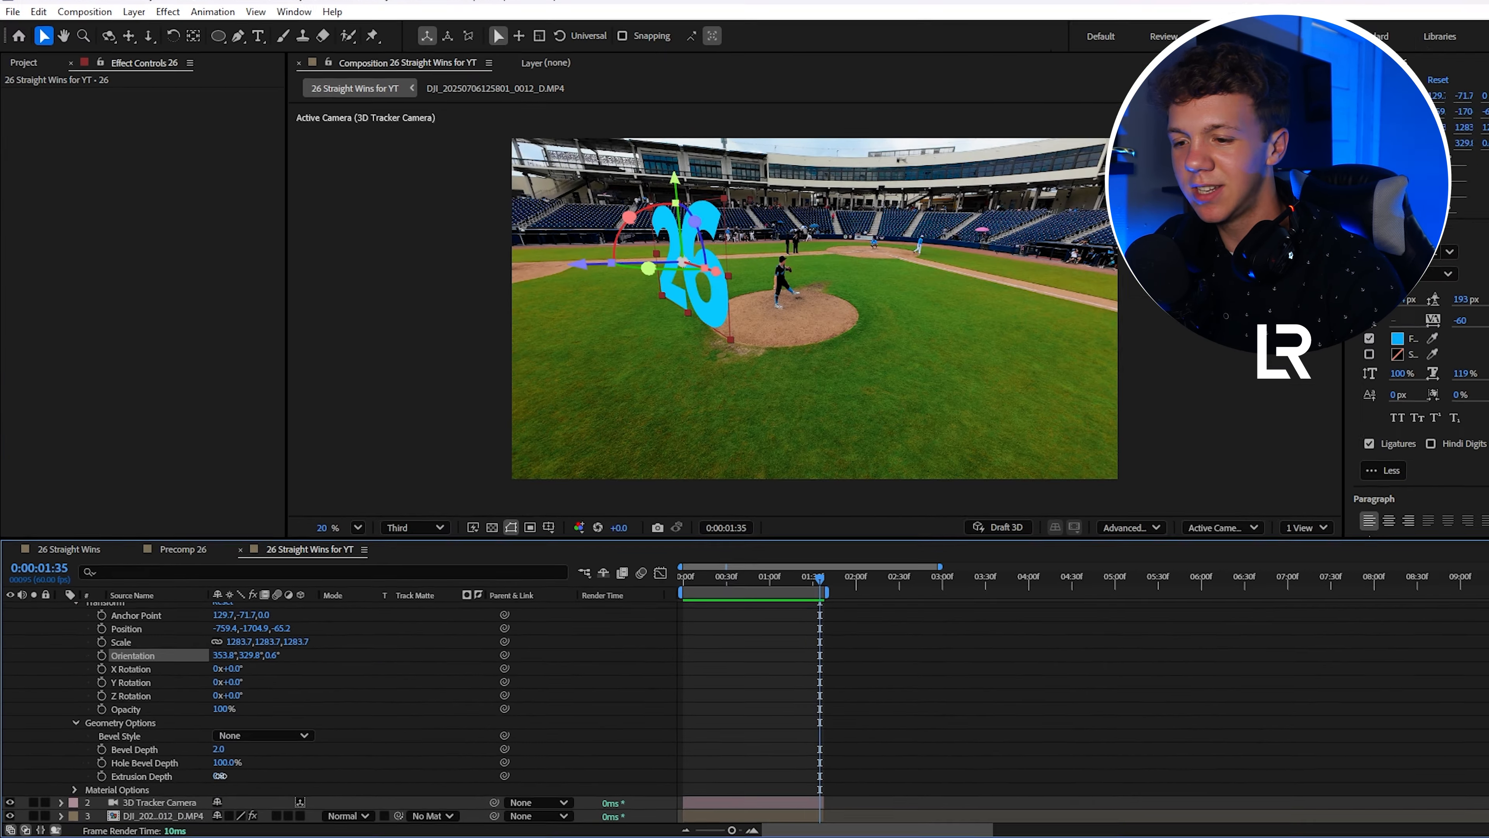
left_click_drag(399, 734, 447, 735)
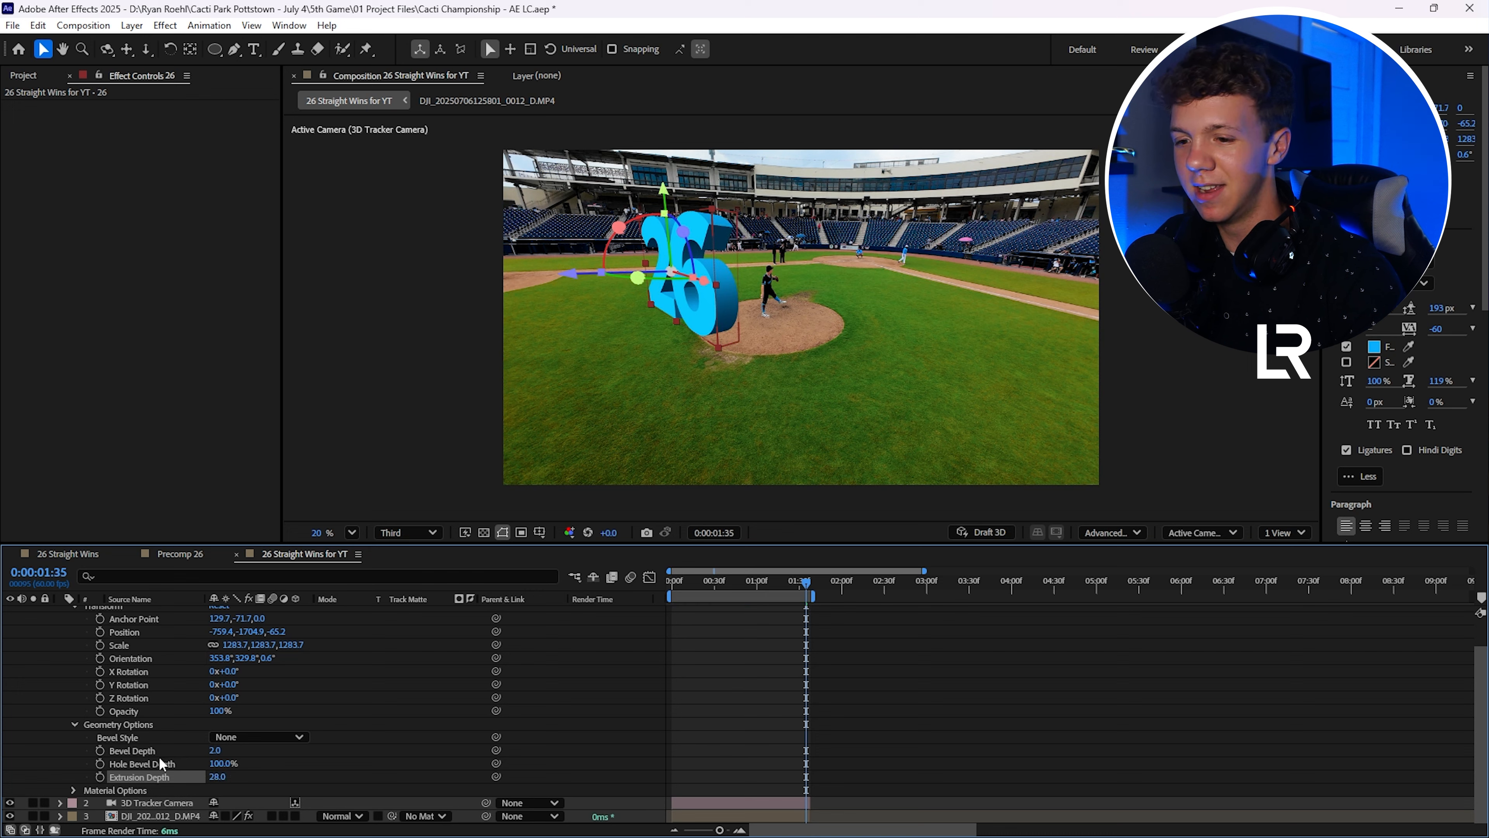
Give the extruded "26" text a Convex bevel style and inspect it at an earlier frame
left_click(237, 739)
left_click(246, 788)
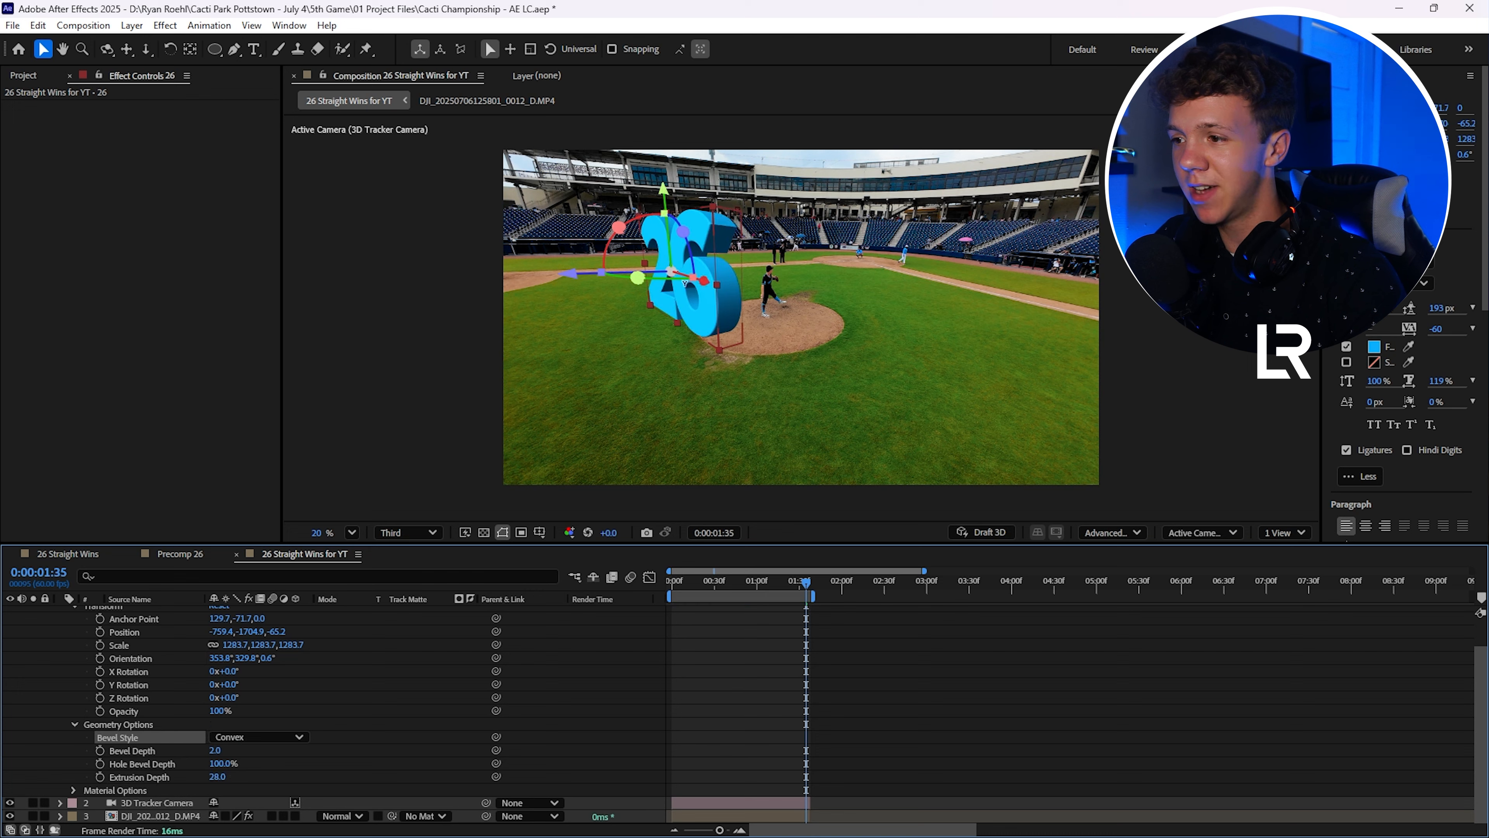
left_click_drag(800, 578, 786, 582)
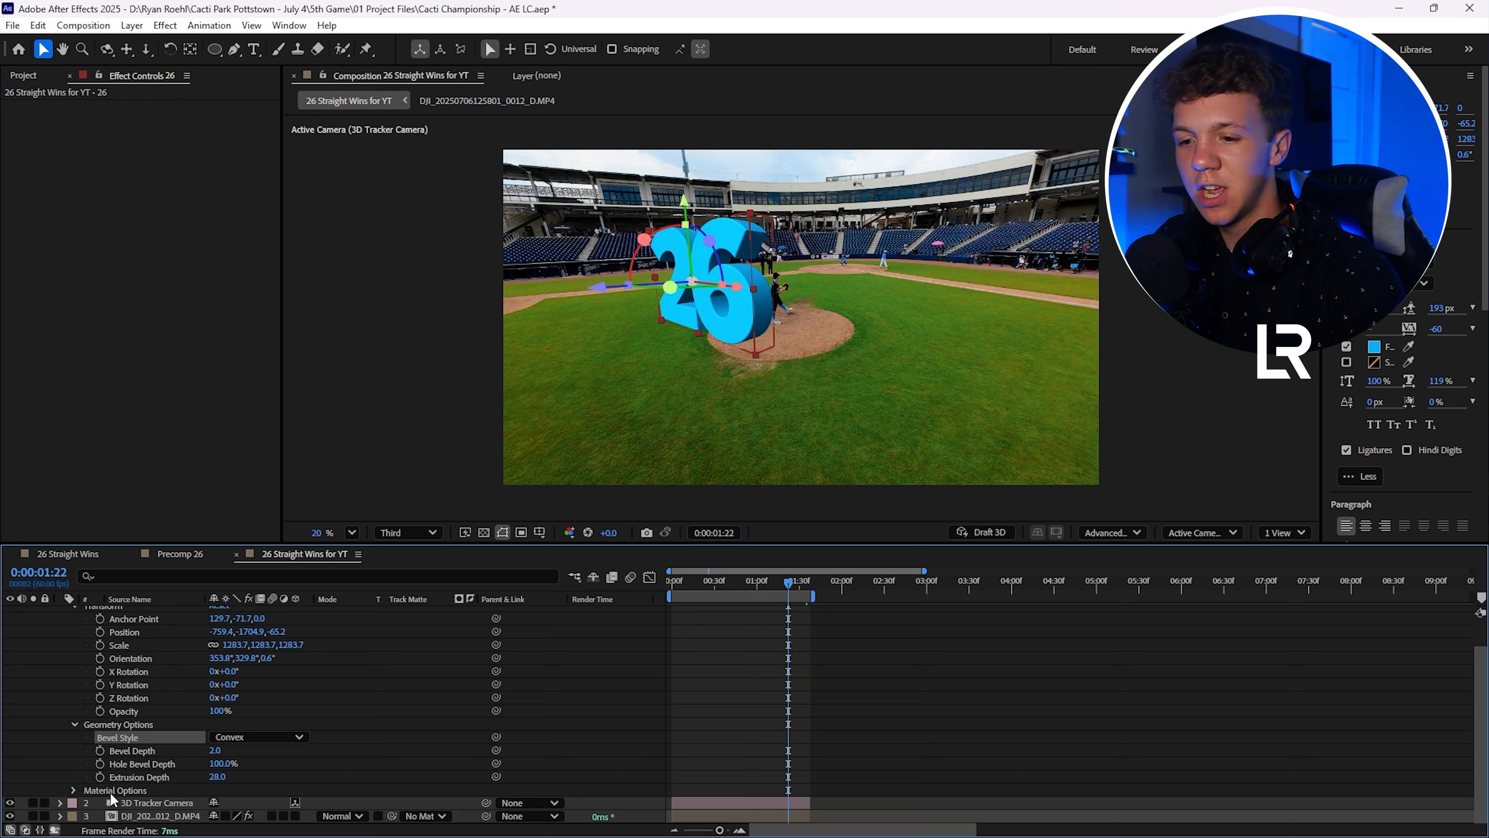
Set the "26" text's Specular Shininess to 55% and raise it above the mound to a Y position of about -2244.8
left_click(75, 789)
scroll(64, 763, "down", 3)
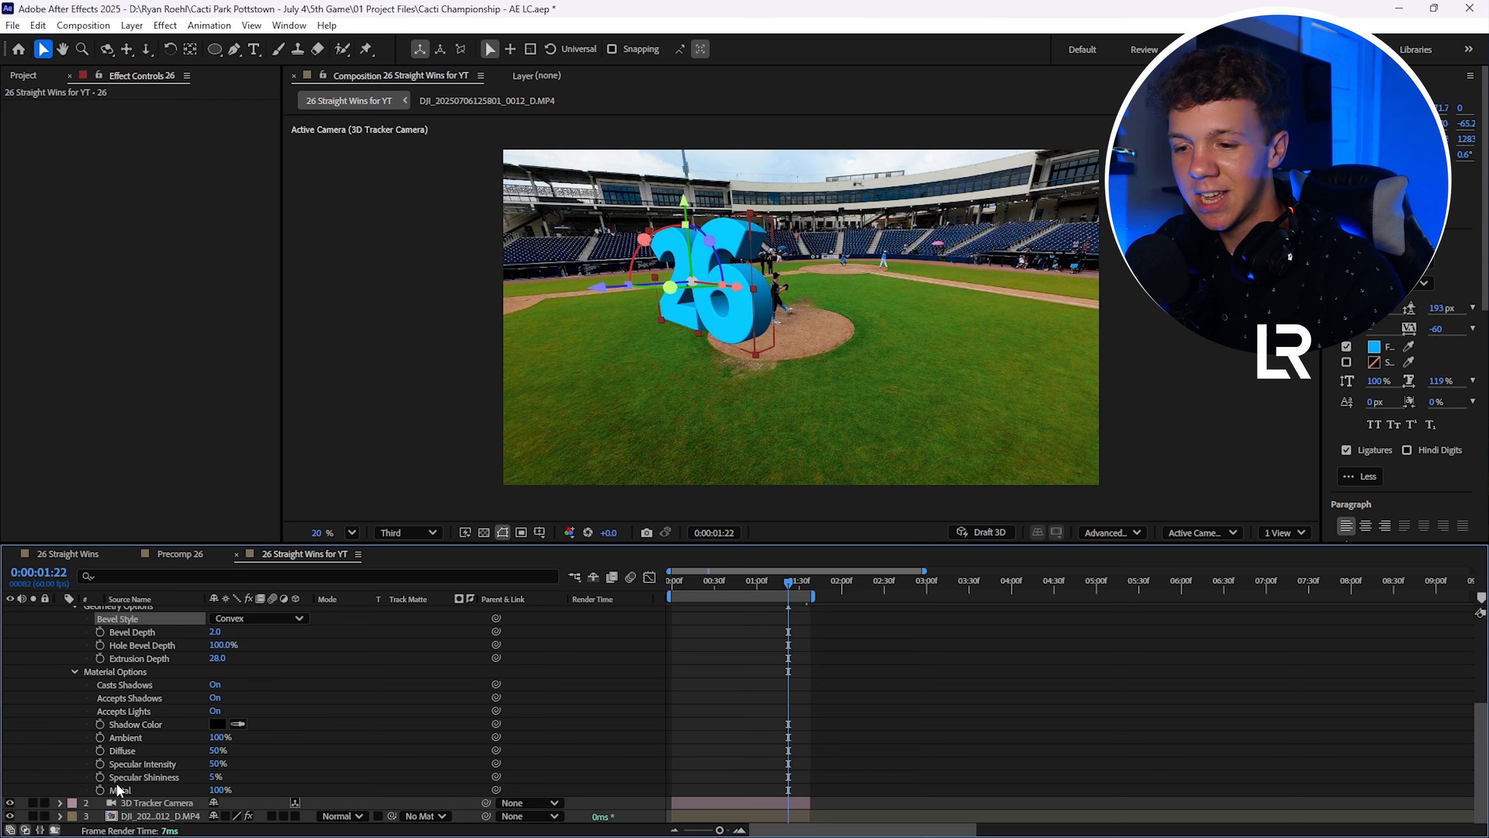
left_click_drag(215, 777, 239, 778)
left_click_drag(803, 599, 717, 596)
mouse_move(217, 778)
left_mouse_down()
mouse_move(146, 775)
mouse_move(211, 777)
left_mouse_up()
key("Home")
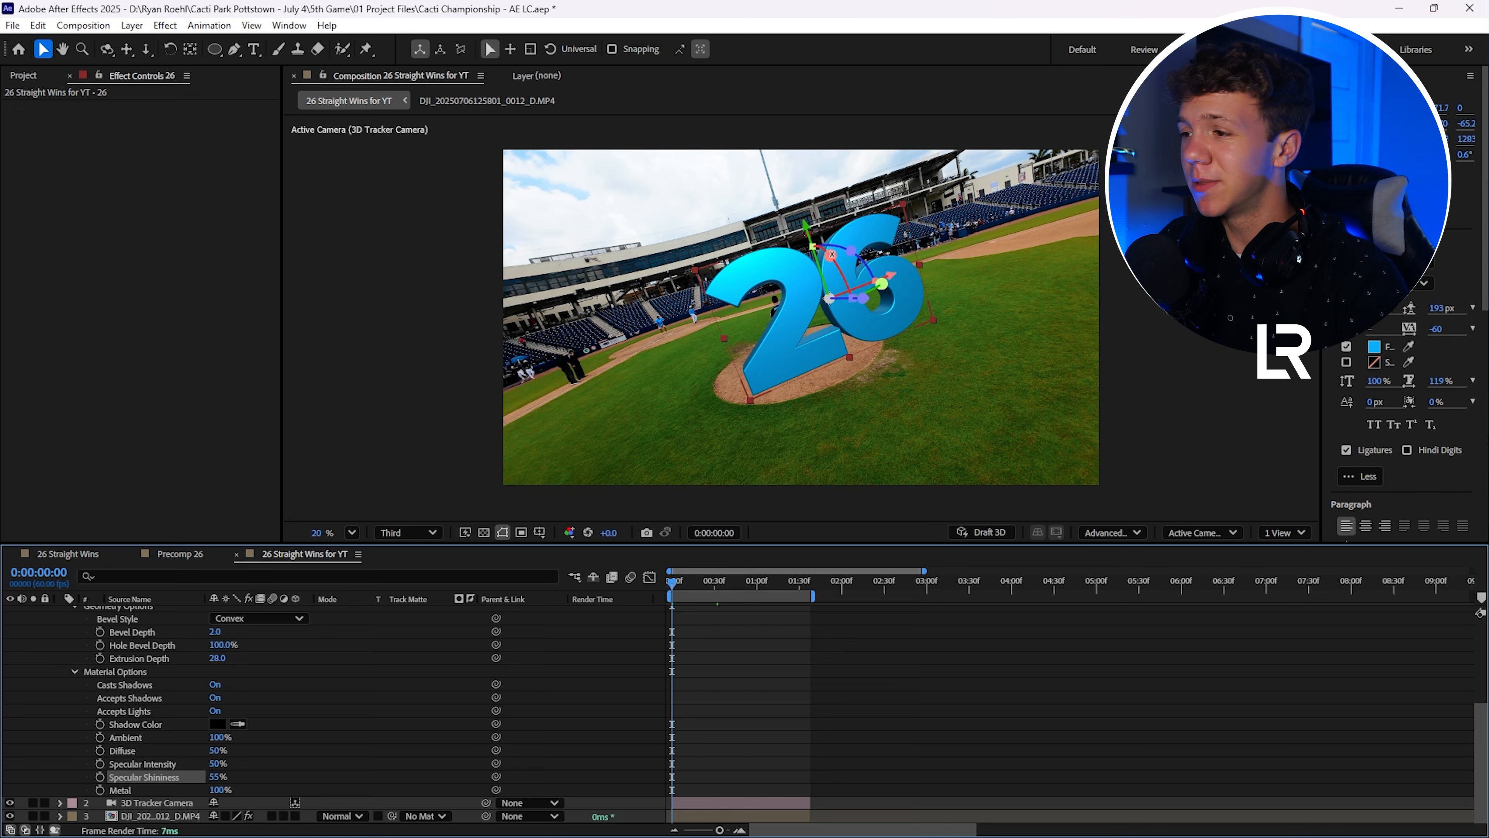
left_click_drag(806, 225, 794, 191)
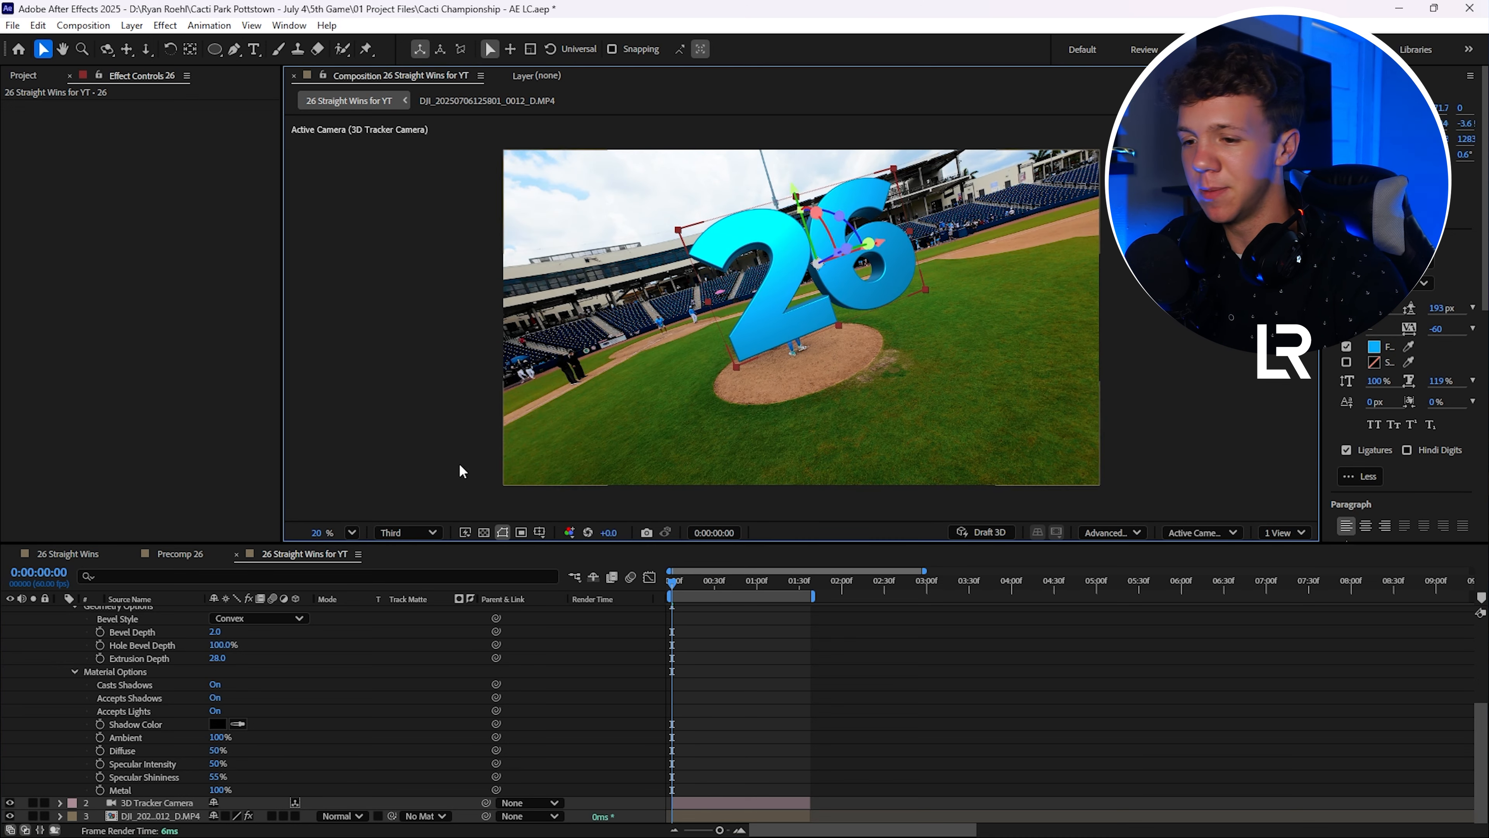
Duplicate the "26" text layer and change the copy's text to "straight wins"
scroll(130, 657, "up", 4)
left_click(144, 613)
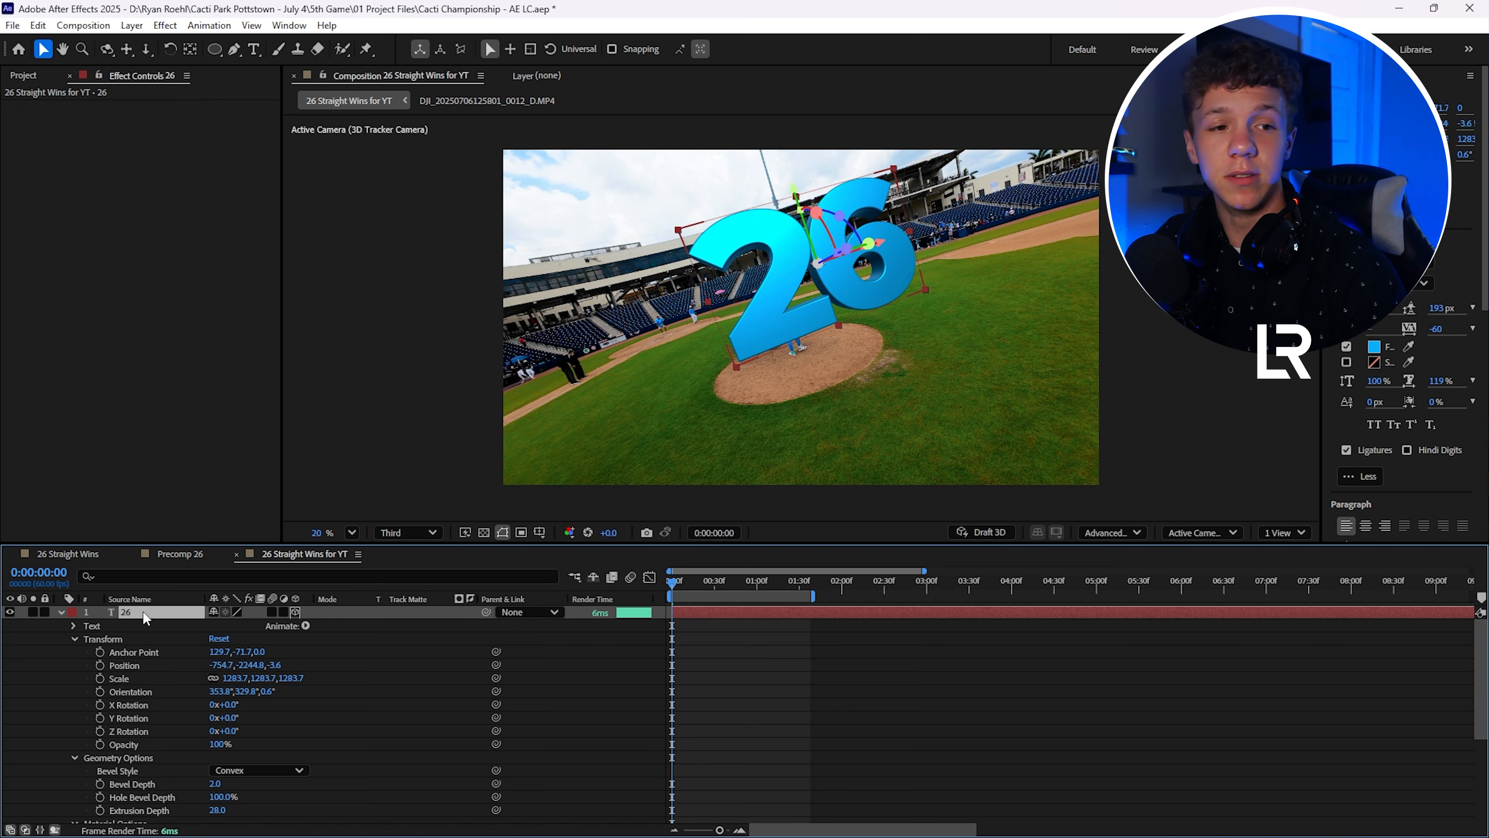
key("ctrl+d")
left_click_drag(786, 235, 828, 298)
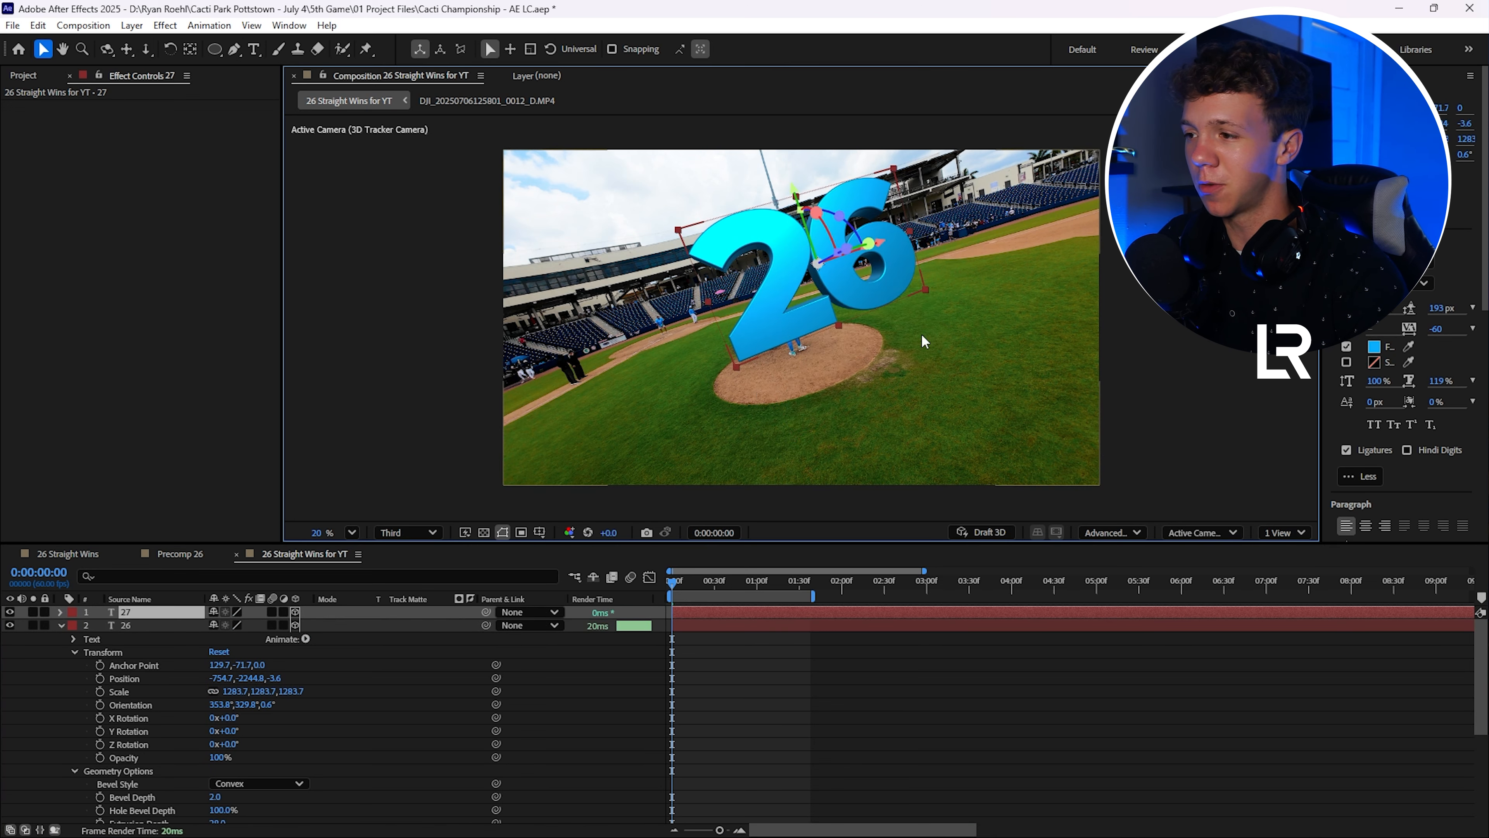
left_click(364, 642)
left_click(127, 611)
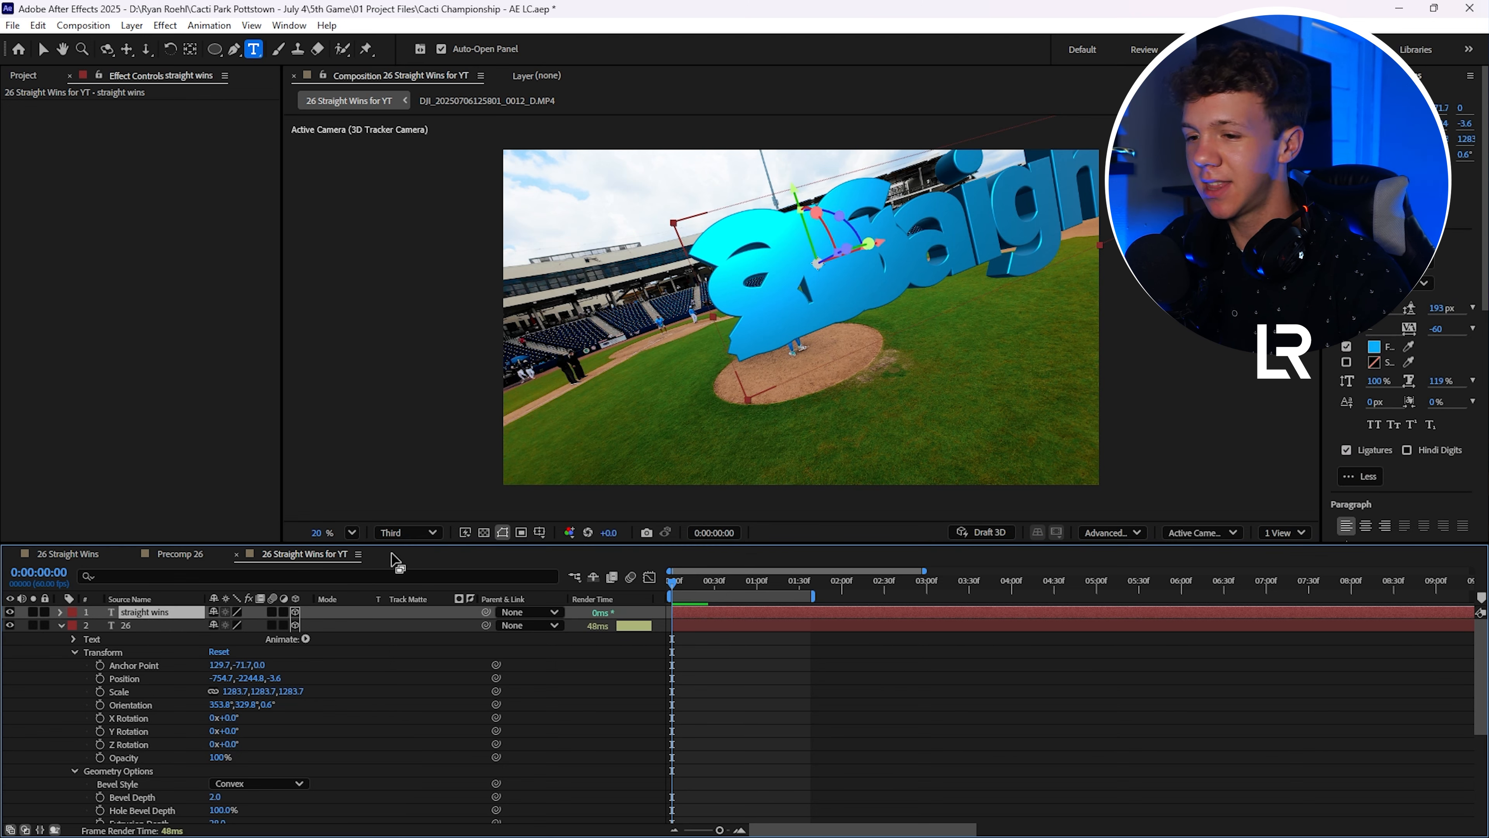
Scale the "straight wins" text down to about 514.7% and move it below the "26" text
key("s")
left_click_drag(235, 626, 1, 626)
left_click(40, 50)
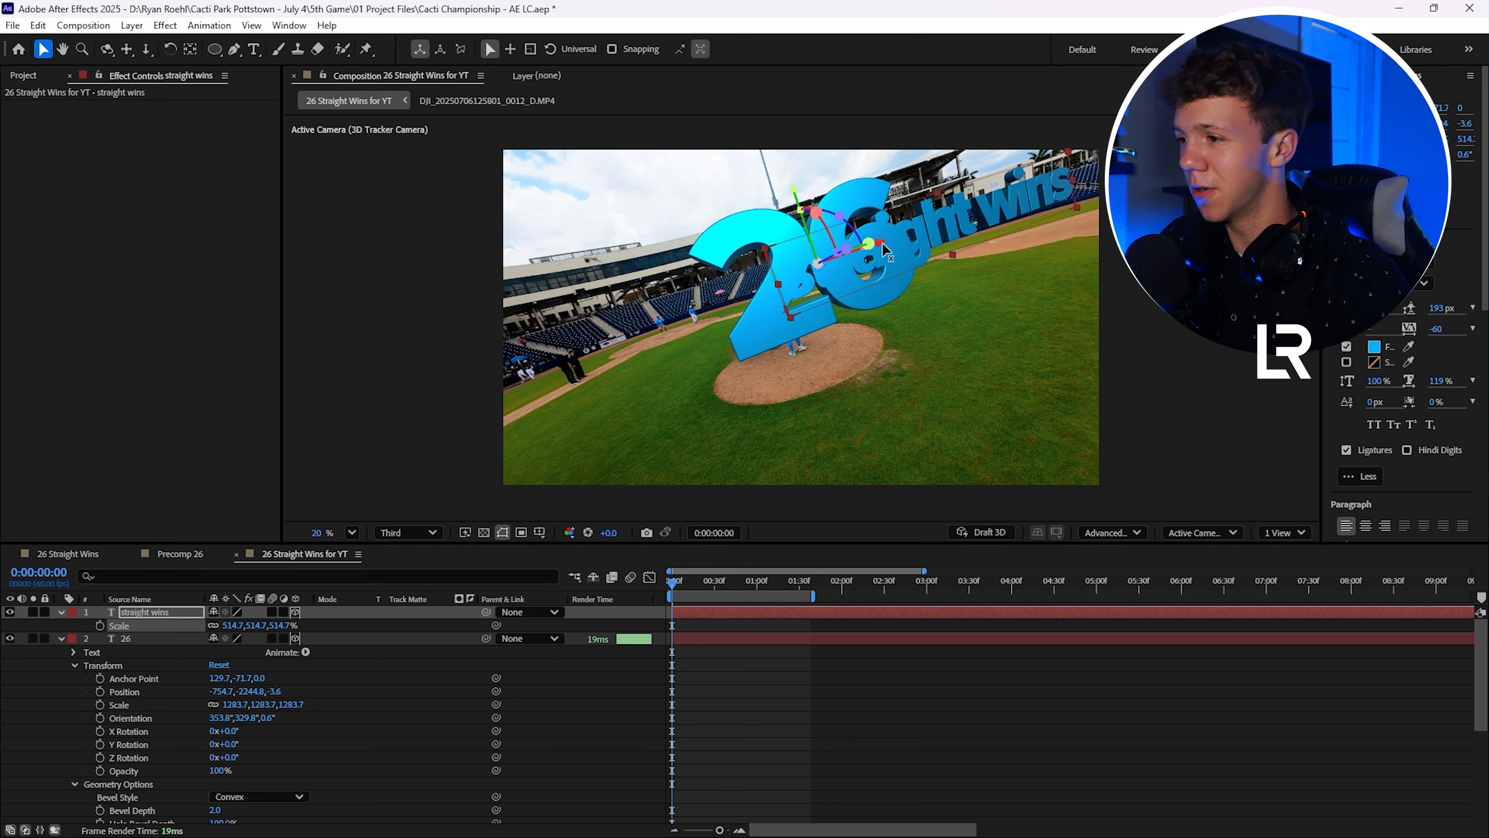
left_click_drag(885, 251, 718, 366)
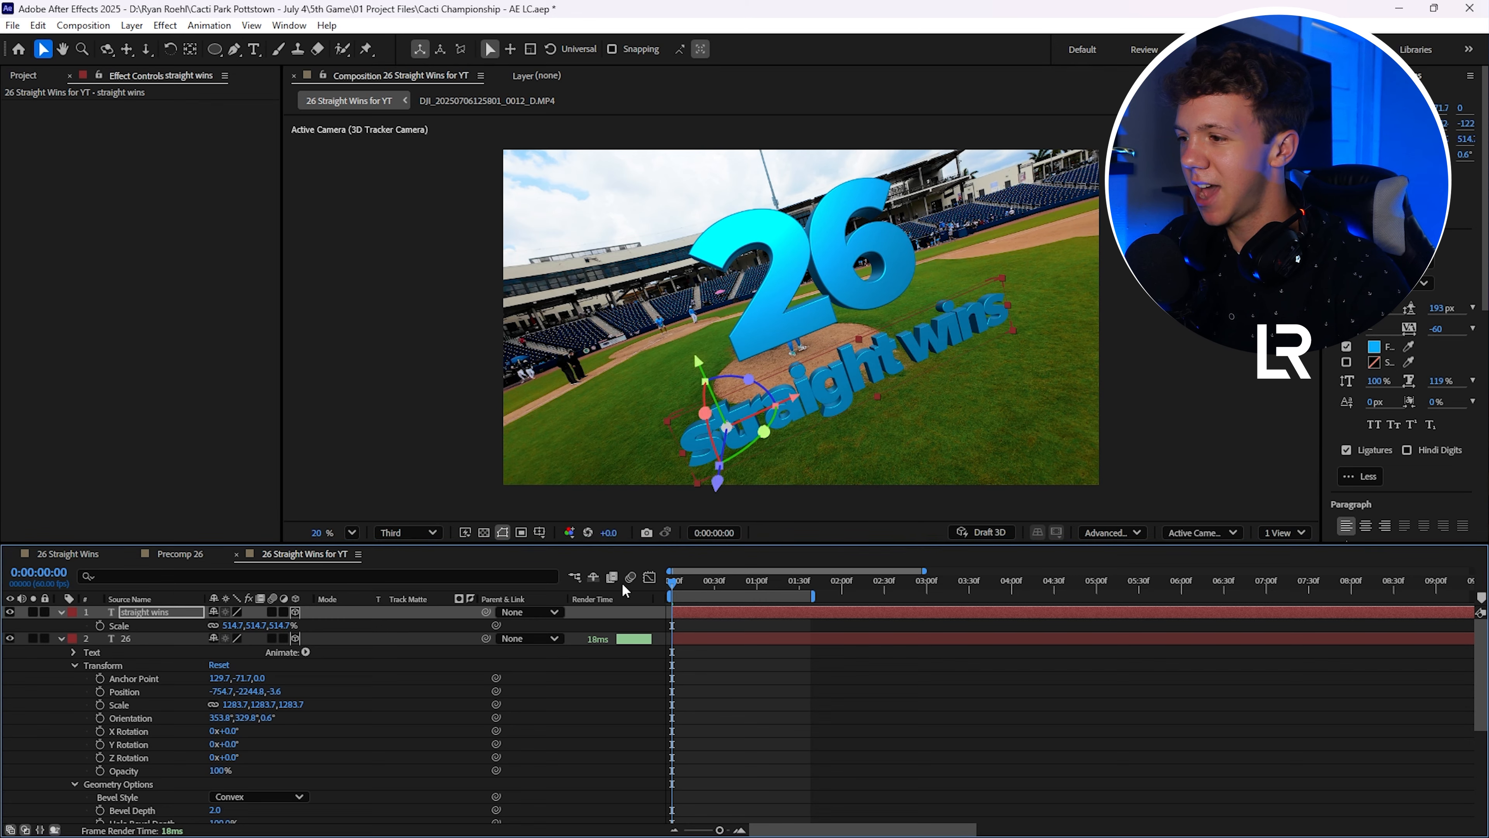
Play back the shot and fine-tune the "straight wins" position so it sits centred and close beneath the "26"
key("space")
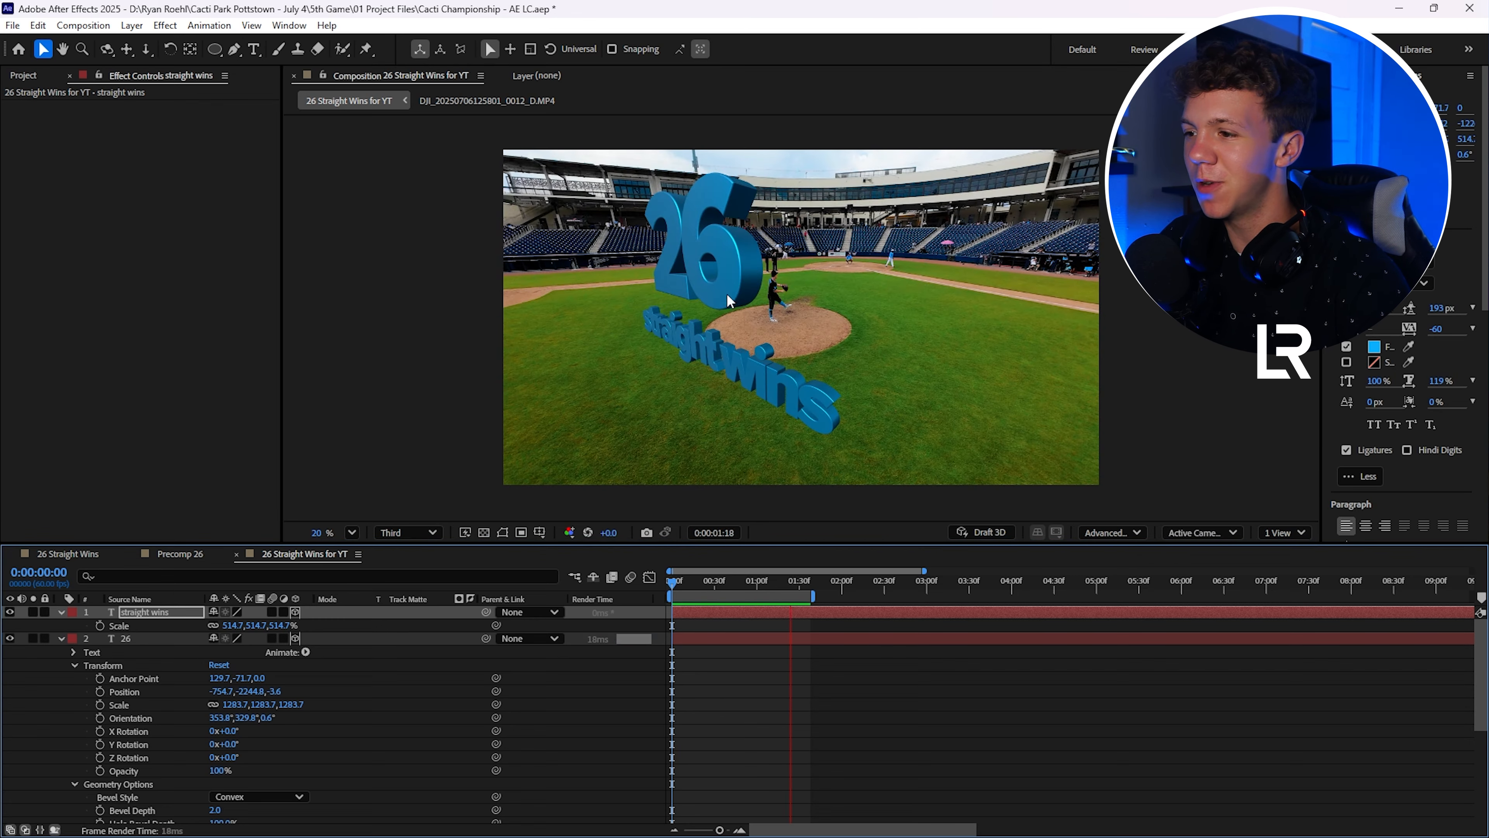
key("space")
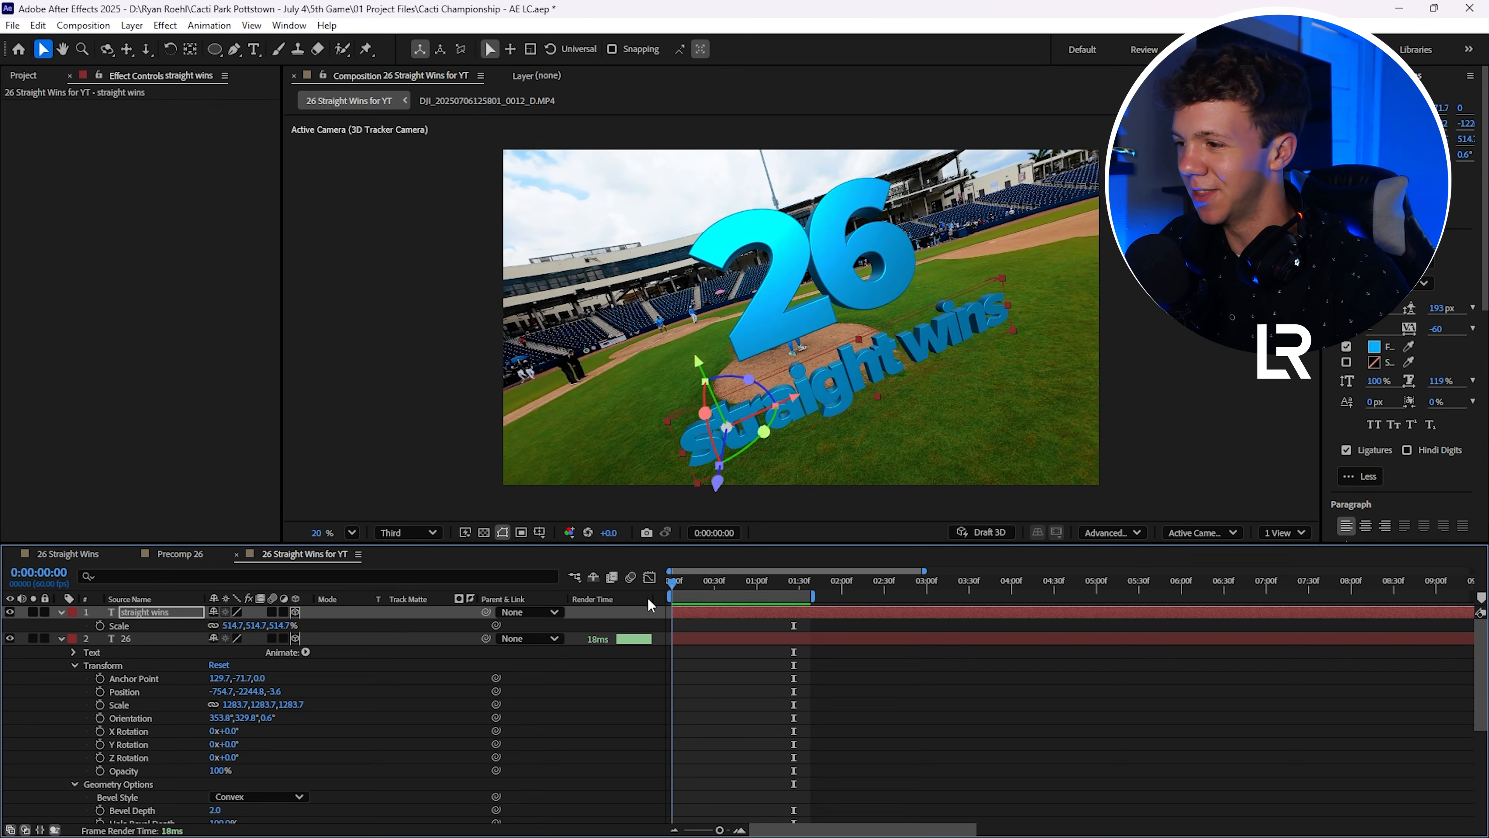
left_click_drag(776, 410, 727, 423)
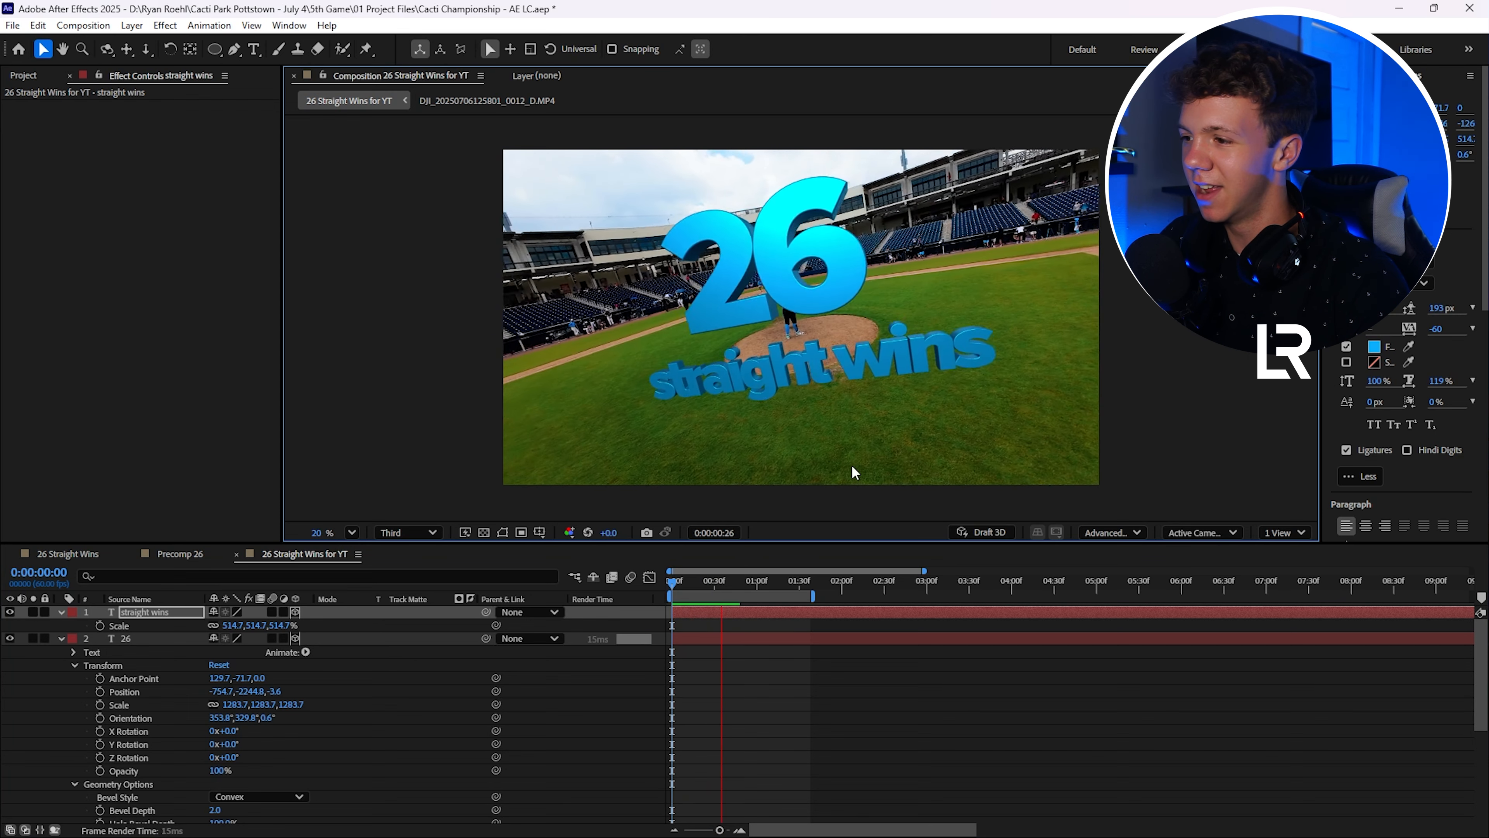
key("space")
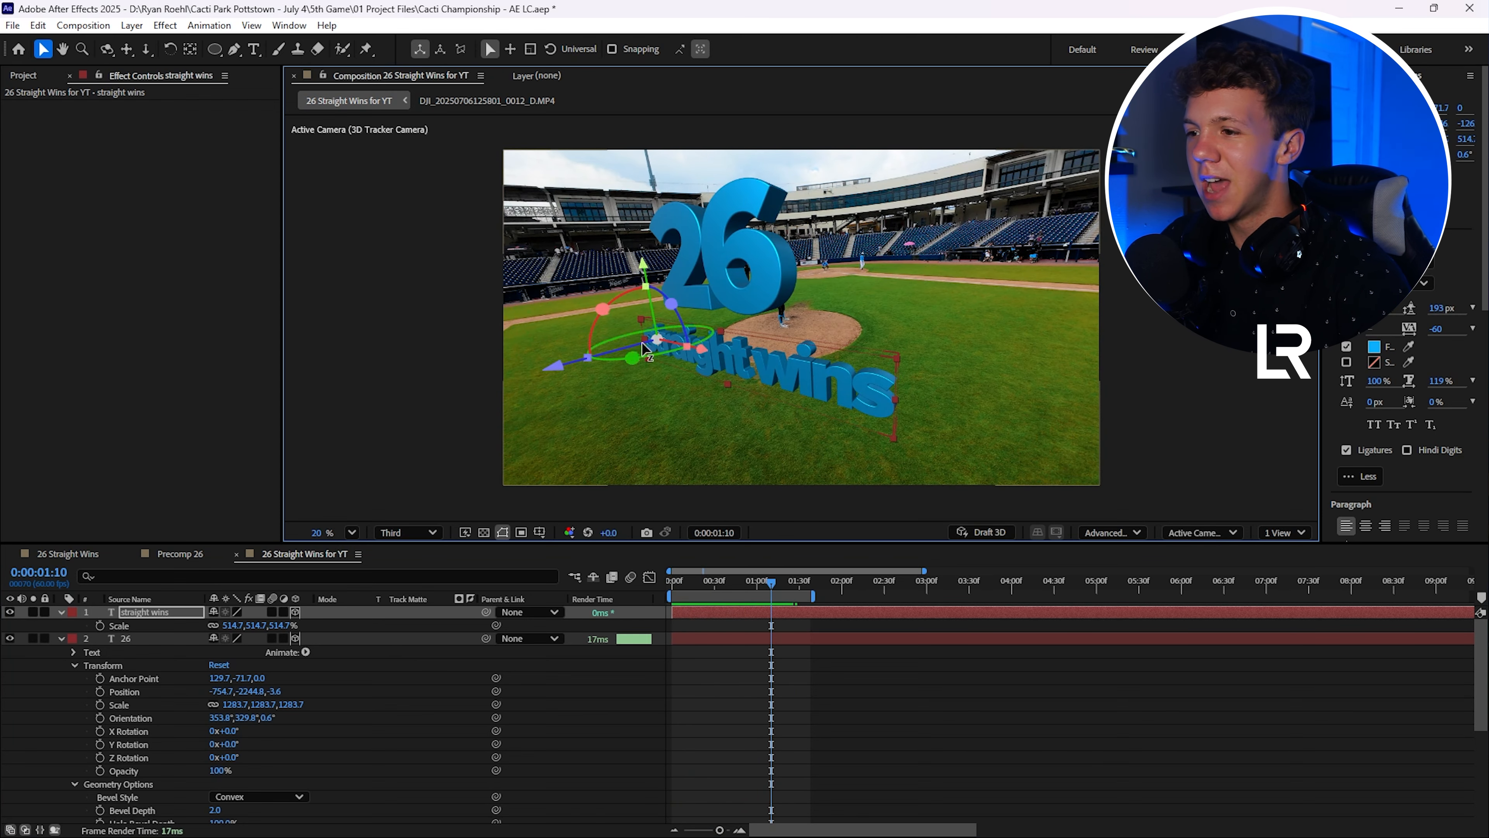
left_click_drag(651, 287, 645, 269)
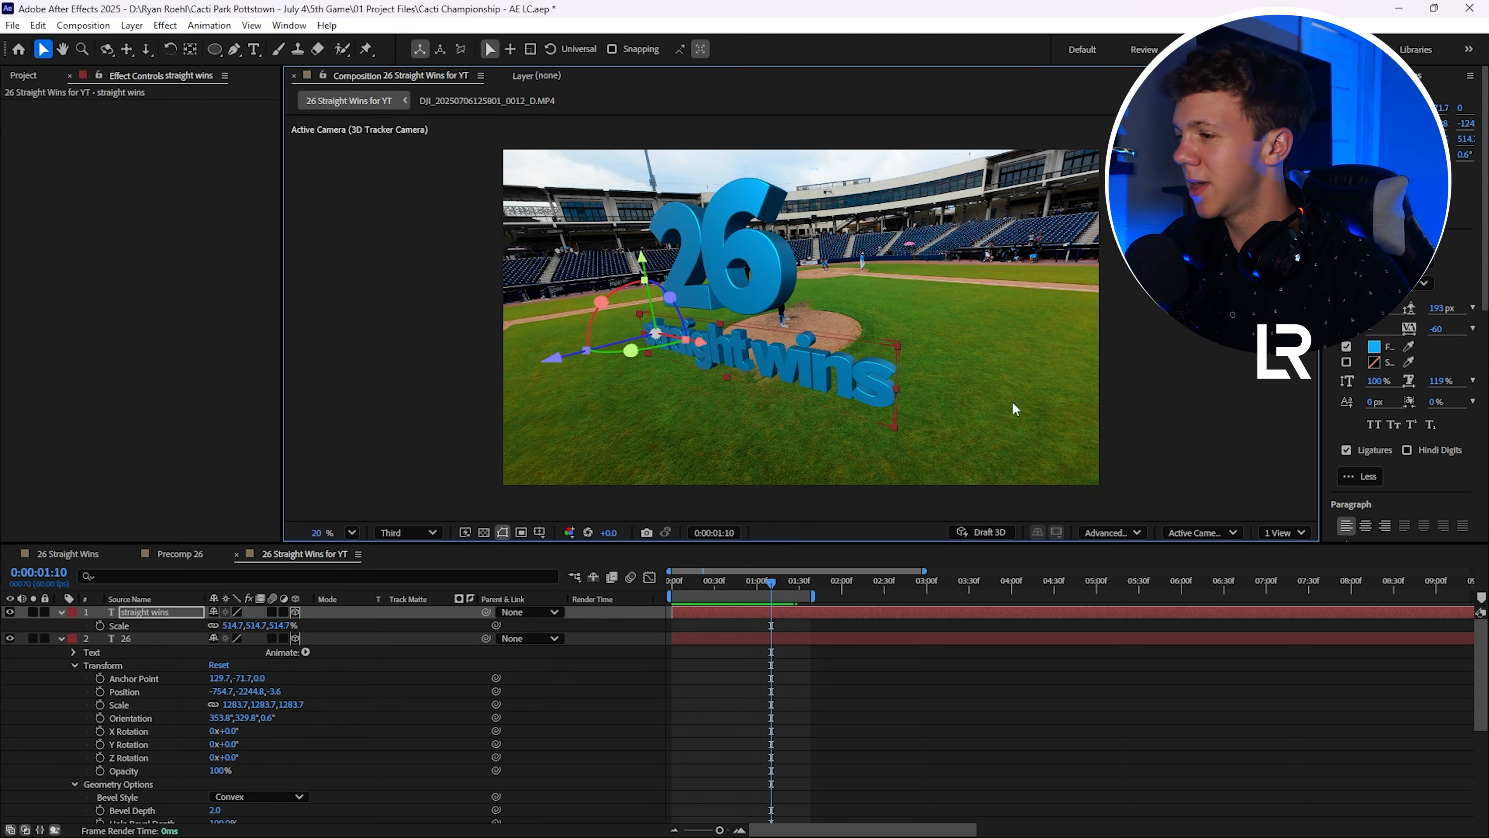
Change the fill colour of the "straight wins" text to white
double_click(721, 345)
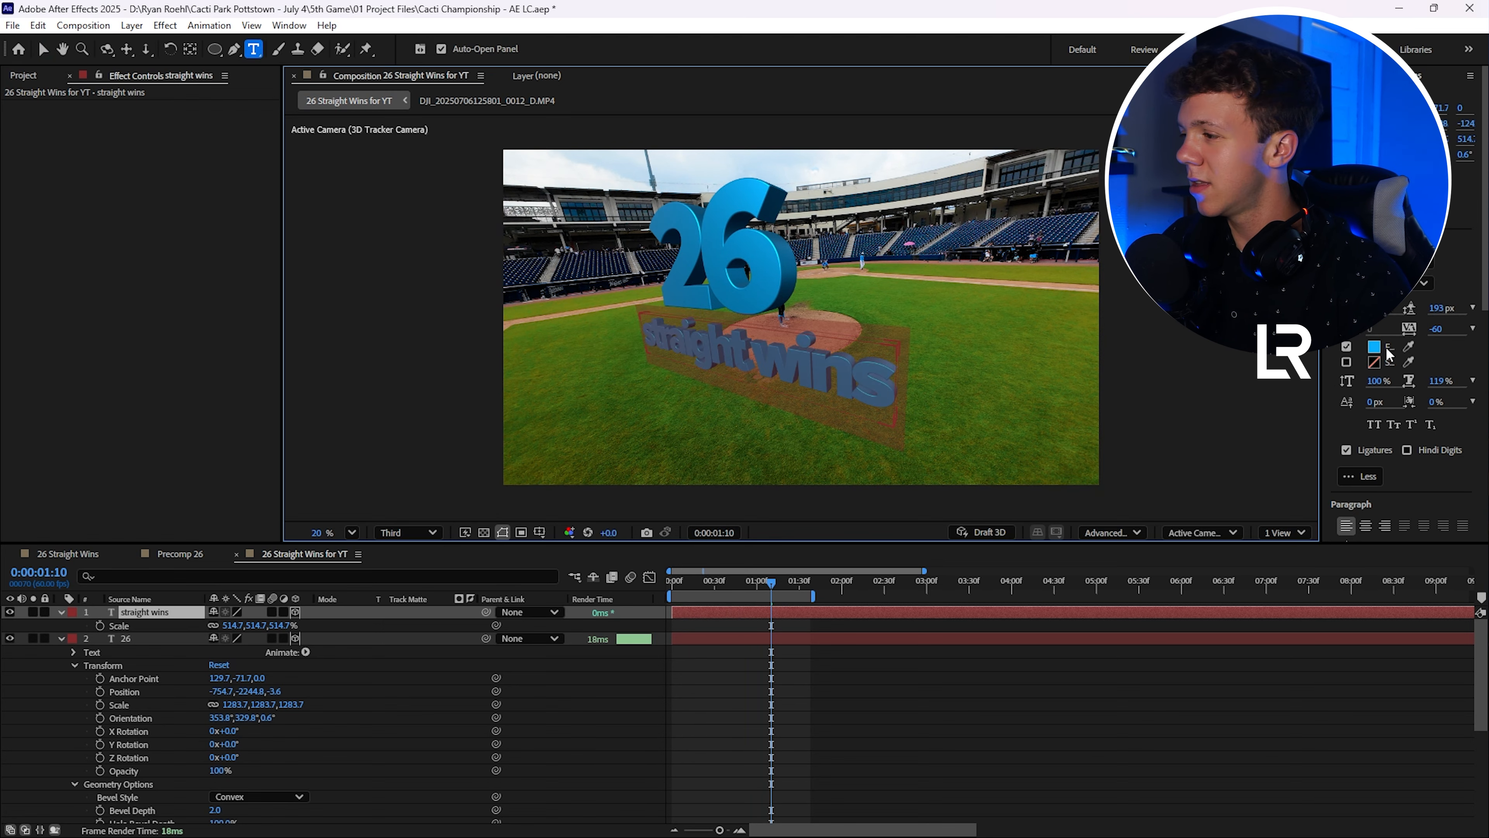
left_click(1374, 346)
left_click(575, 329)
left_click(894, 333)
Play back the composition to check both 3D texts against the footage, and return to the first frame
key("space")
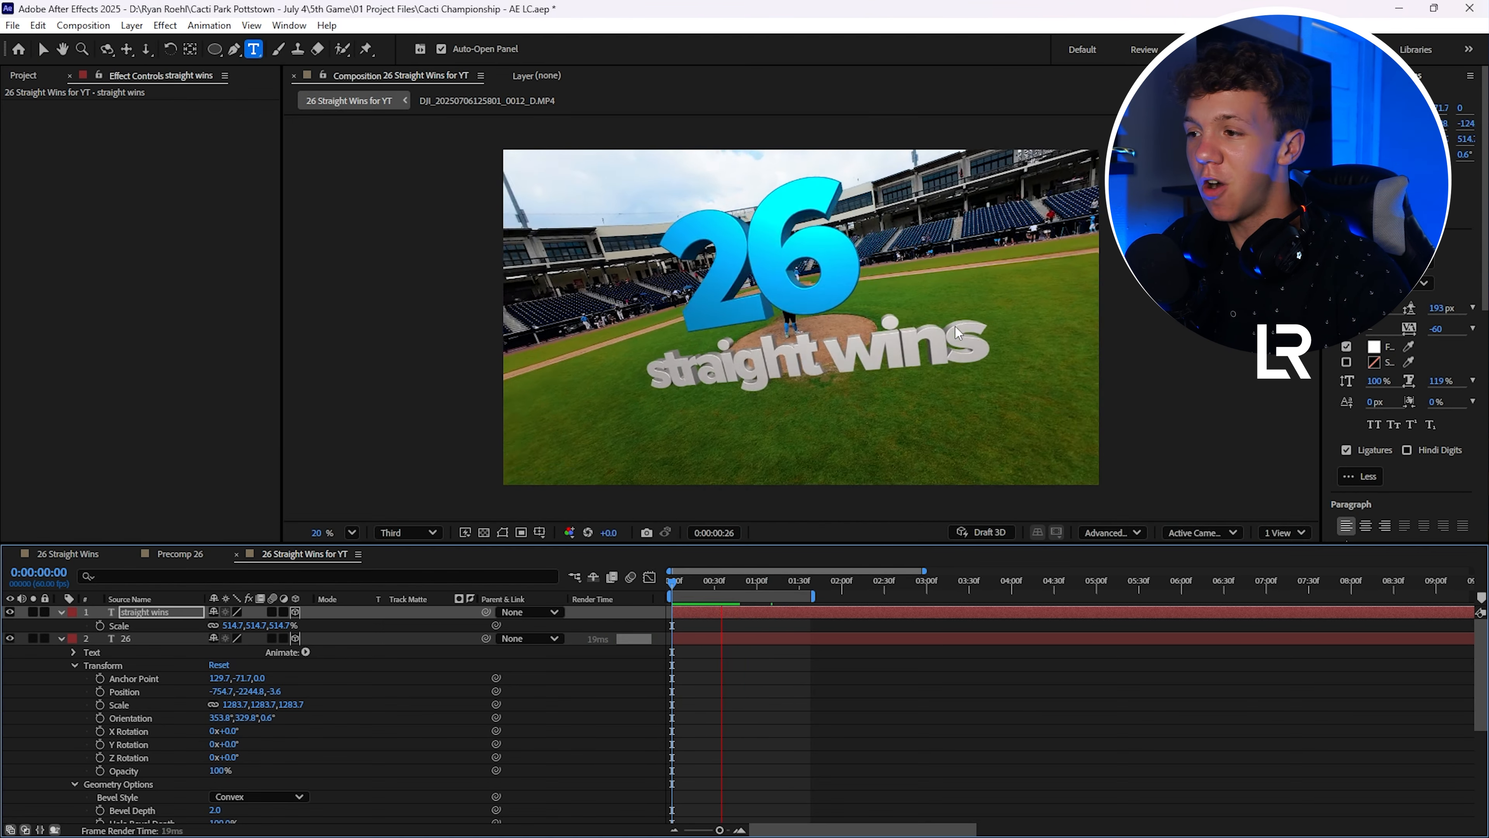
key("space")
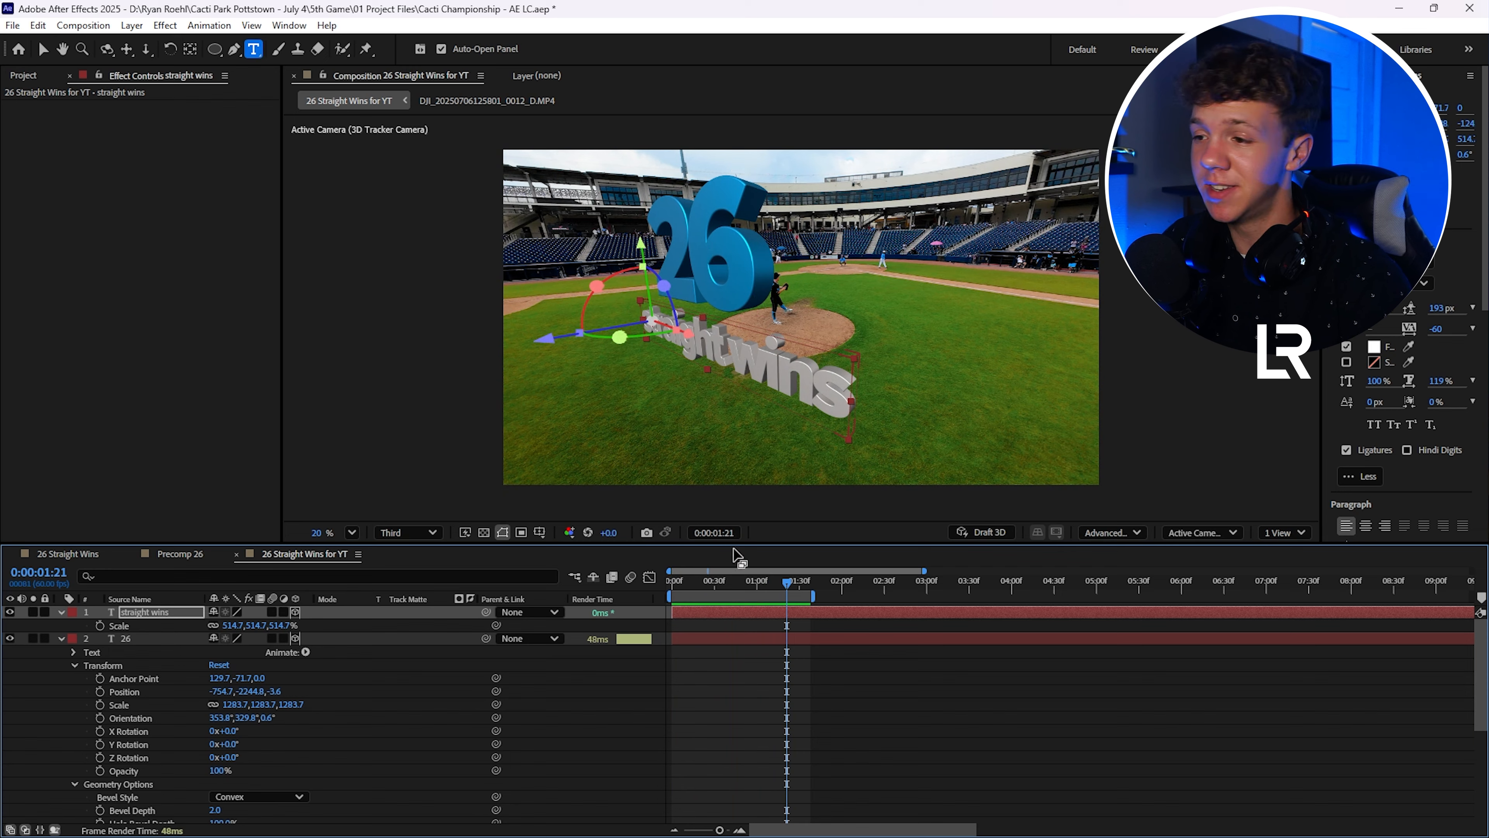
key("Home")
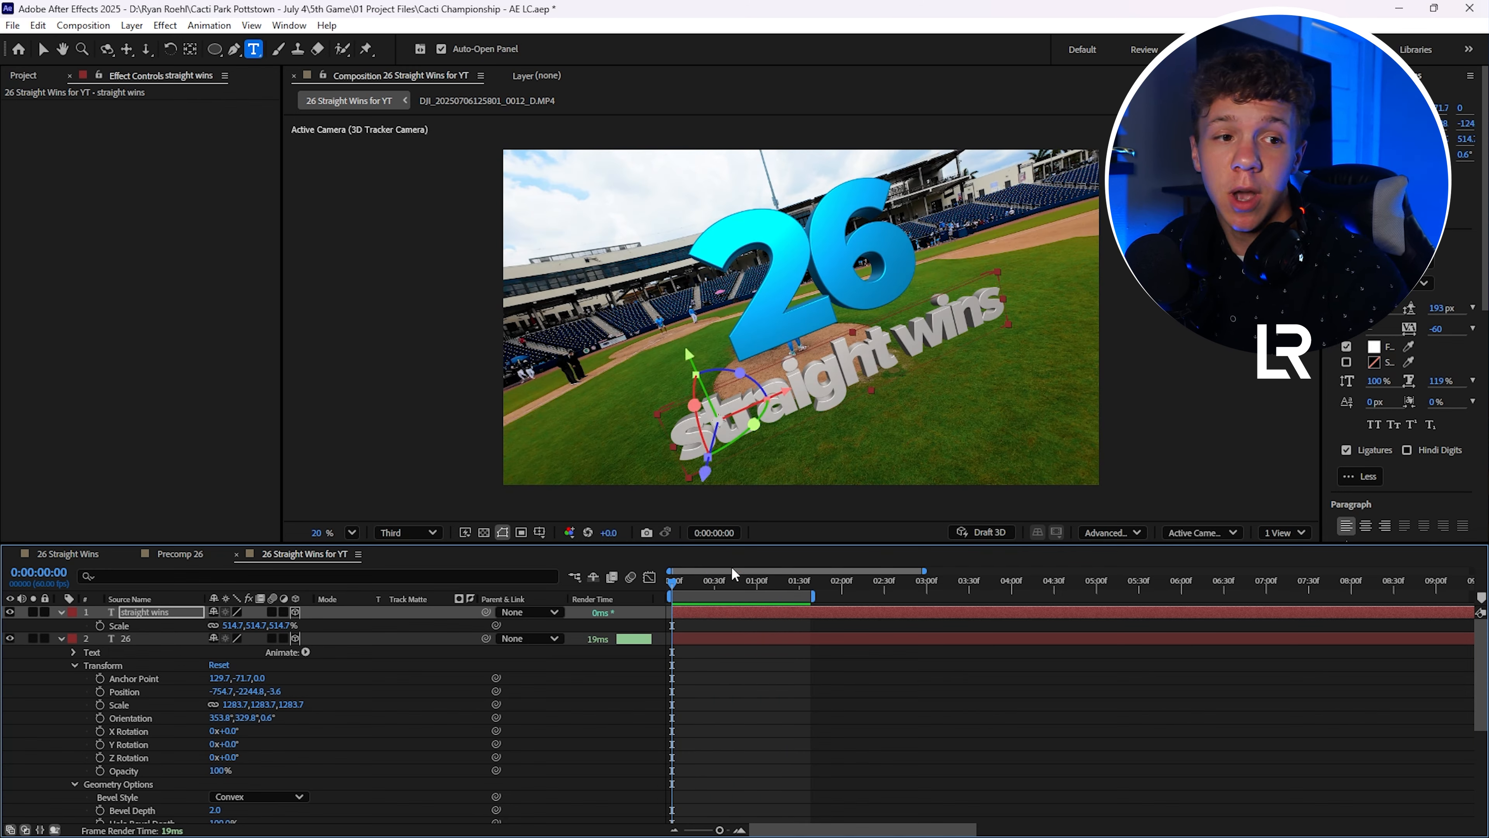
key("space")
key("space")
key("Home")
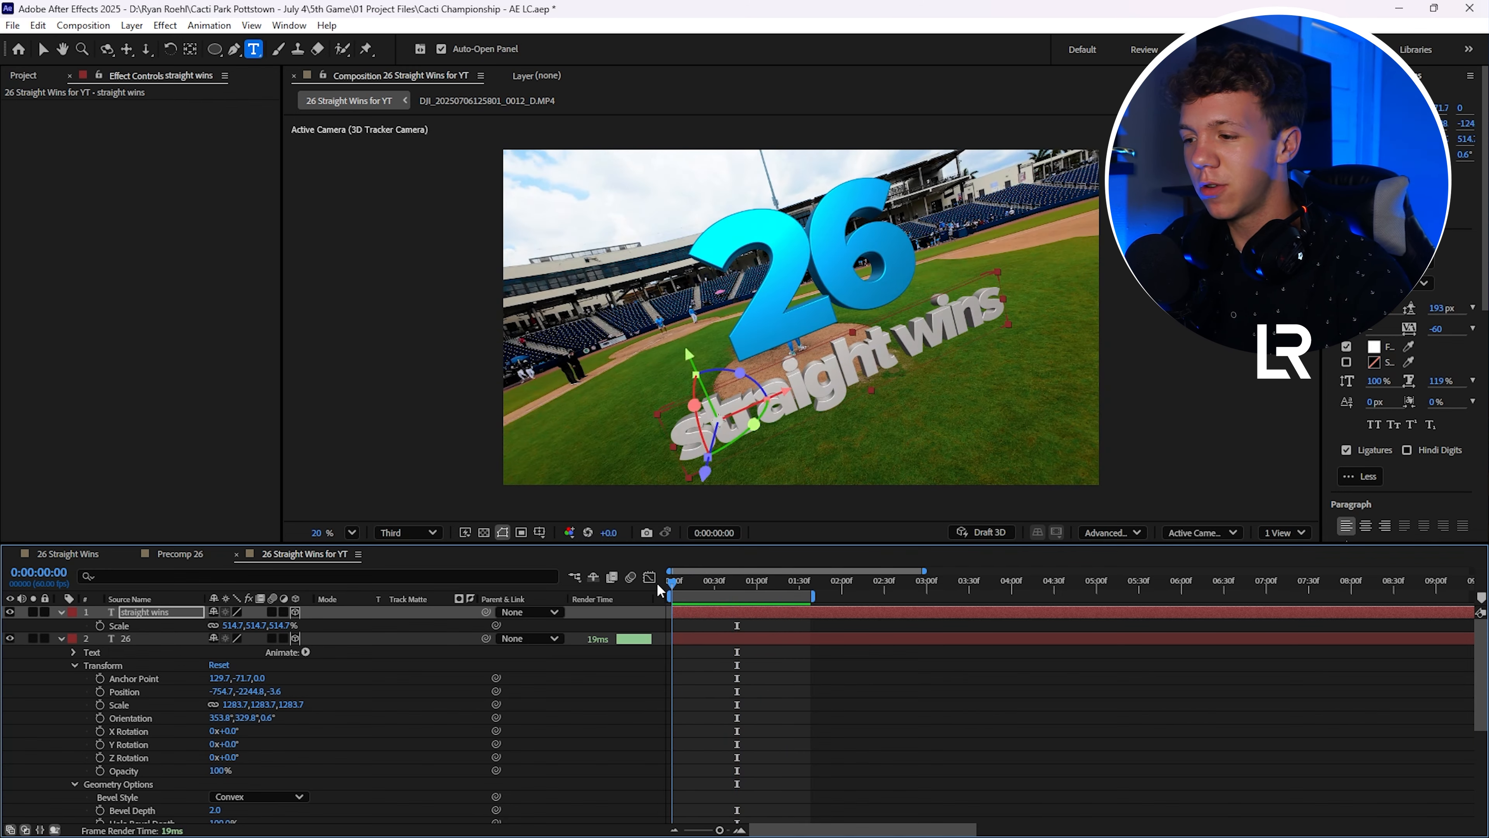
Keyframe the "26" layer's Position, Orientation and X, Y and Z Rotation, and shift those keyframes to about frame 20
left_click(135, 639)
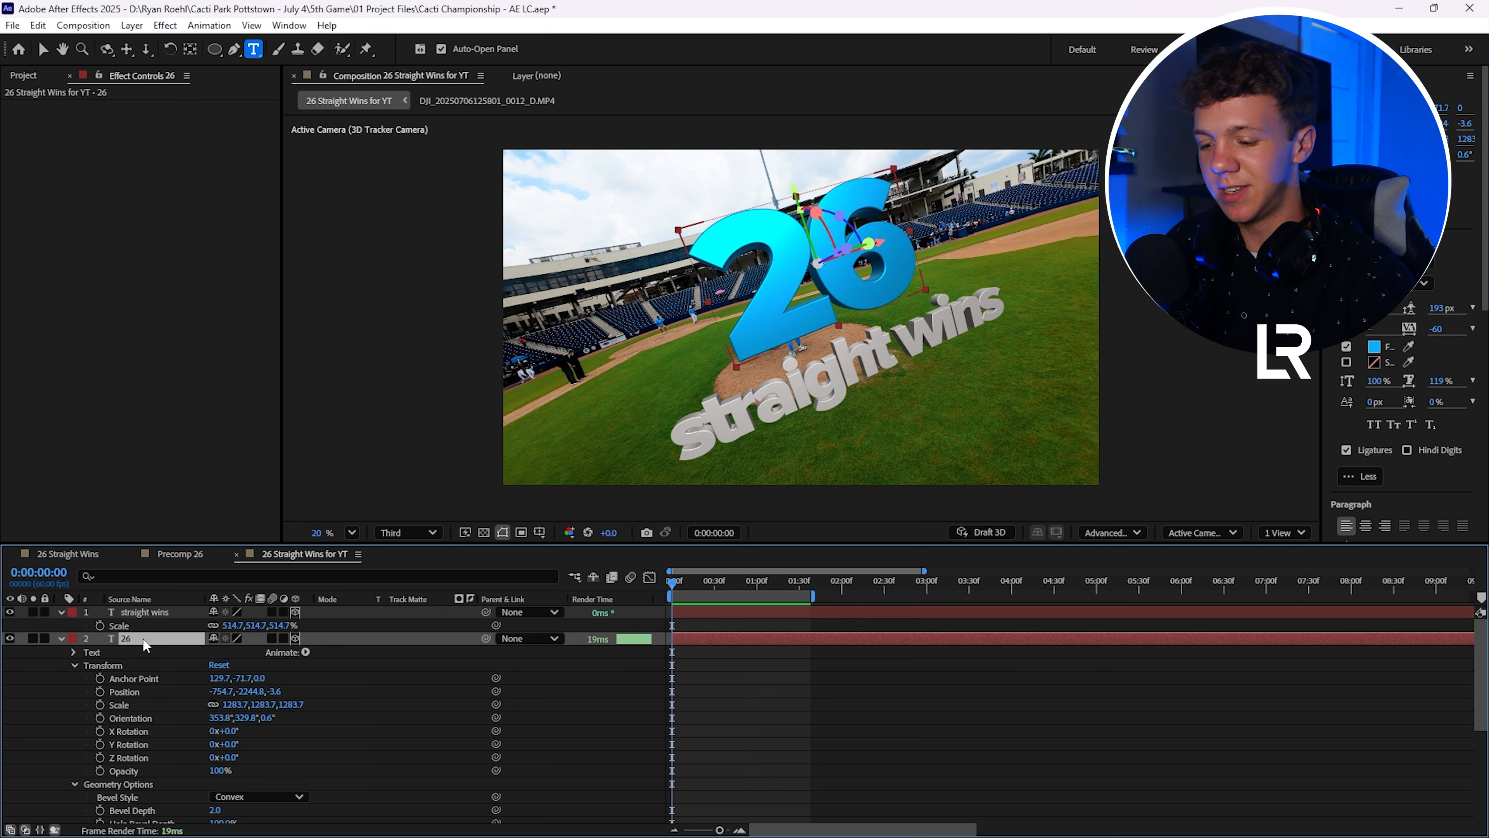
key("p")
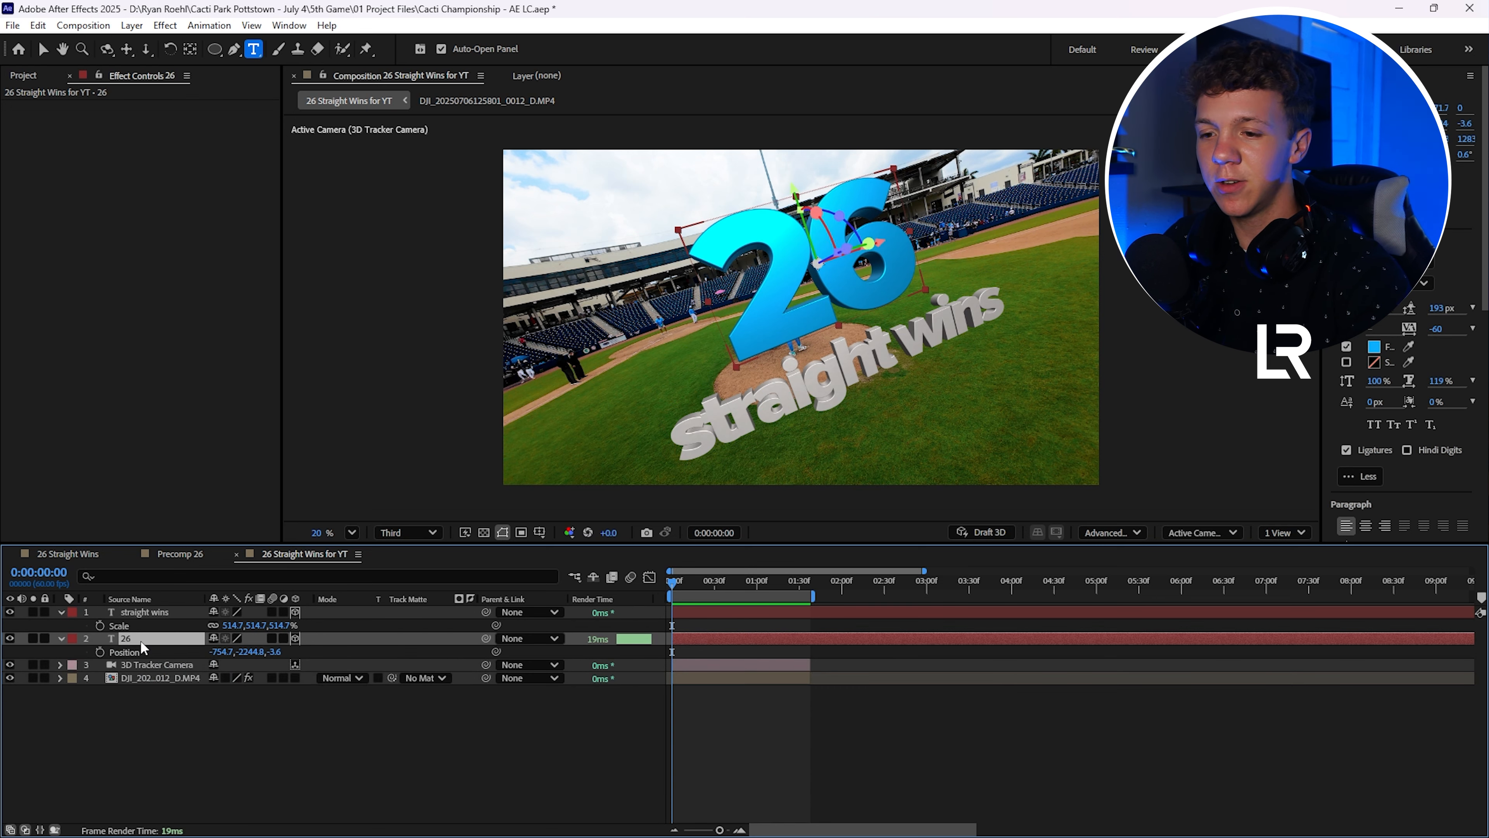
key("shift+r")
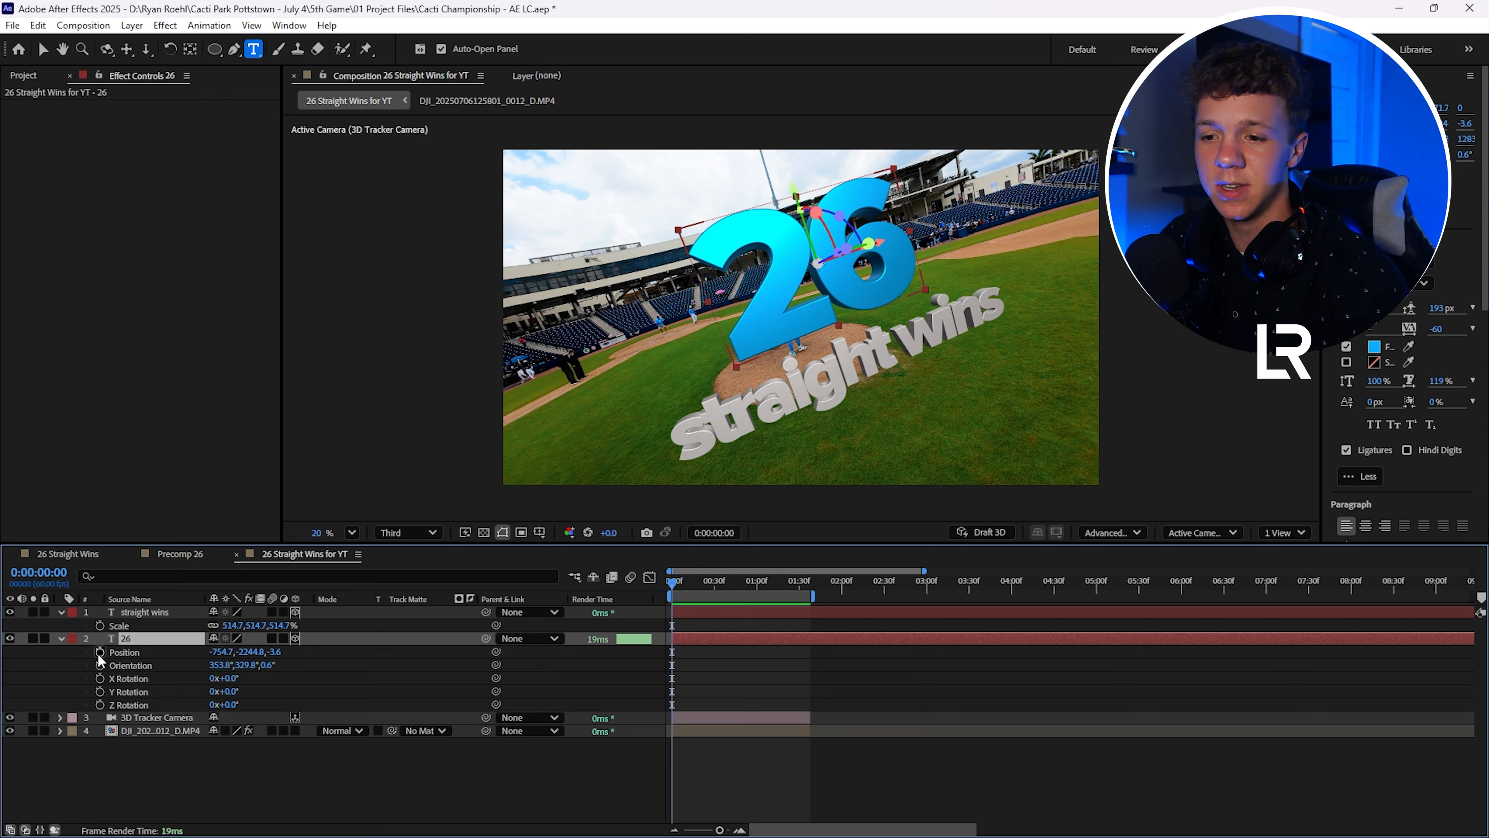
left_click_drag(98, 653, 95, 704)
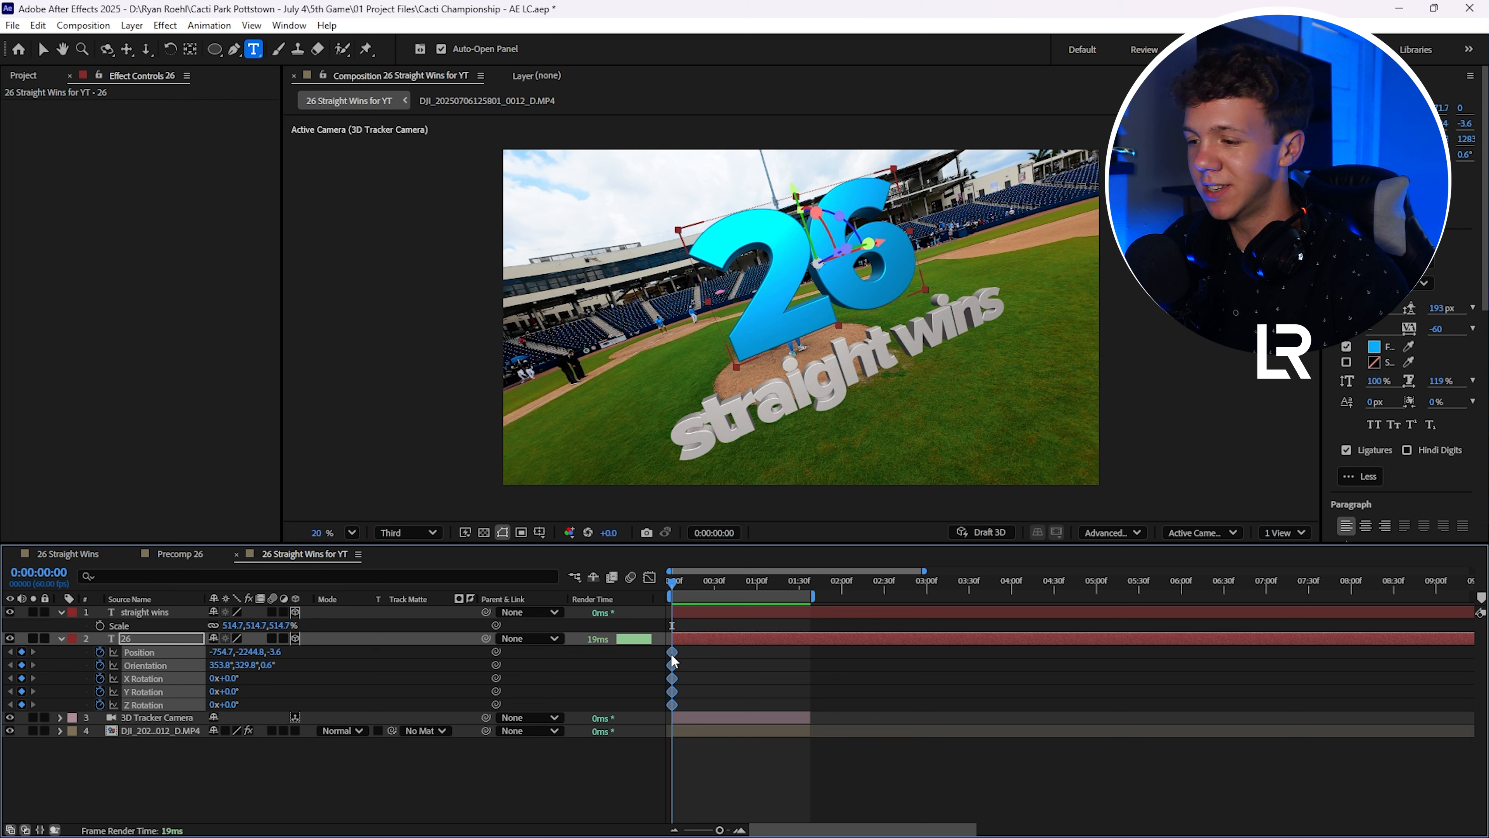
left_click_drag(672, 657, 701, 661)
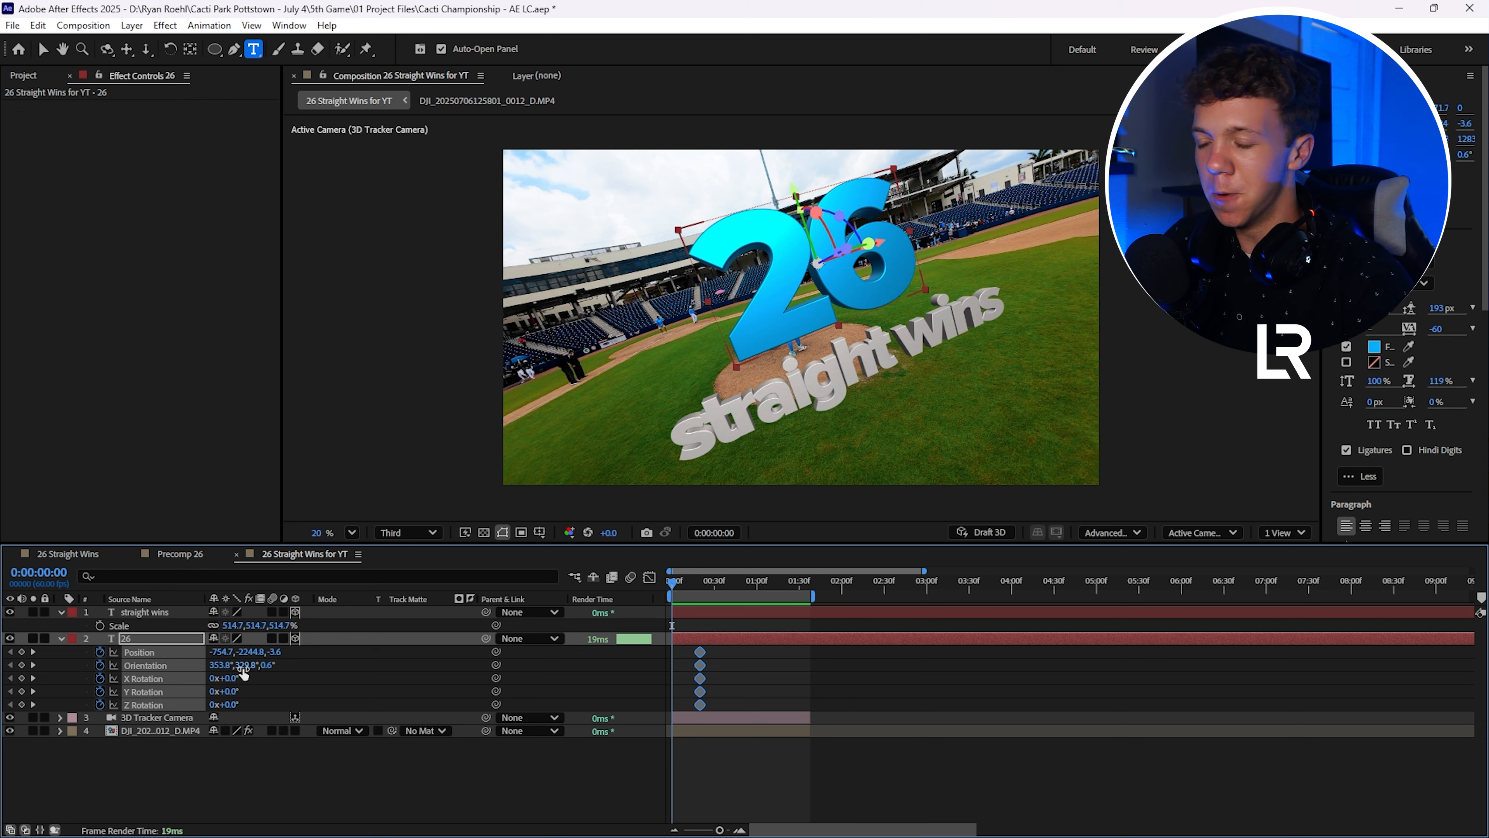
At the first frame, set the "26" text's Y position to -3050.8 and turn its Y orientation, and preview the animation
left_click_drag(248, 654, 162, 640)
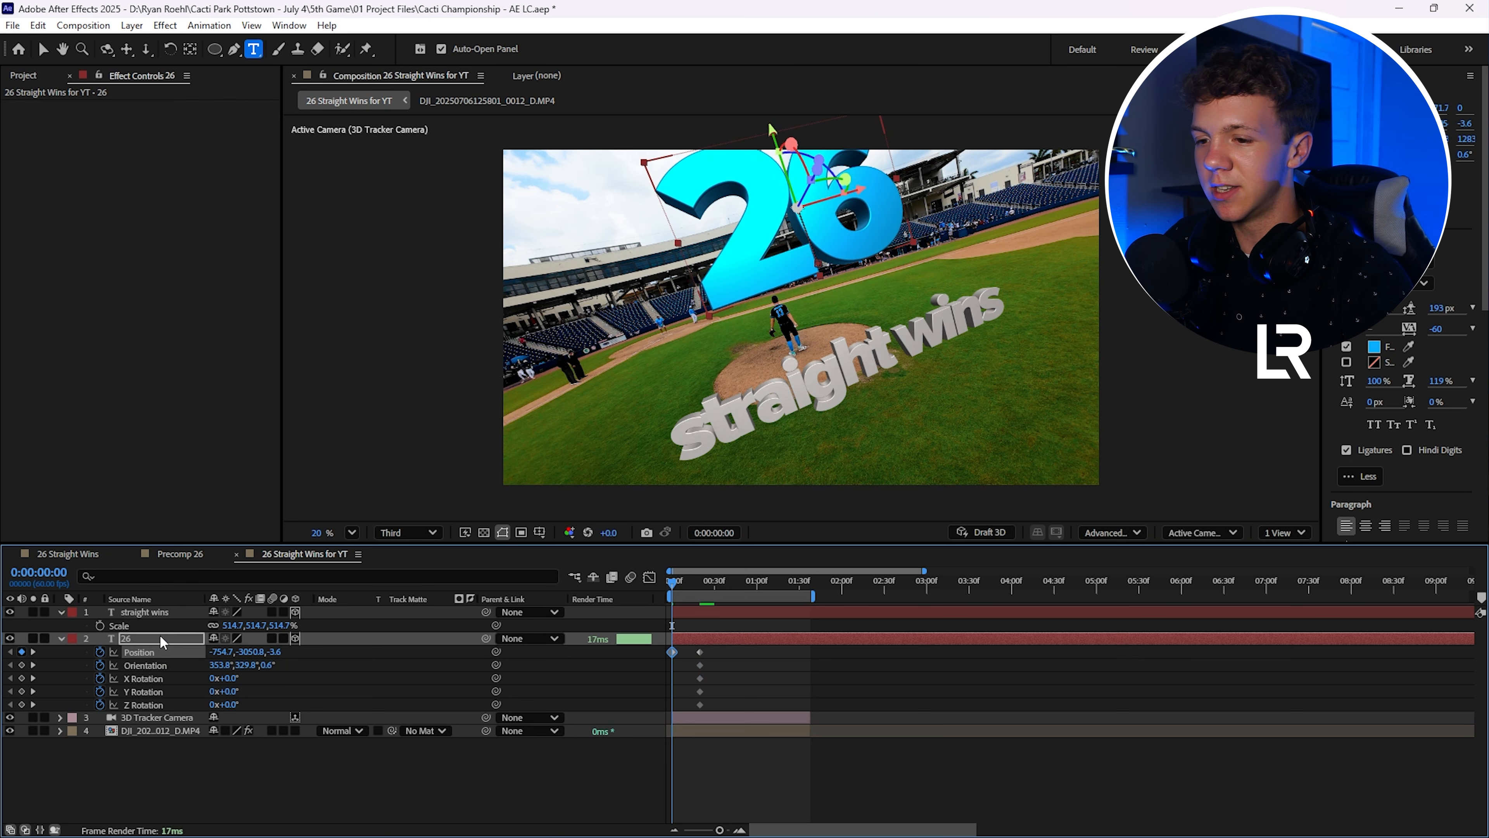
left_click_drag(245, 668, 170, 644)
key("space")
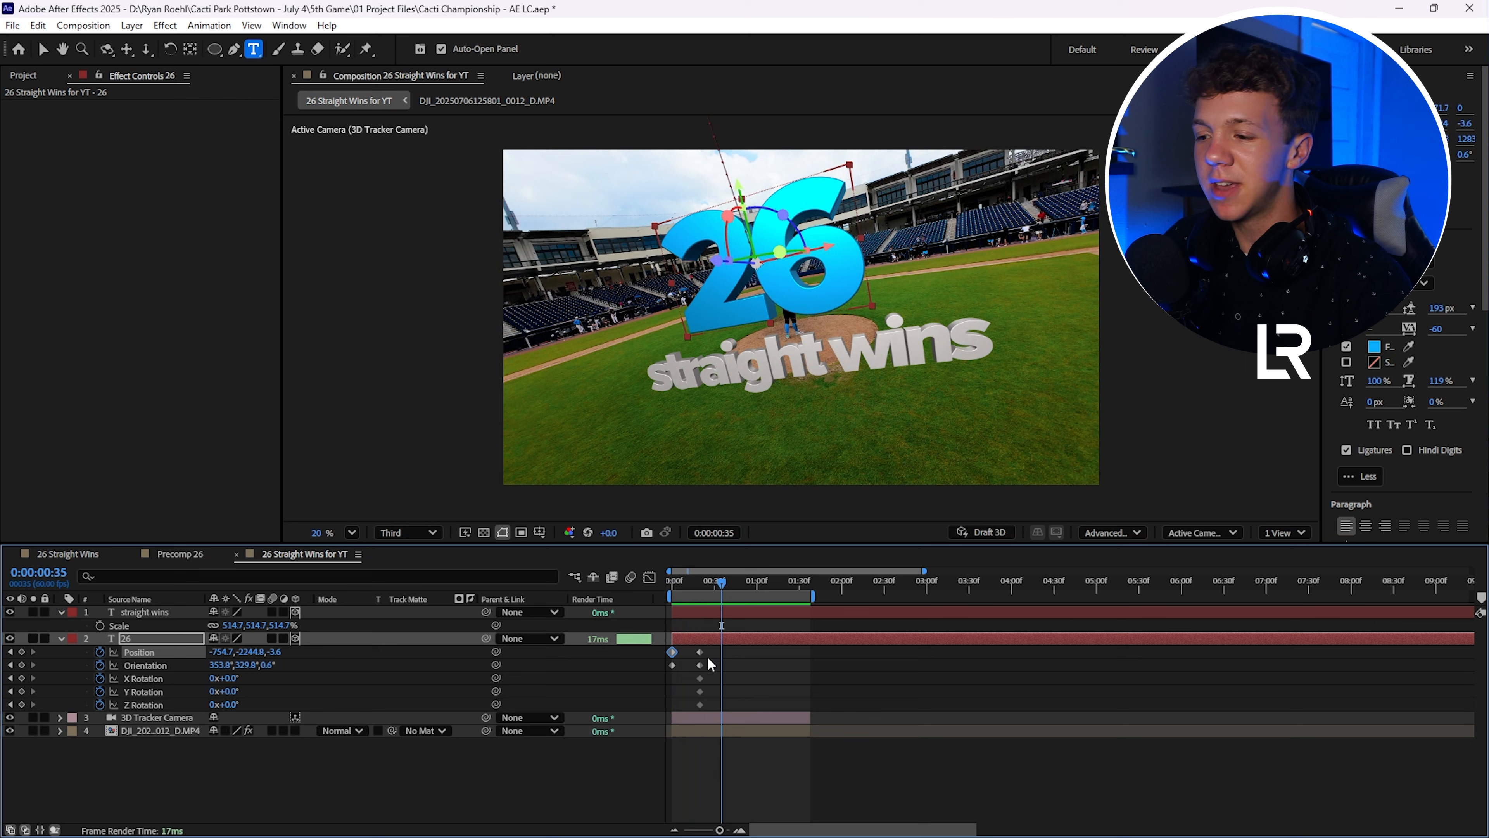
Apply Easy Ease to all of the "26" layer's position, orientation and rotation keyframes
left_click_drag(727, 645, 657, 714)
key("F9")
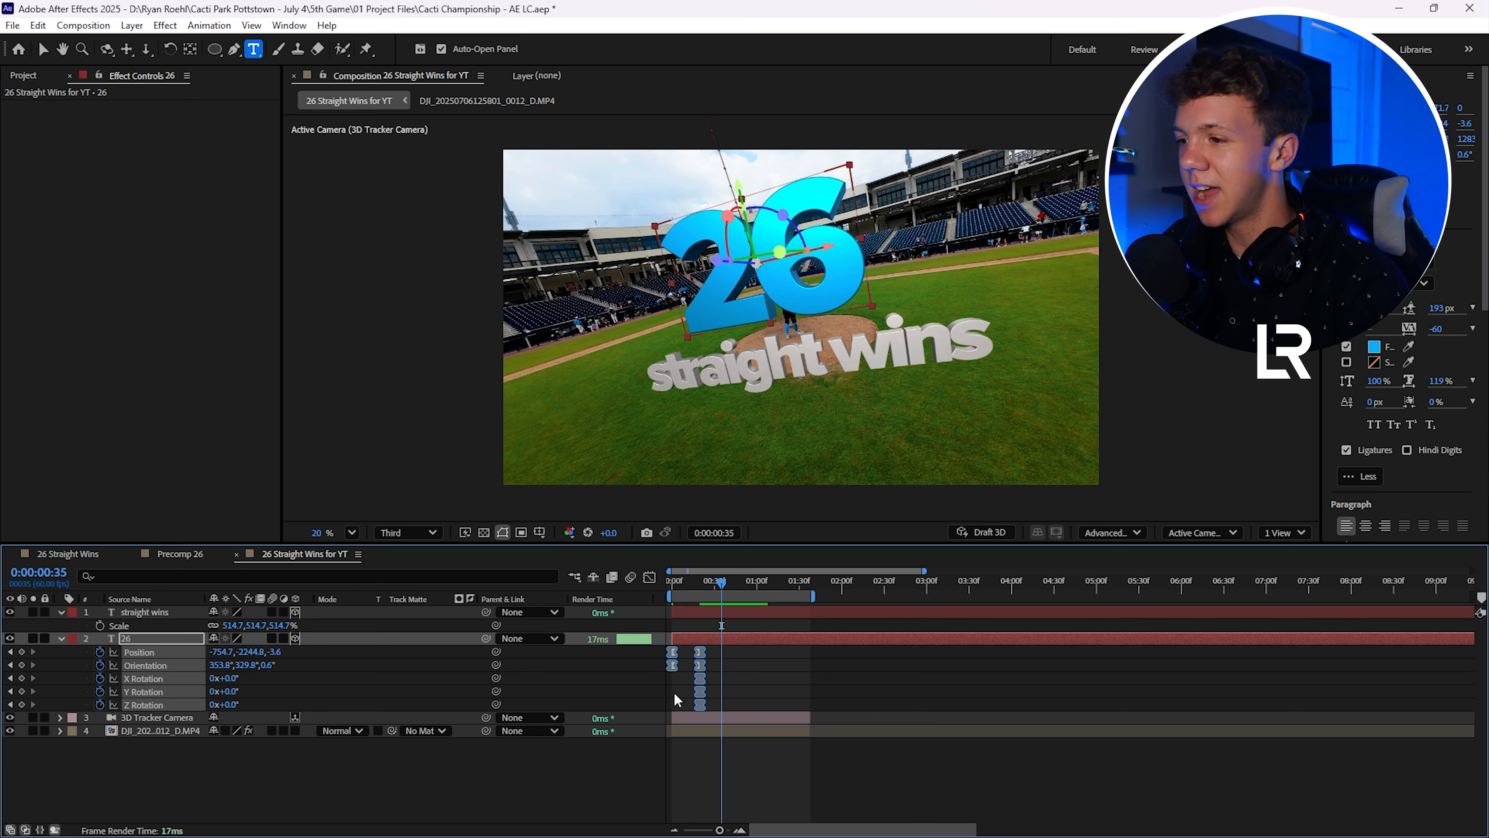
Move the "26" layer's ending position, orientation and rotation keyframes to about frame 44 and preview the slower drop from the first frame
left_click(794, 691)
key("space")
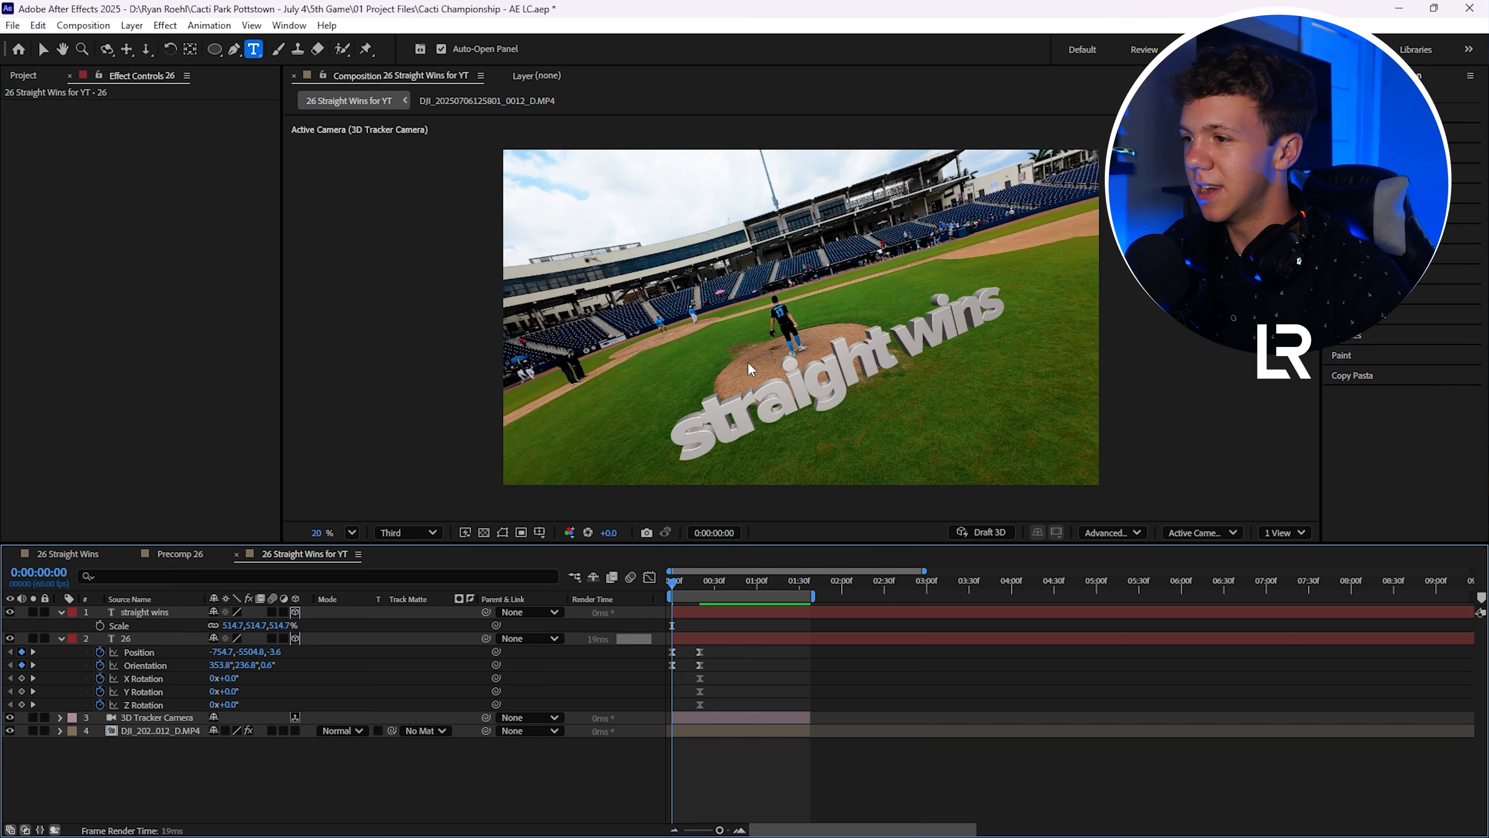
mouse_move(726, 645)
left_mouse_down()
mouse_move(692, 710)
mouse_move(718, 651)
left_mouse_up()
left_click_drag(692, 583, 644, 587)
key("space")
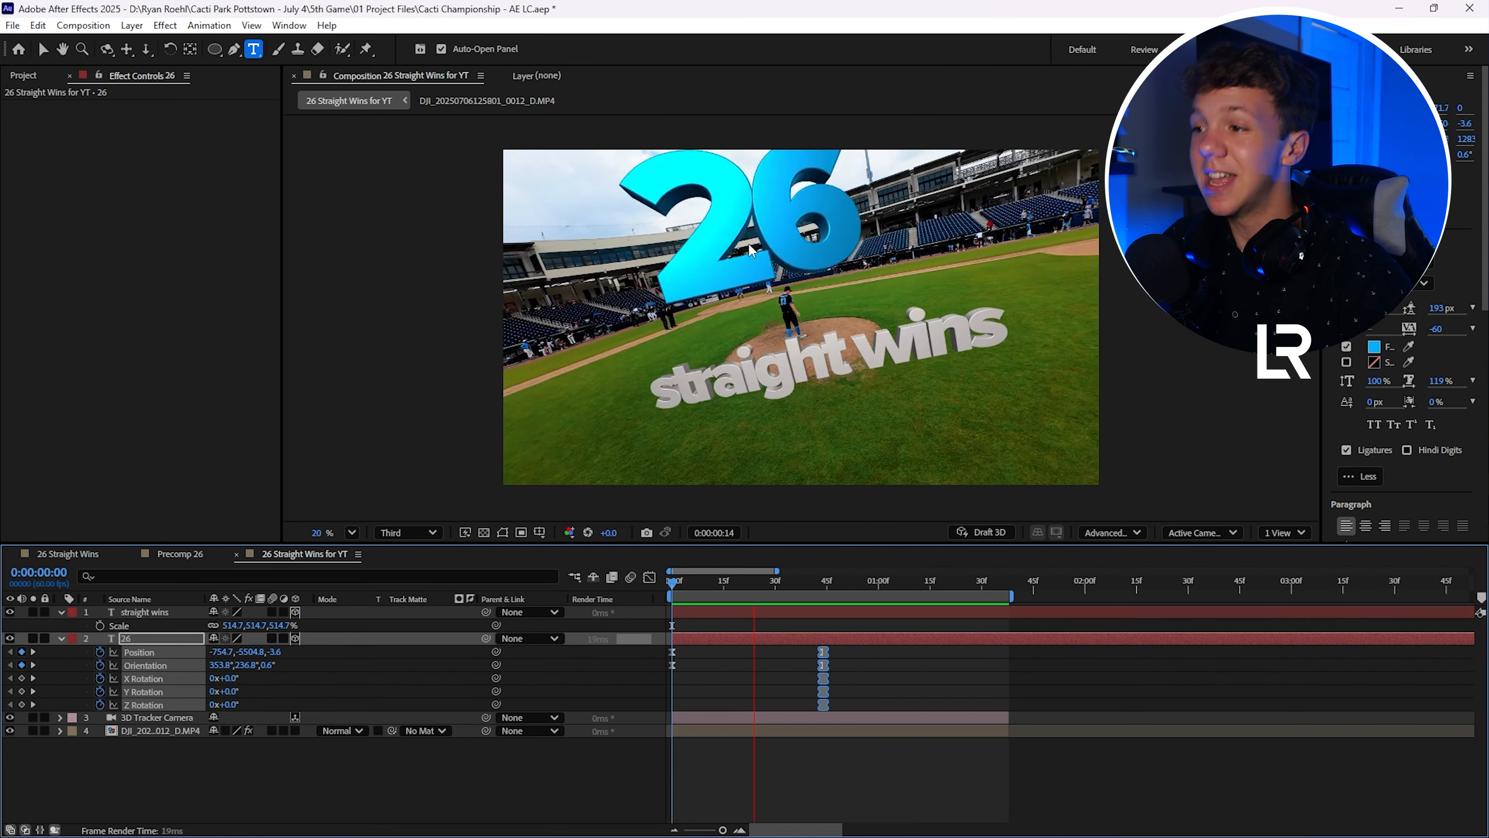
key("Home")
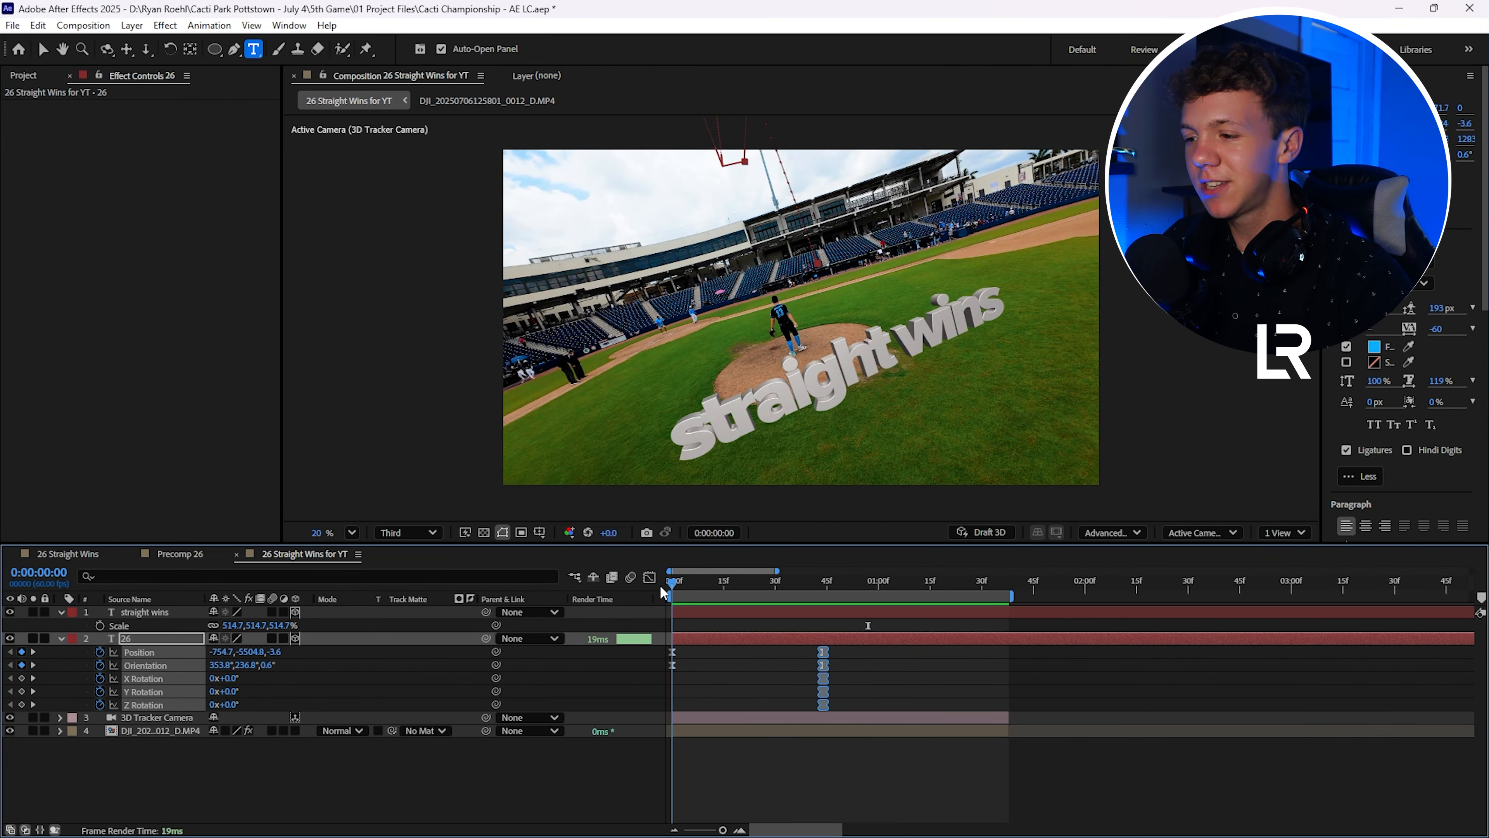
Search the effects and presets for "3D" and apply the random by-word 3D text preset to the "straight wins" layer at the first frame
scroll(1431, 482, "down", 5)
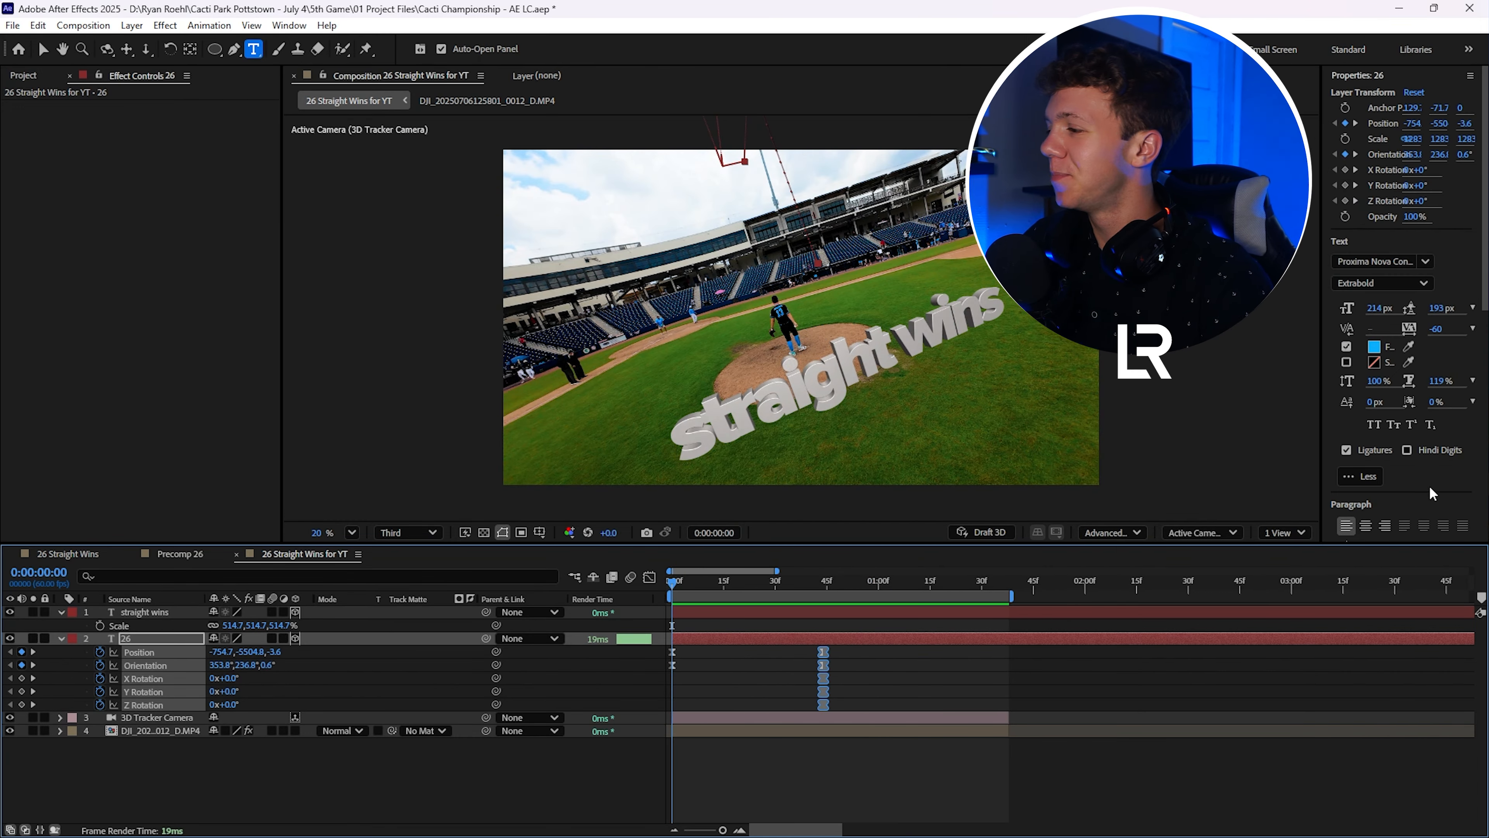
scroll(1389, 489, "down", 3)
left_click(1364, 451)
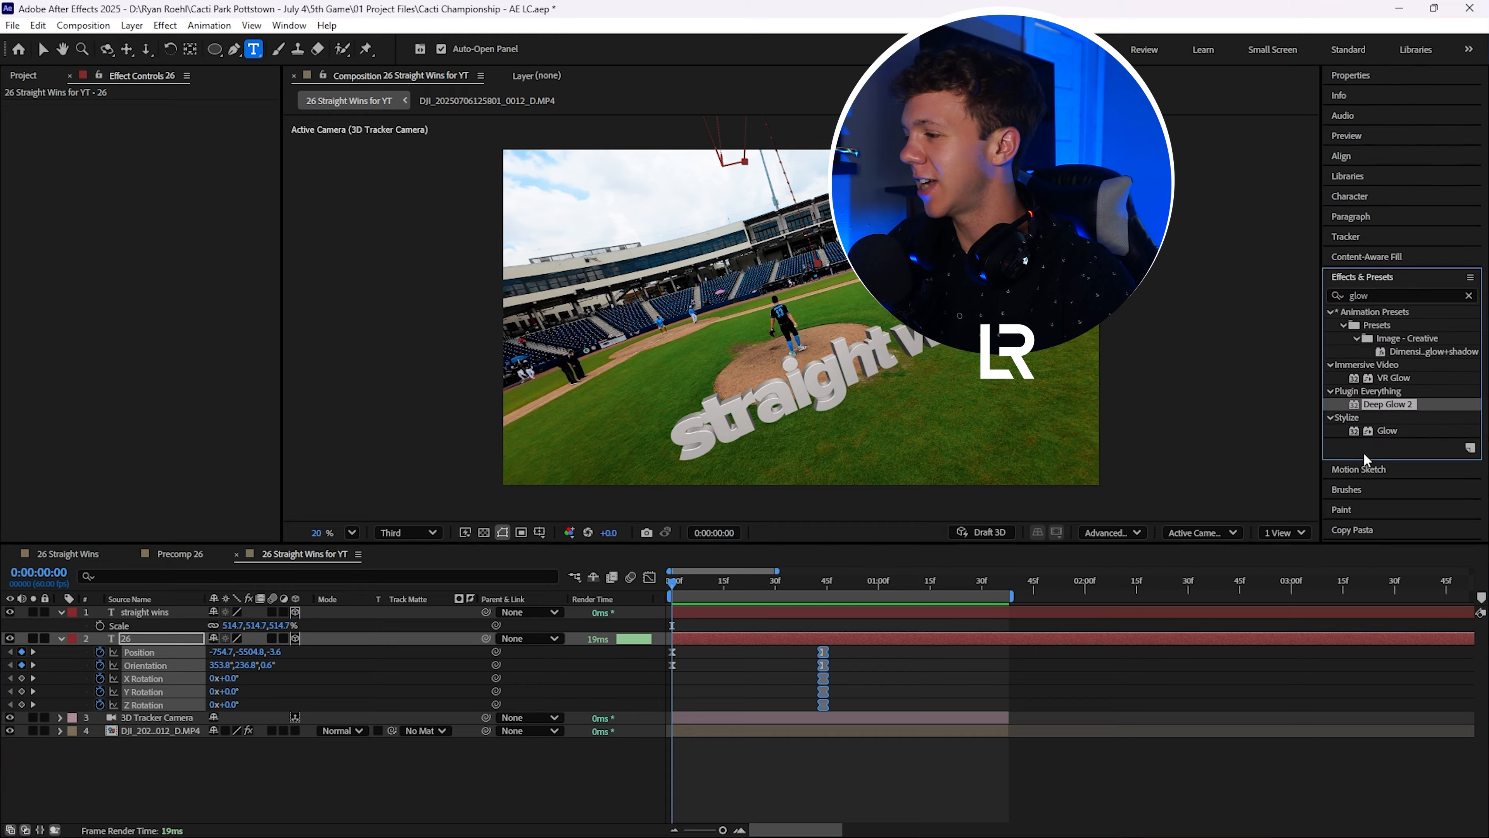
left_click(1369, 294)
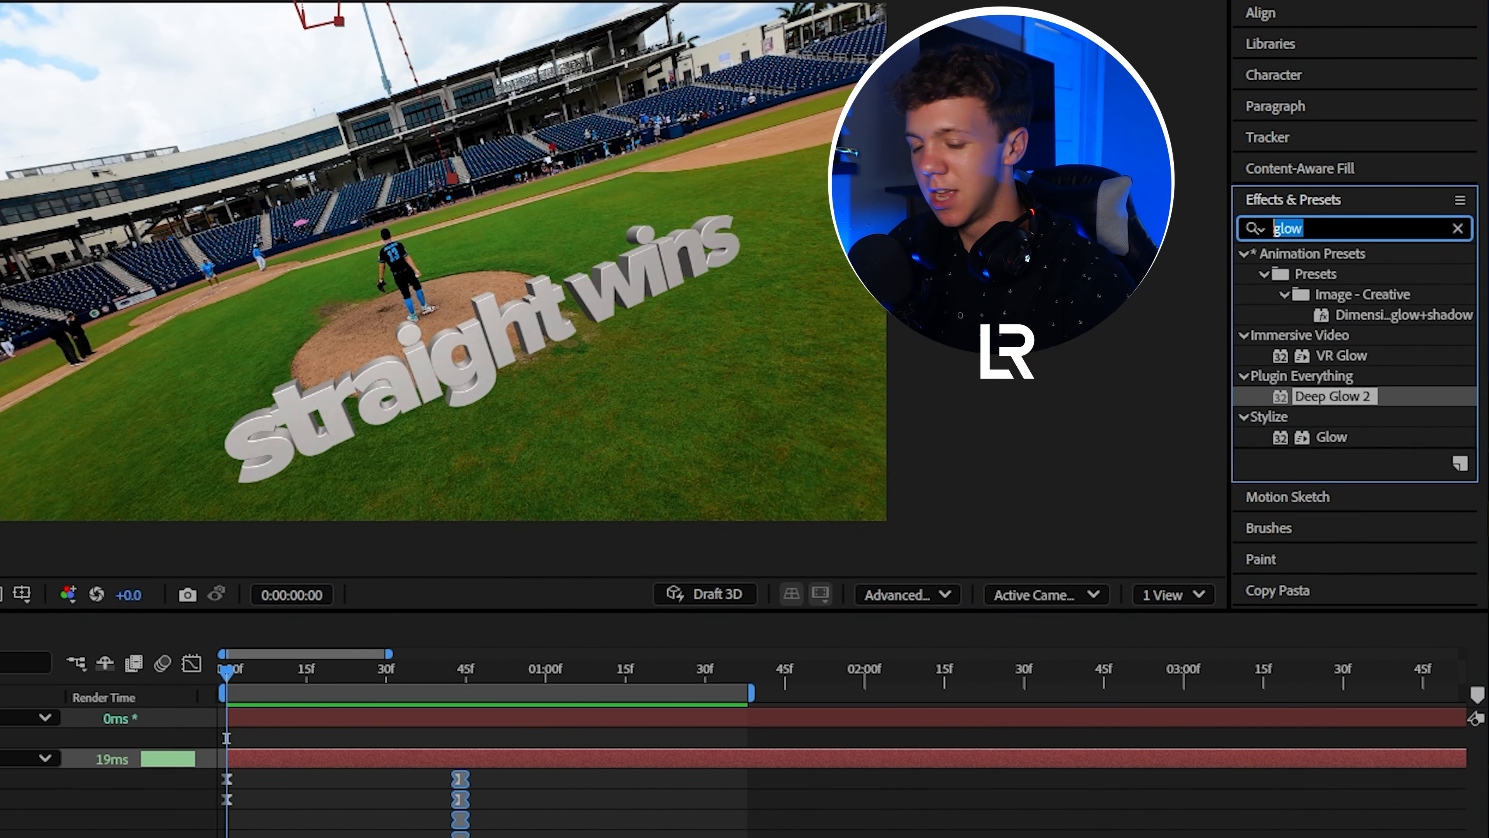
type("3D")
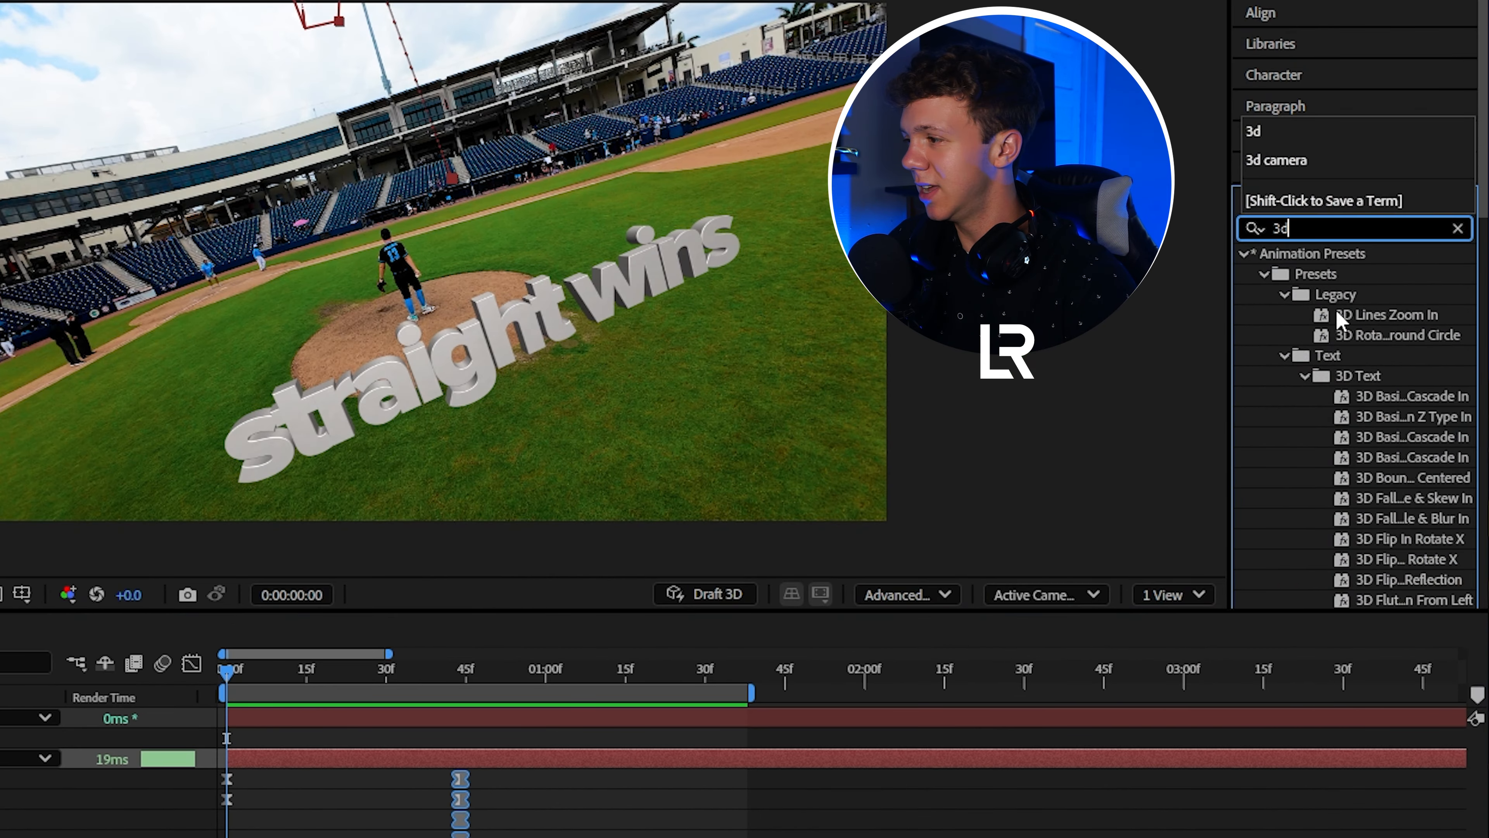
scroll(1386, 466, "down", 5)
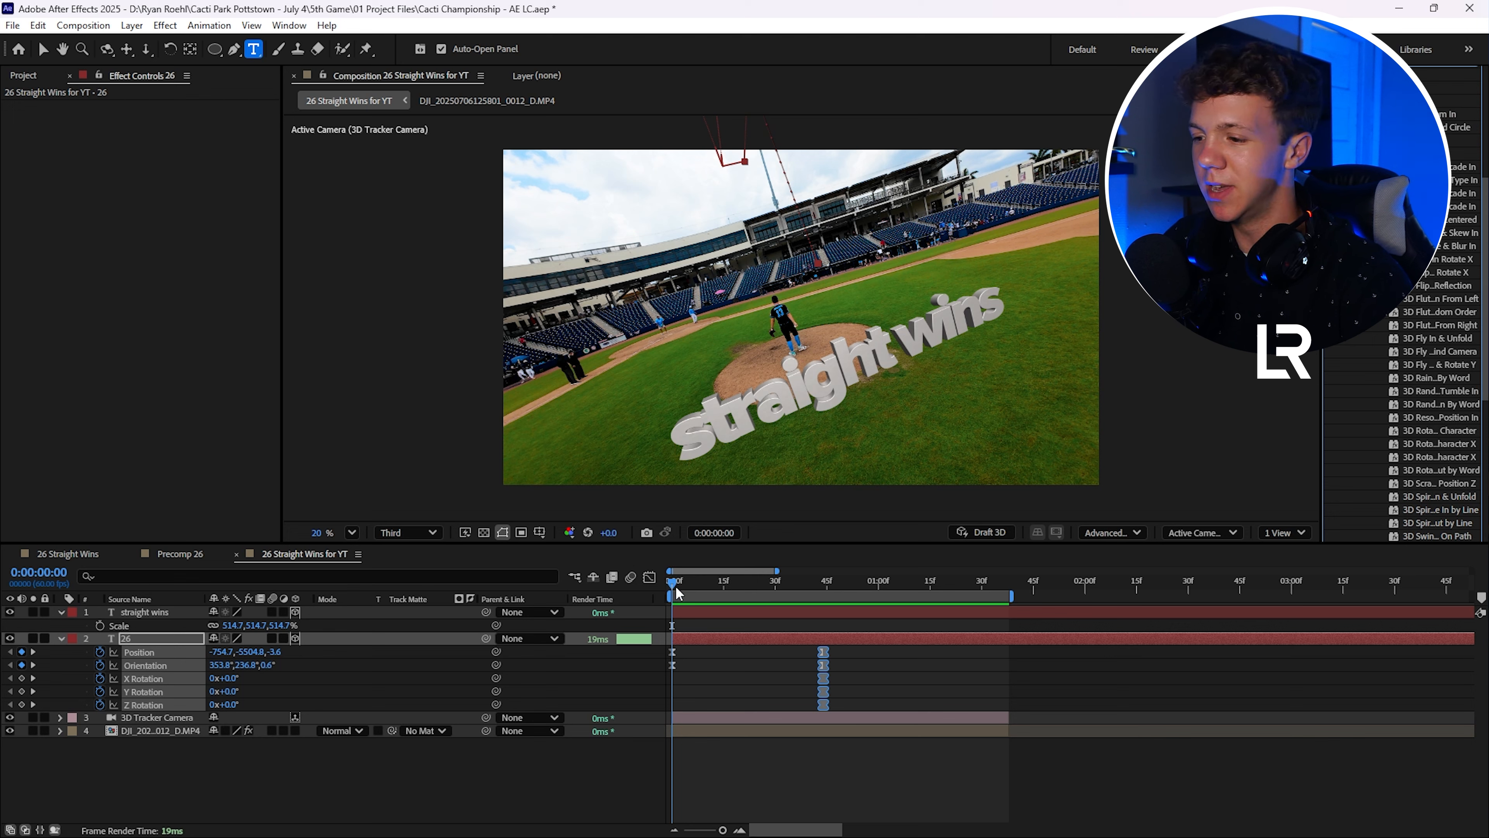
key("space")
key("space")
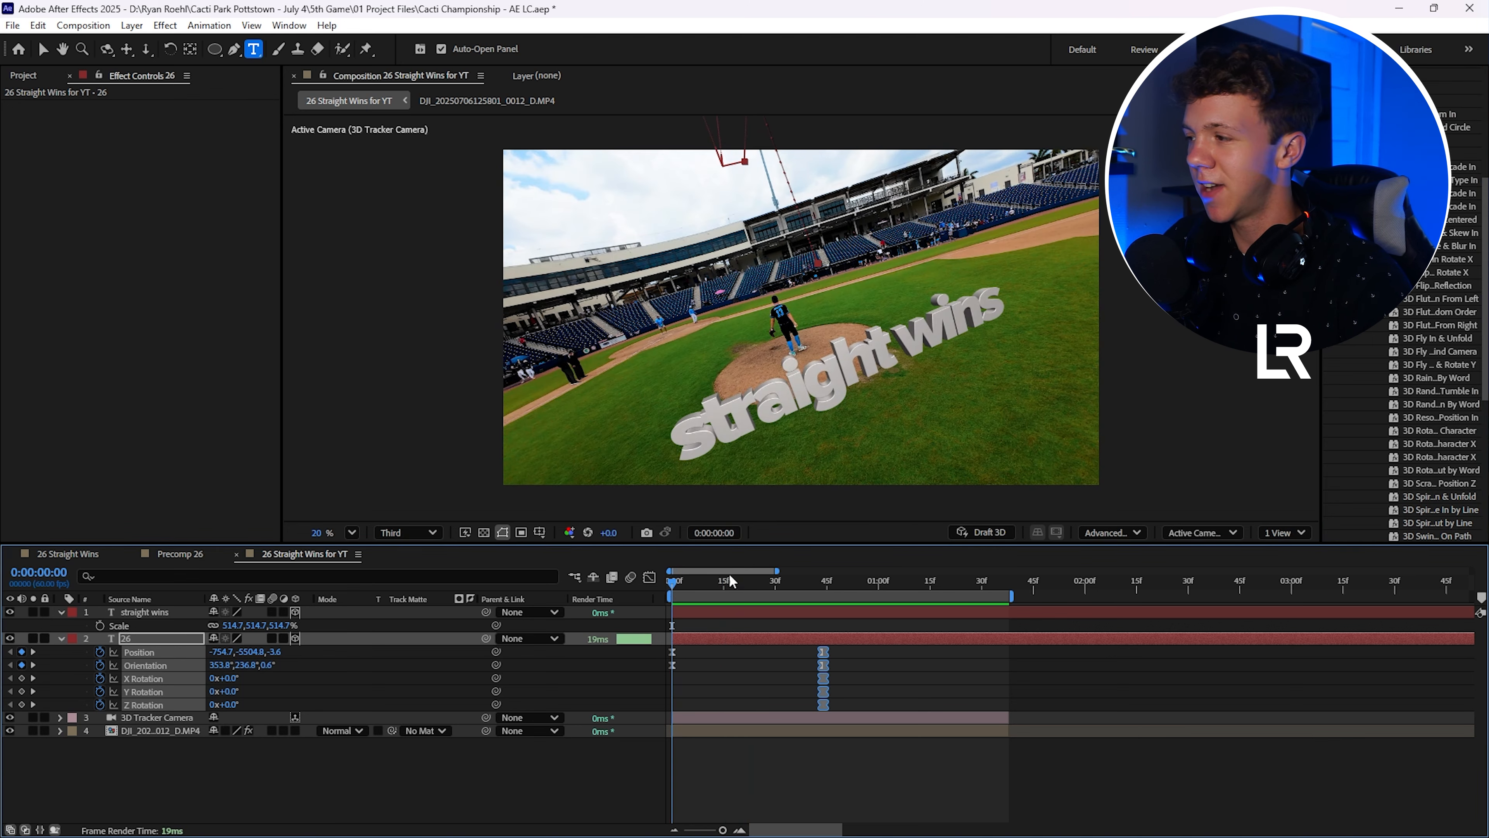
left_click_drag(1429, 402, 694, 613)
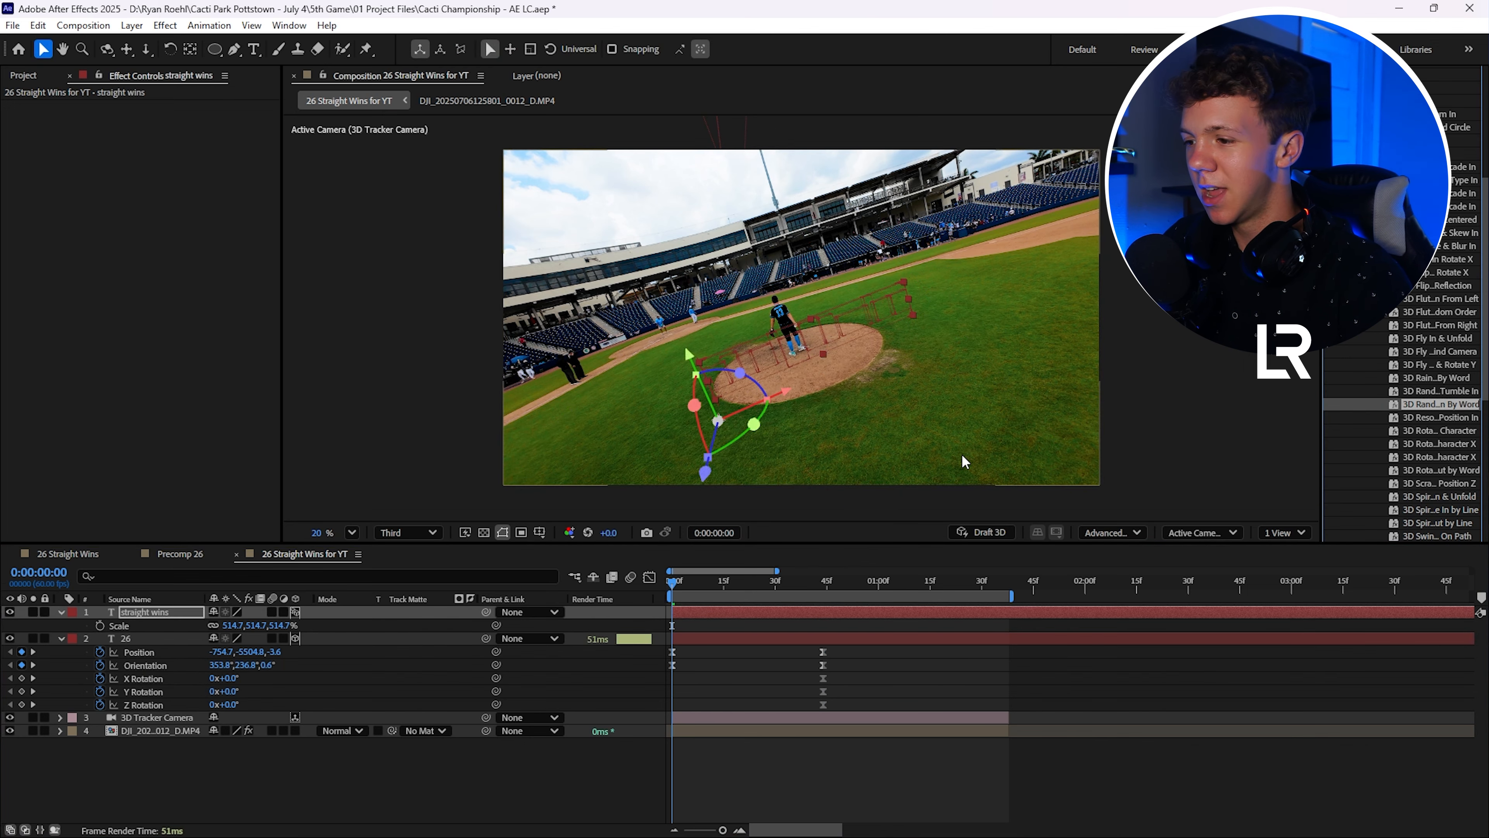
Play and scrub through the "straight wins" text animation, and return to the first frame
key("space")
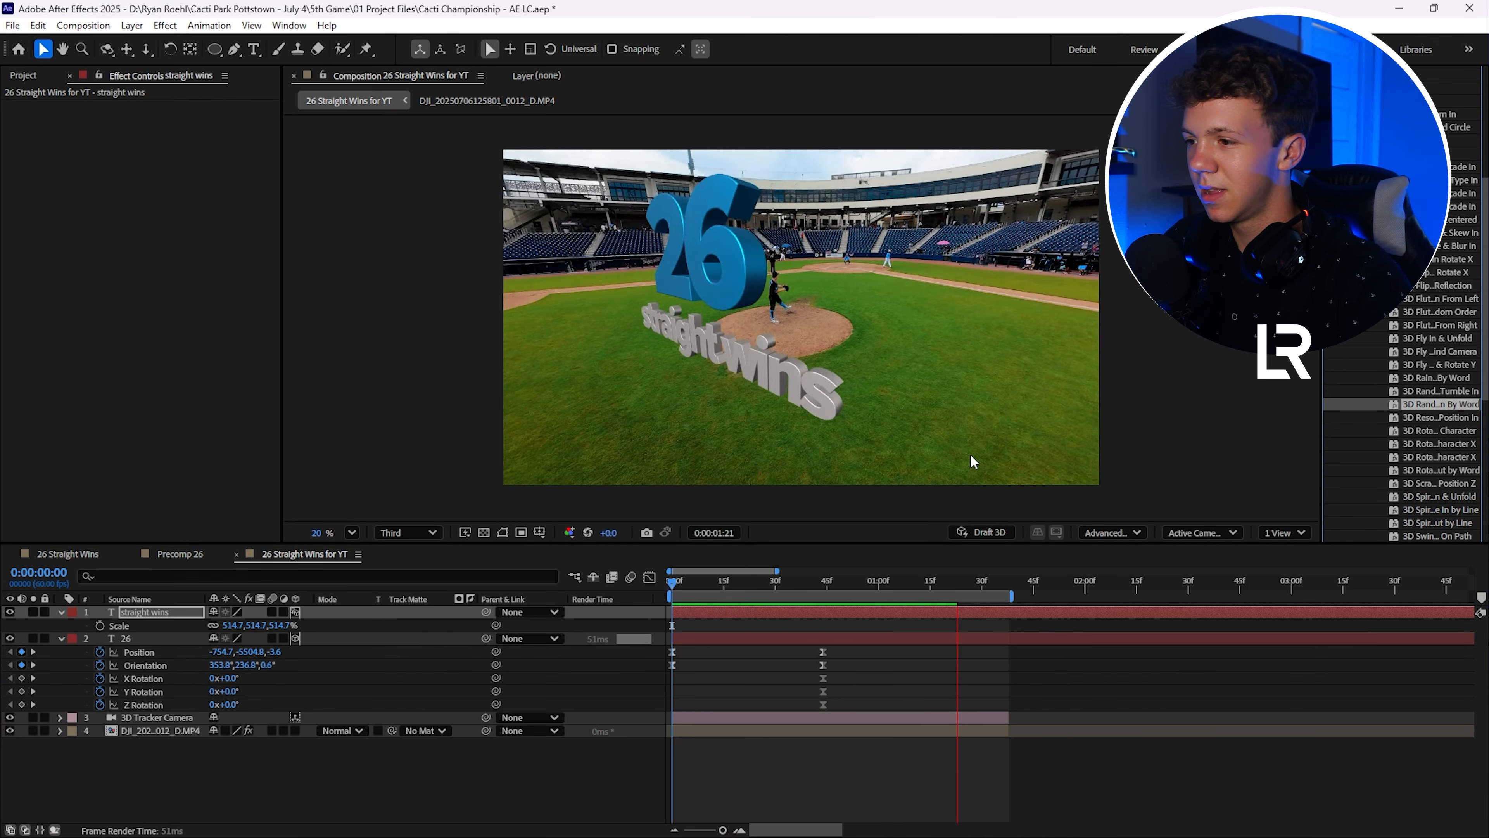
left_click(727, 583)
left_click_drag(745, 587, 938, 580)
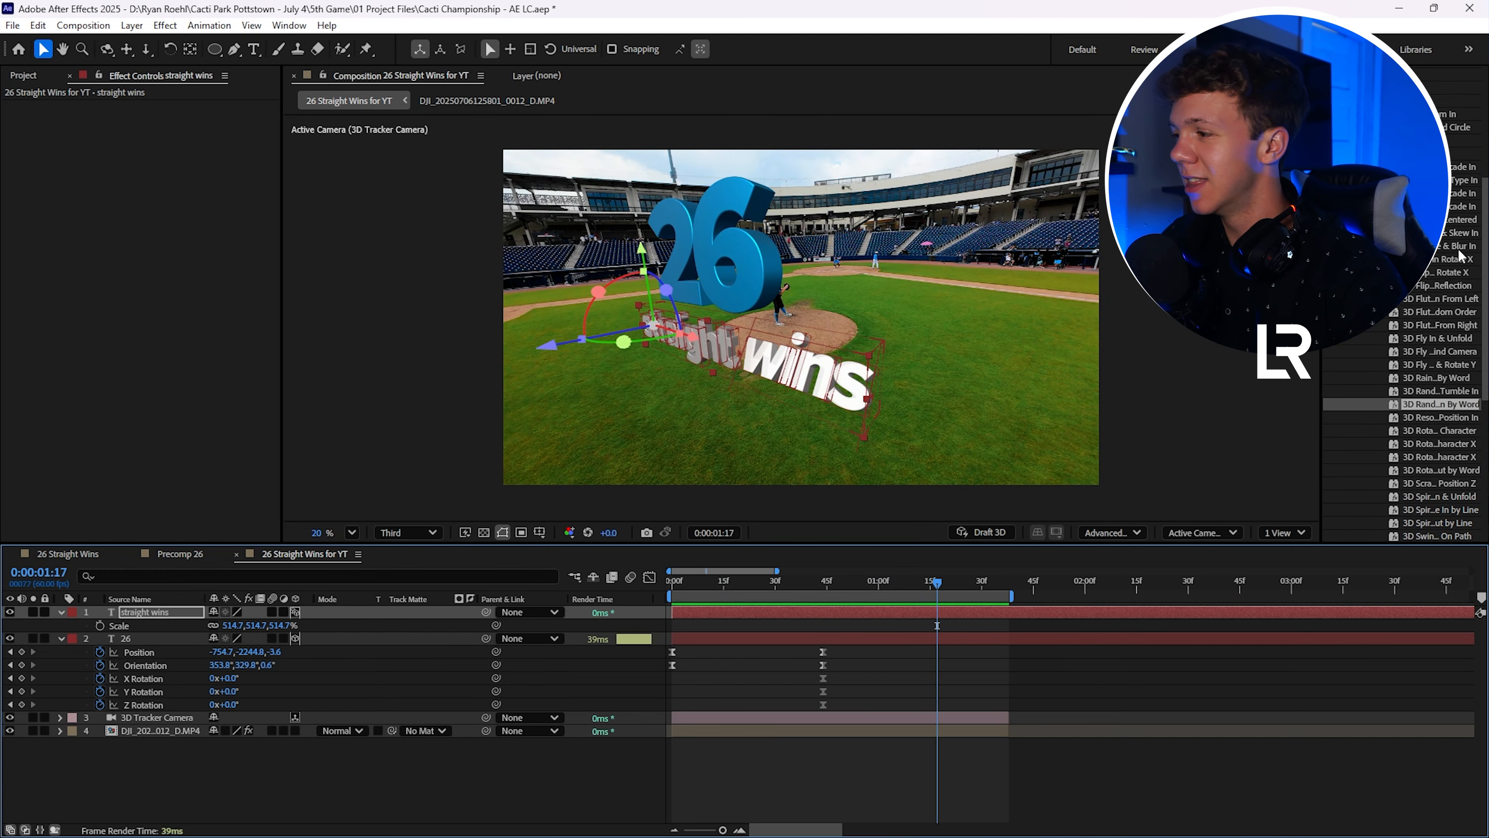
key("Home")
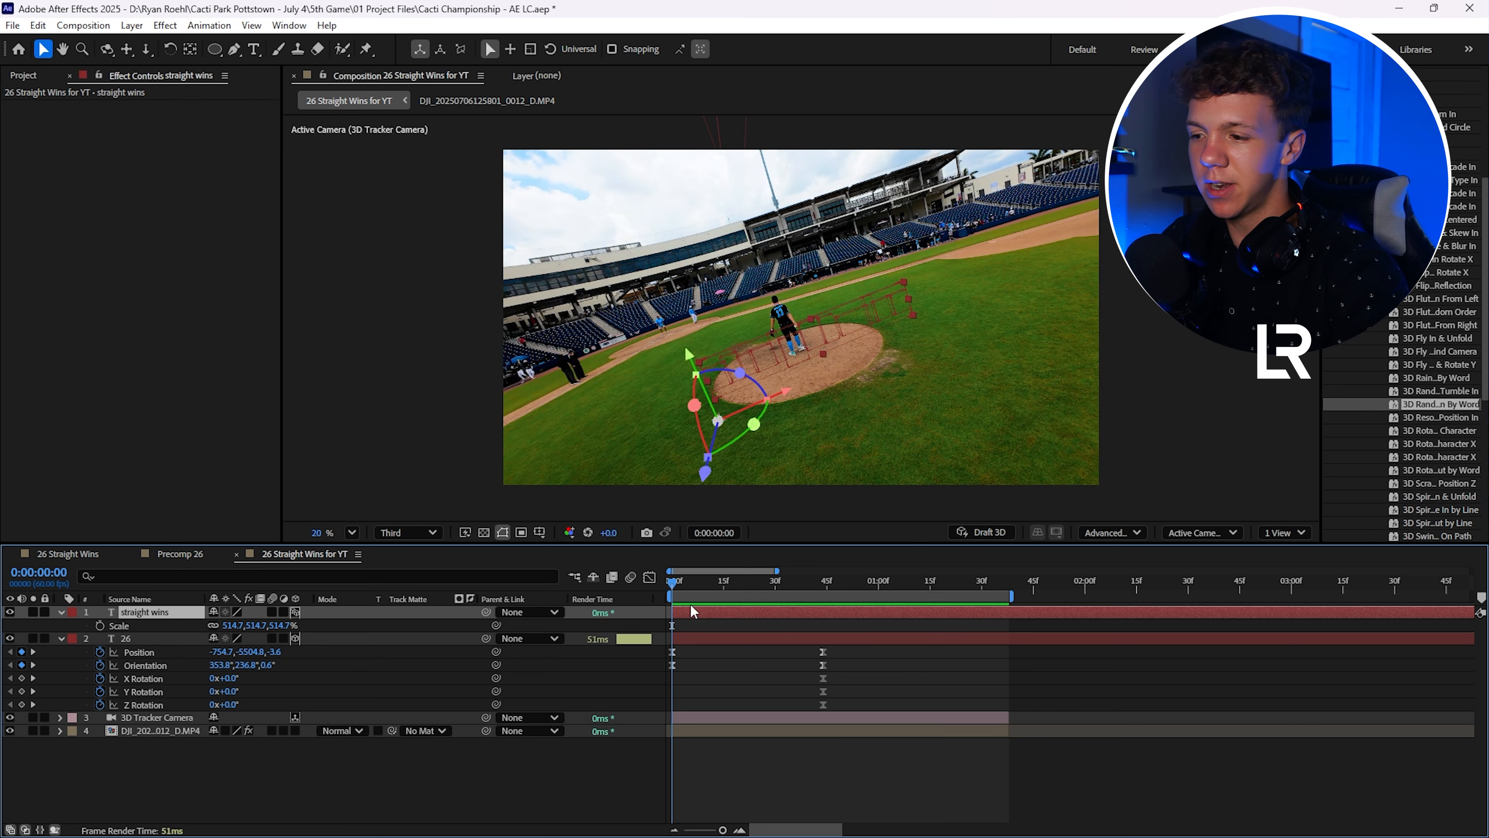
Reveal the "straight wins" layer's keyframes, move the ending Range Selector Offset keyframe to about frame 29, and preview the text animation
key("u")
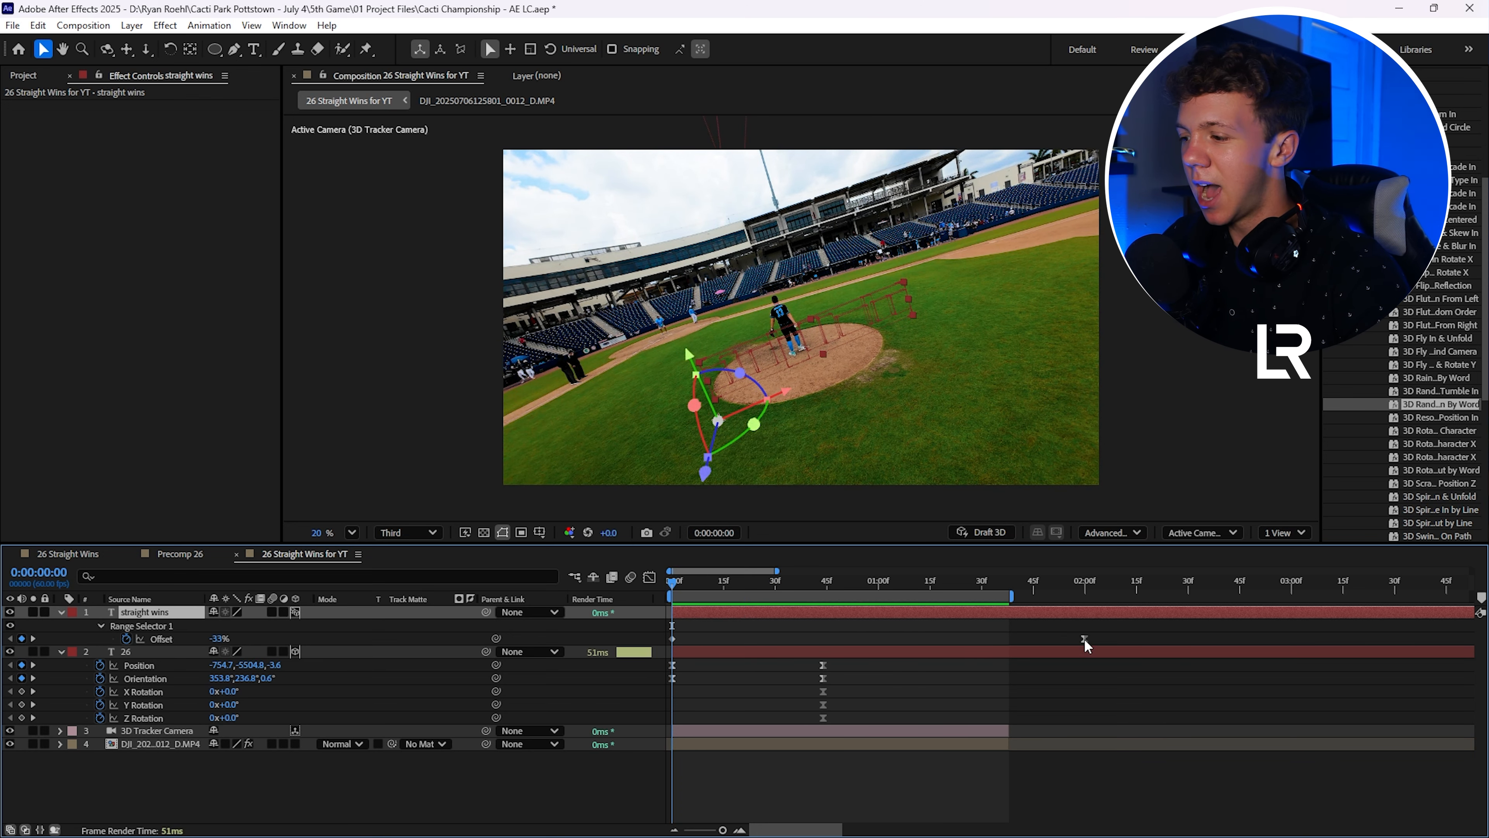
left_click_drag(1089, 640, 1037, 639)
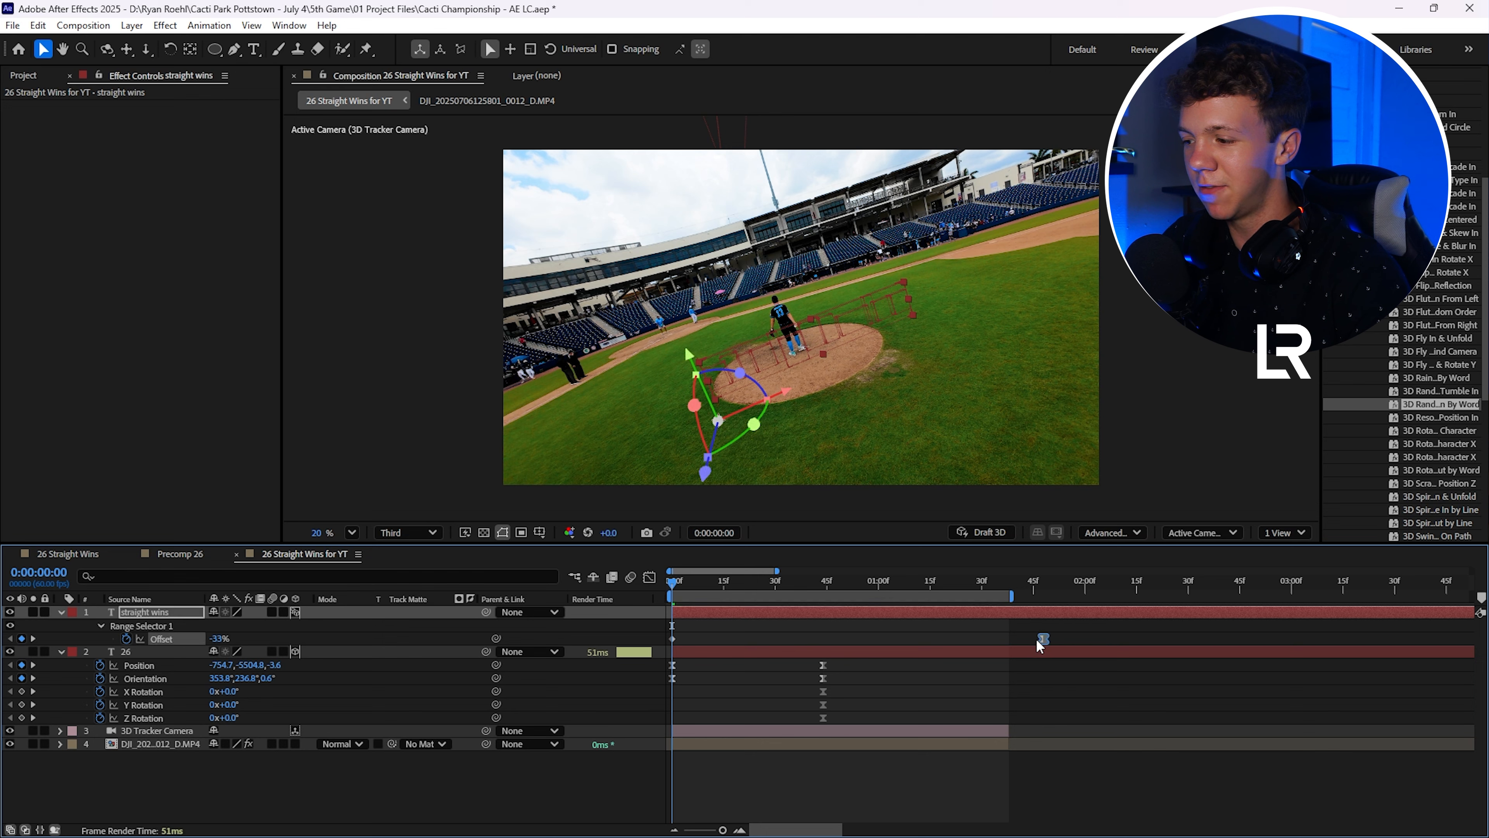
left_click_drag(812, 640, 772, 640)
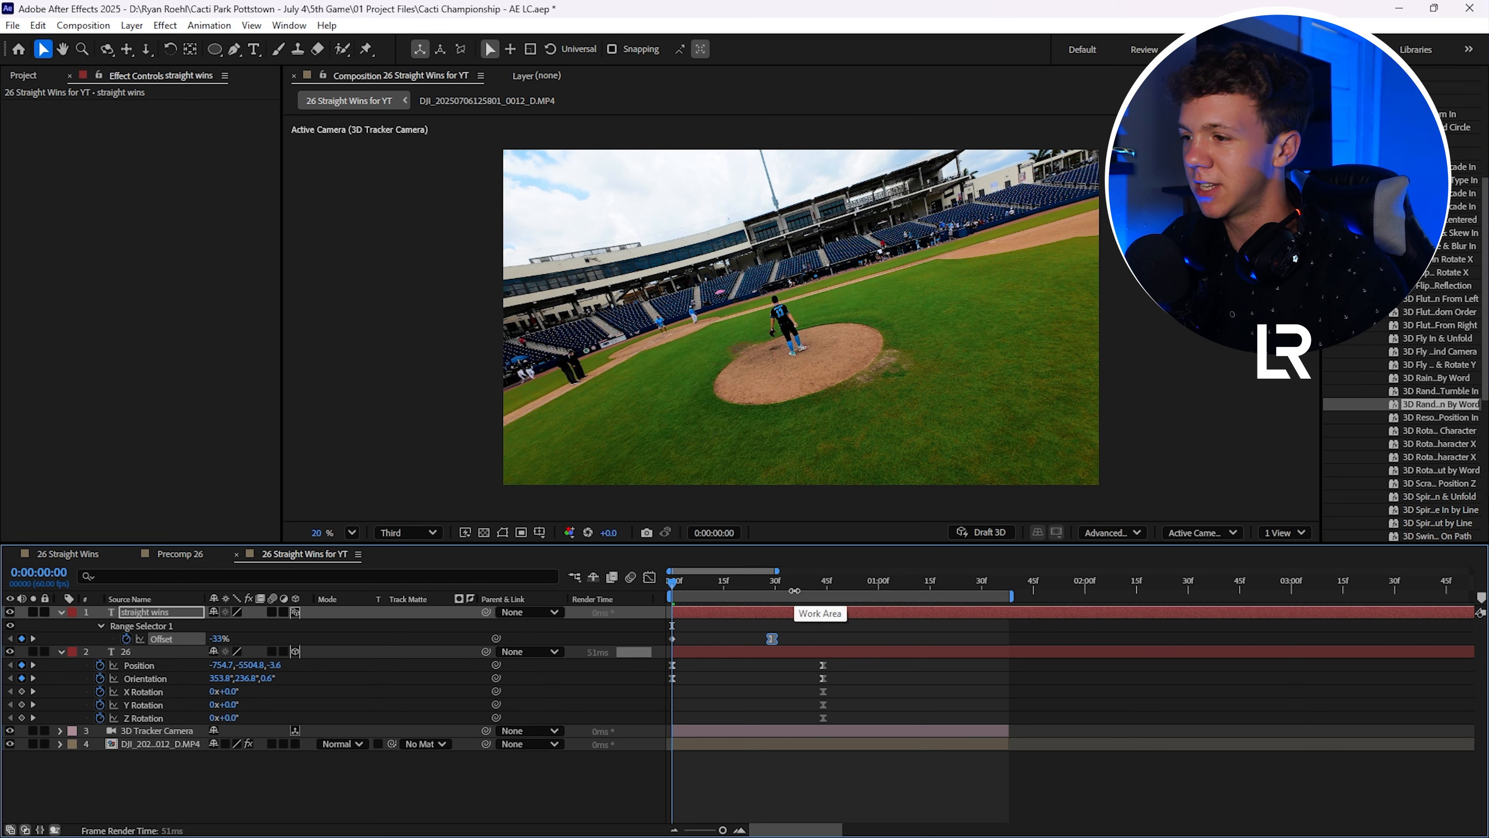
key("space")
left_click(826, 641)
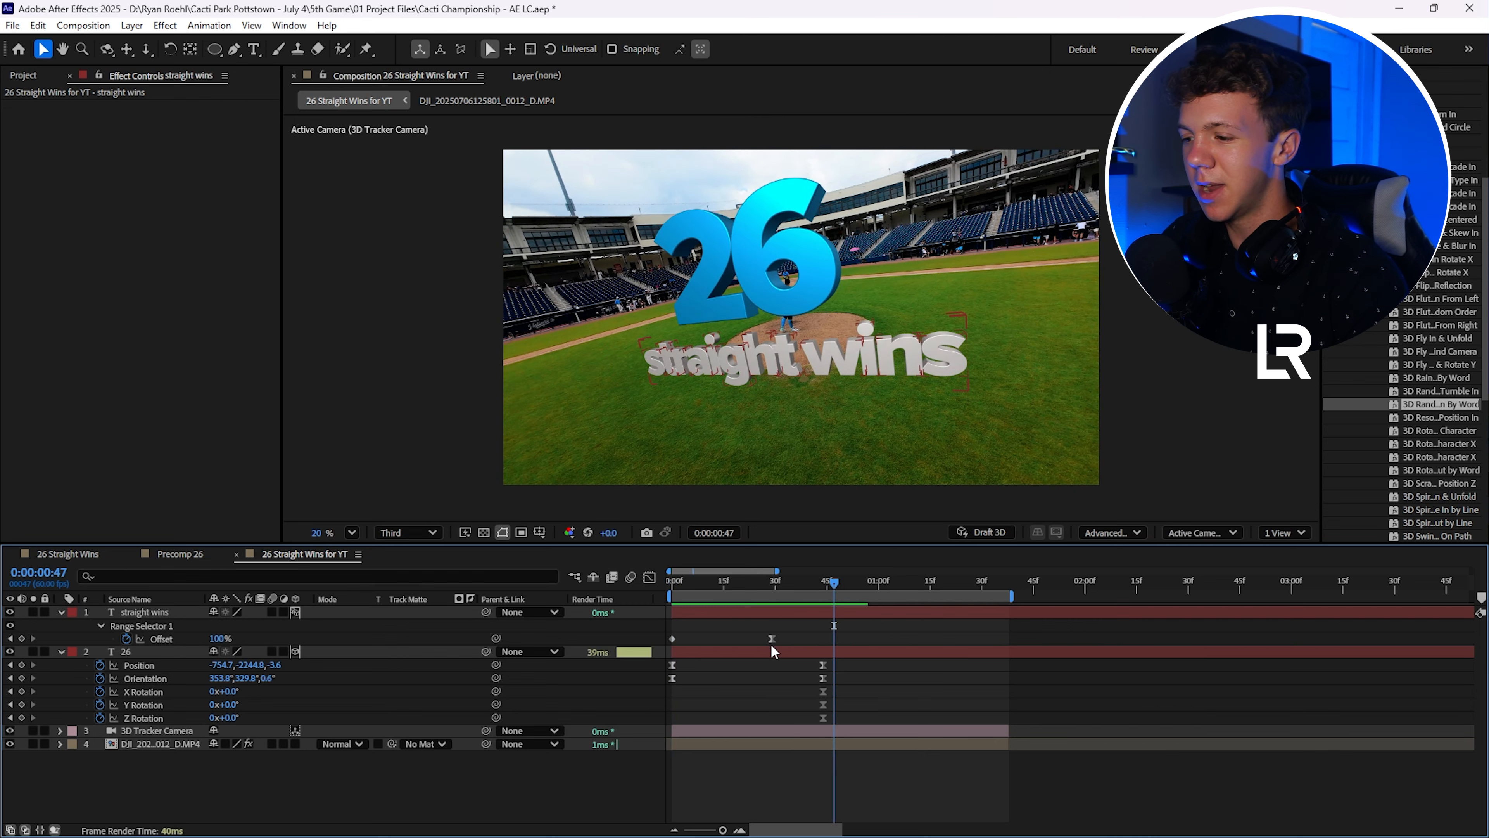
Retime the "straight wins" Offset keyframes to start at about frame 4 and end at about frame 58, previewing the timing
mouse_move(772, 639)
left_mouse_down()
mouse_move(863, 640)
mouse_move(667, 643)
mouse_move(774, 637)
left_mouse_up()
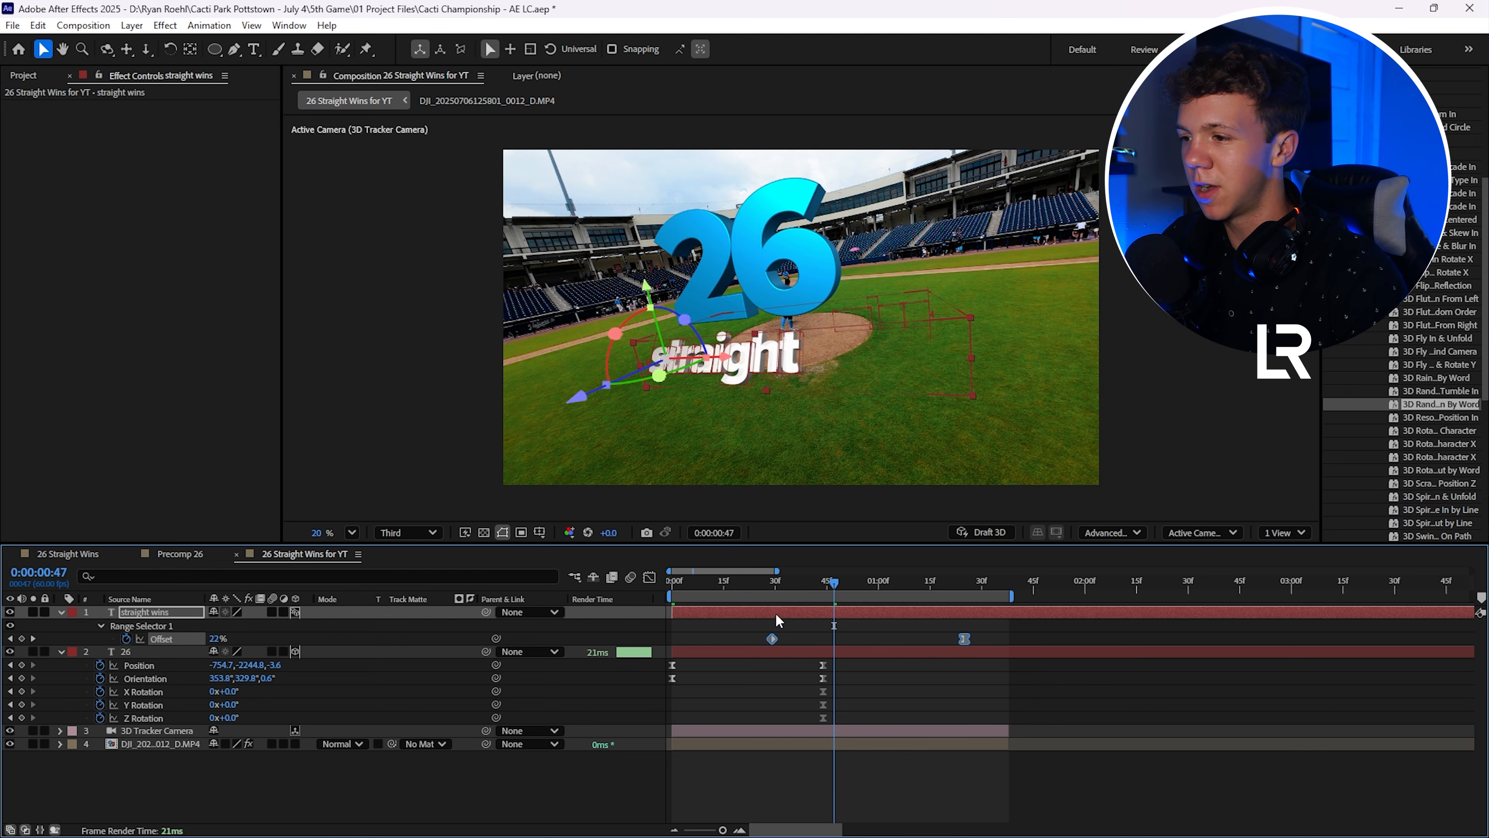
key("space")
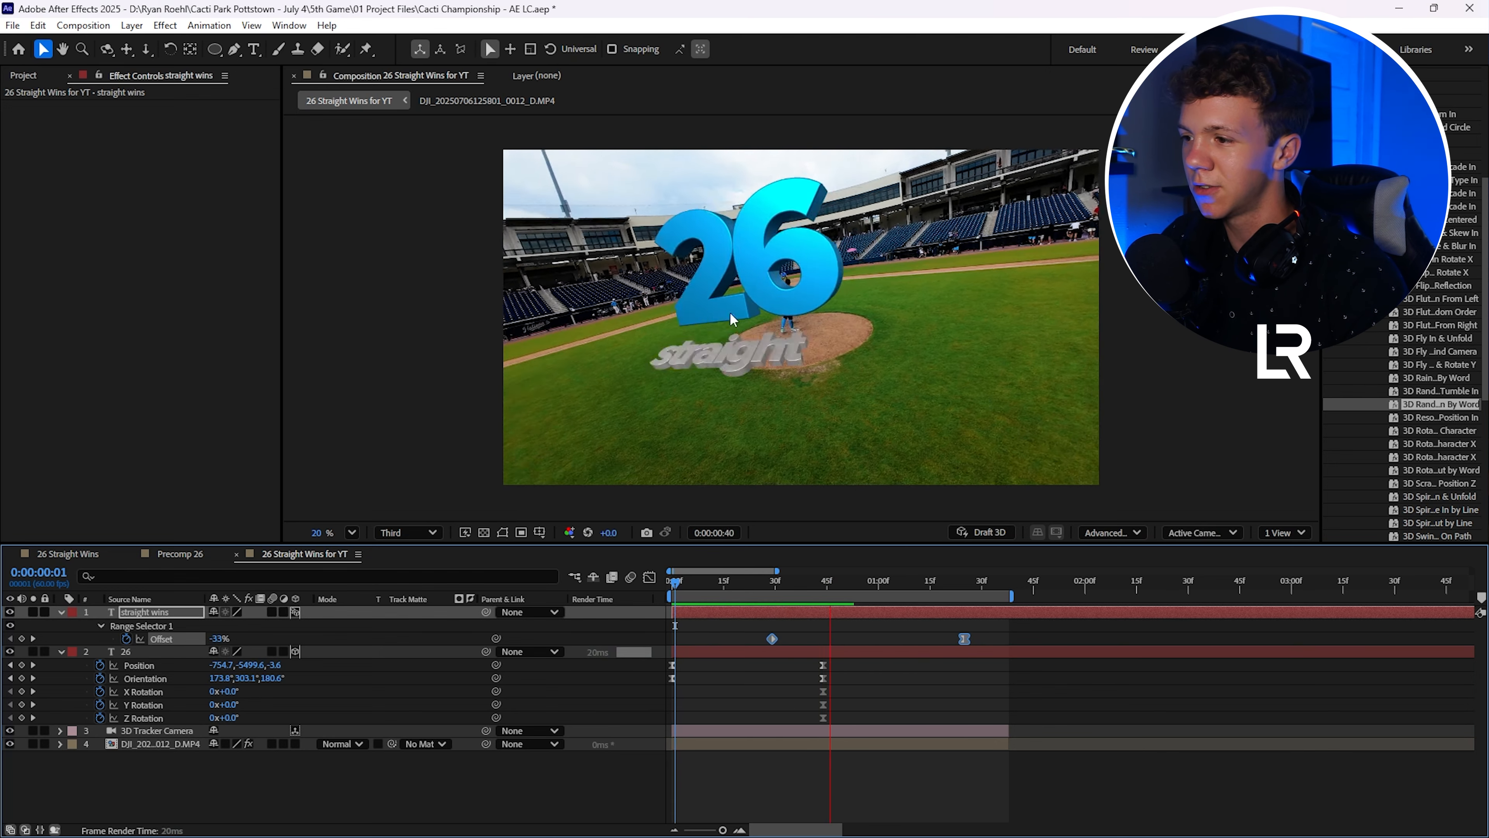
left_click_drag(772, 638, 725, 639)
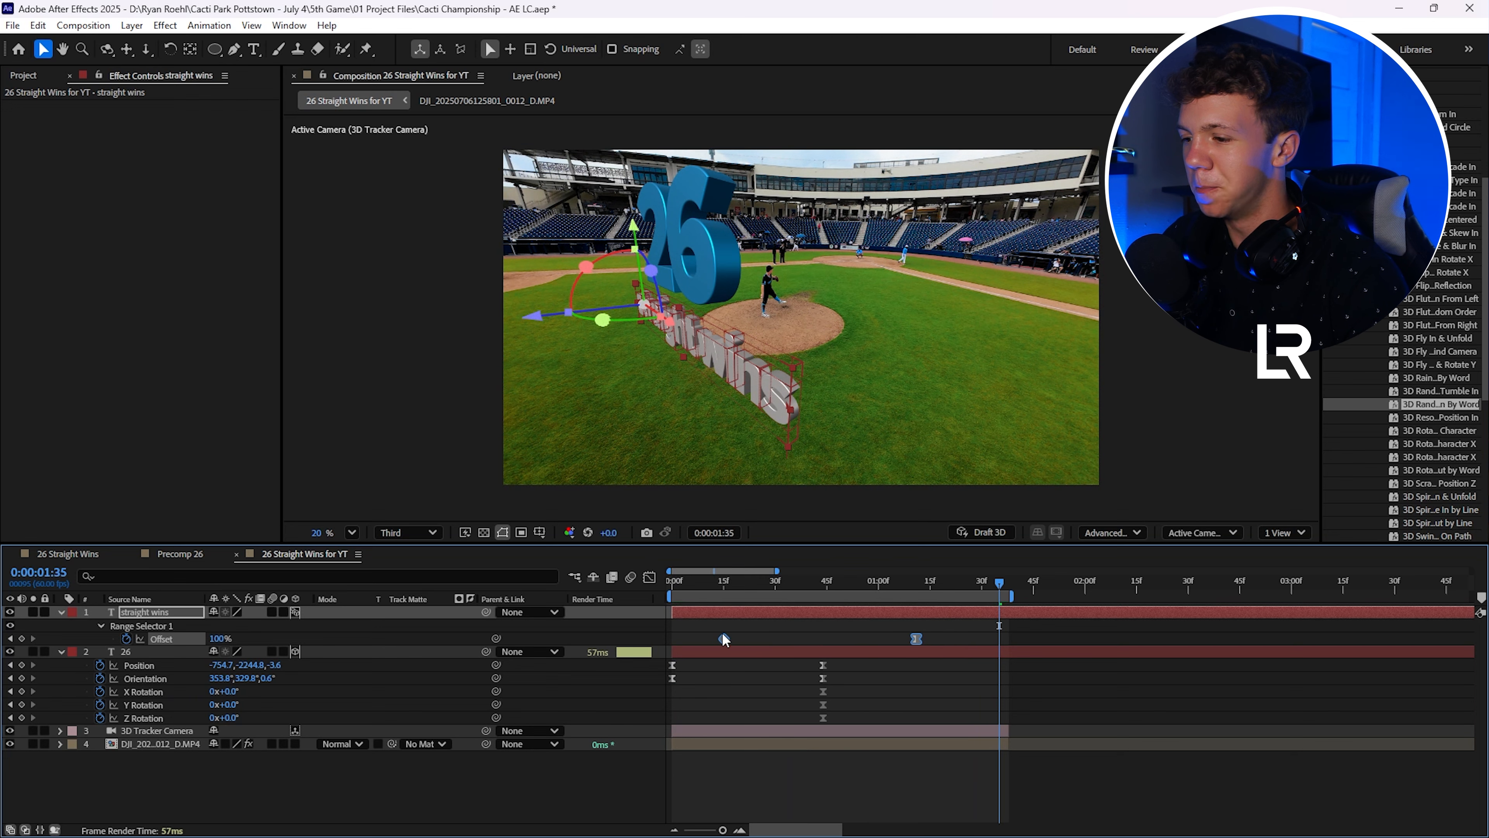
left_click_drag(916, 639, 889, 639)
key("Home")
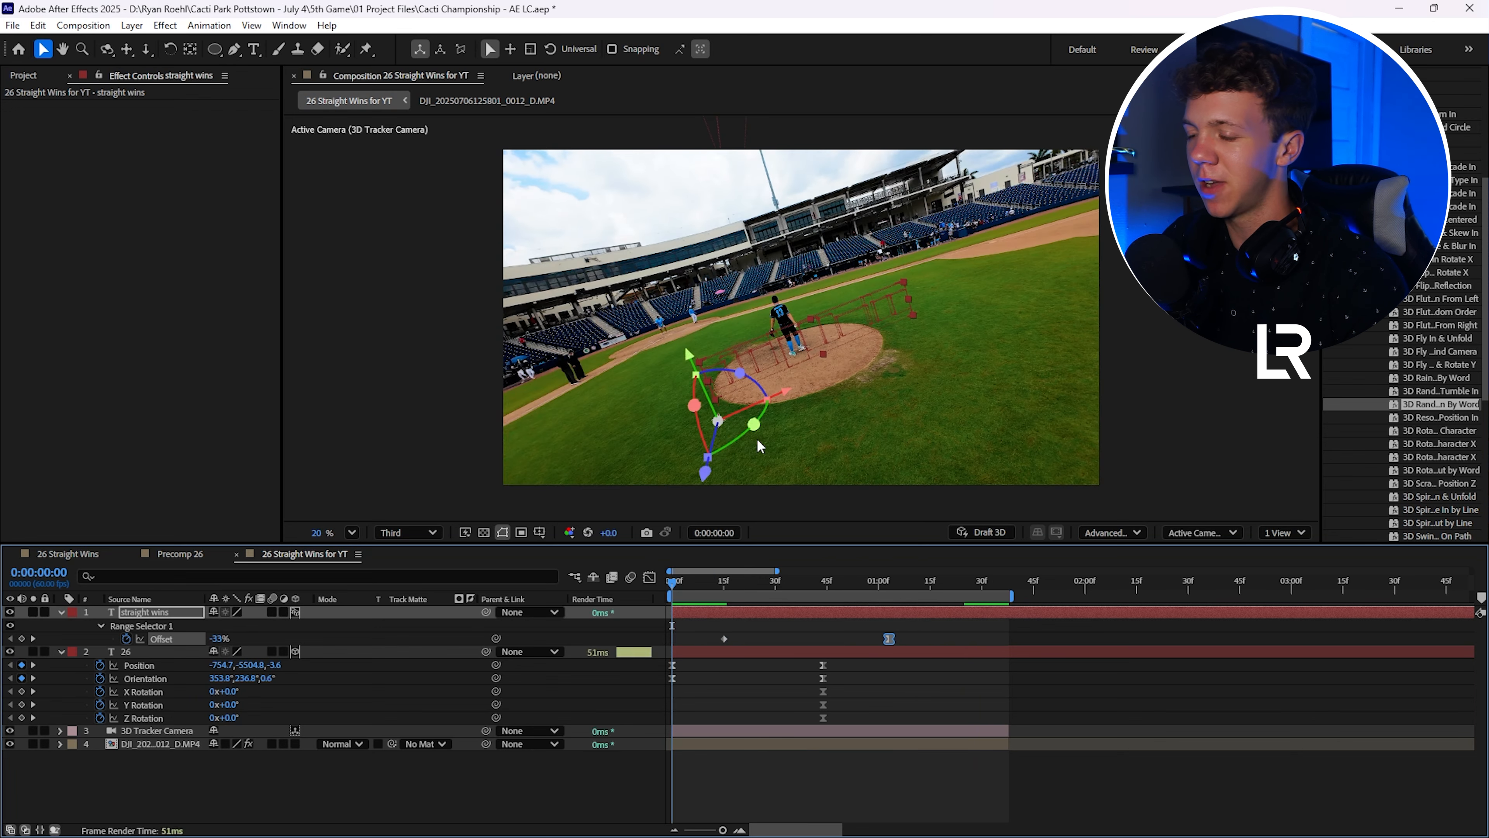
key("space")
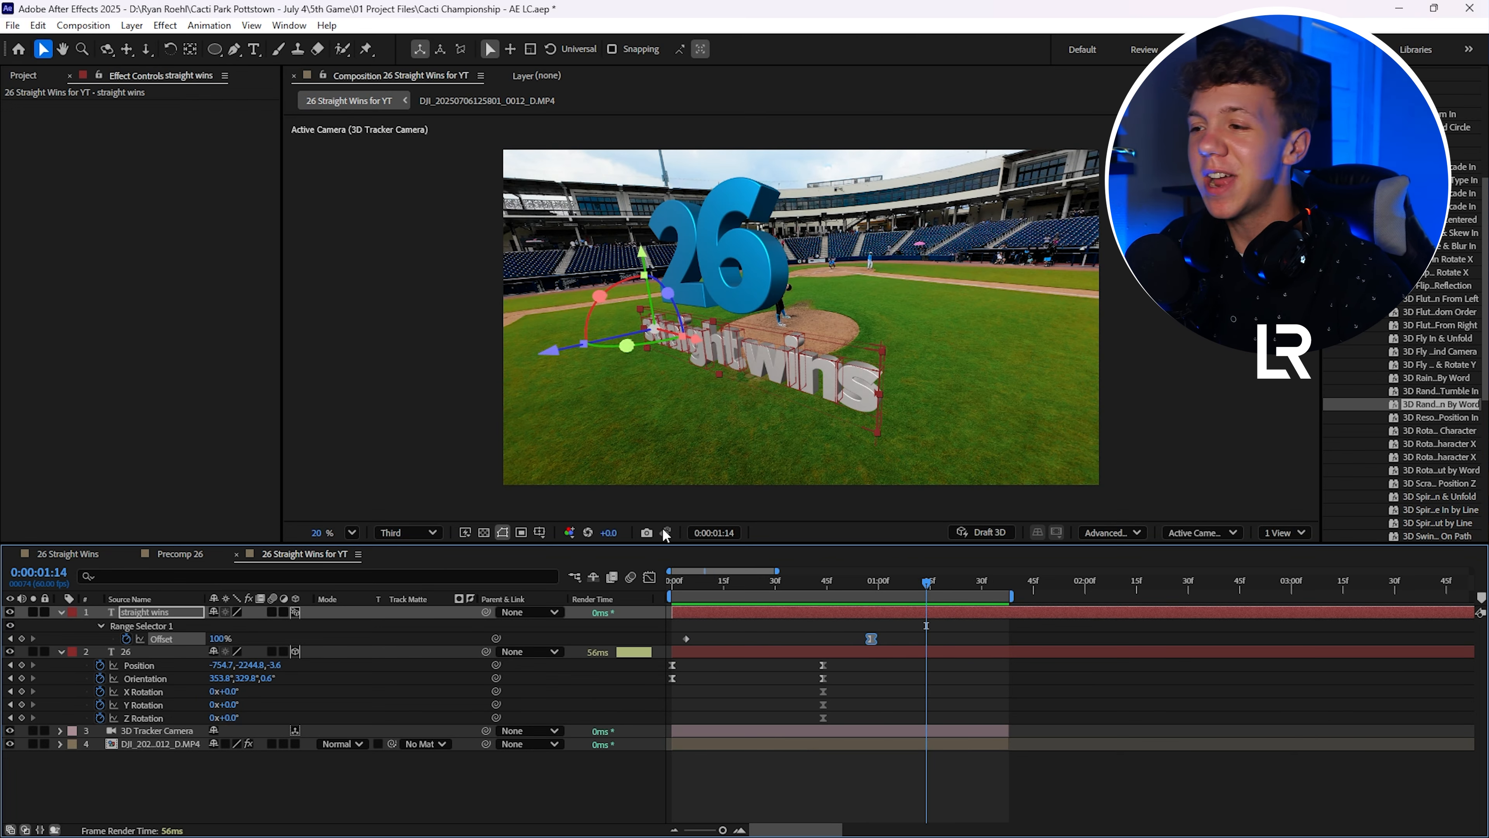
Review the original "26 Straight Wins" composition's title and return to the "26 Straight Wins for YT" composition
left_click(79, 555)
left_click(660, 584)
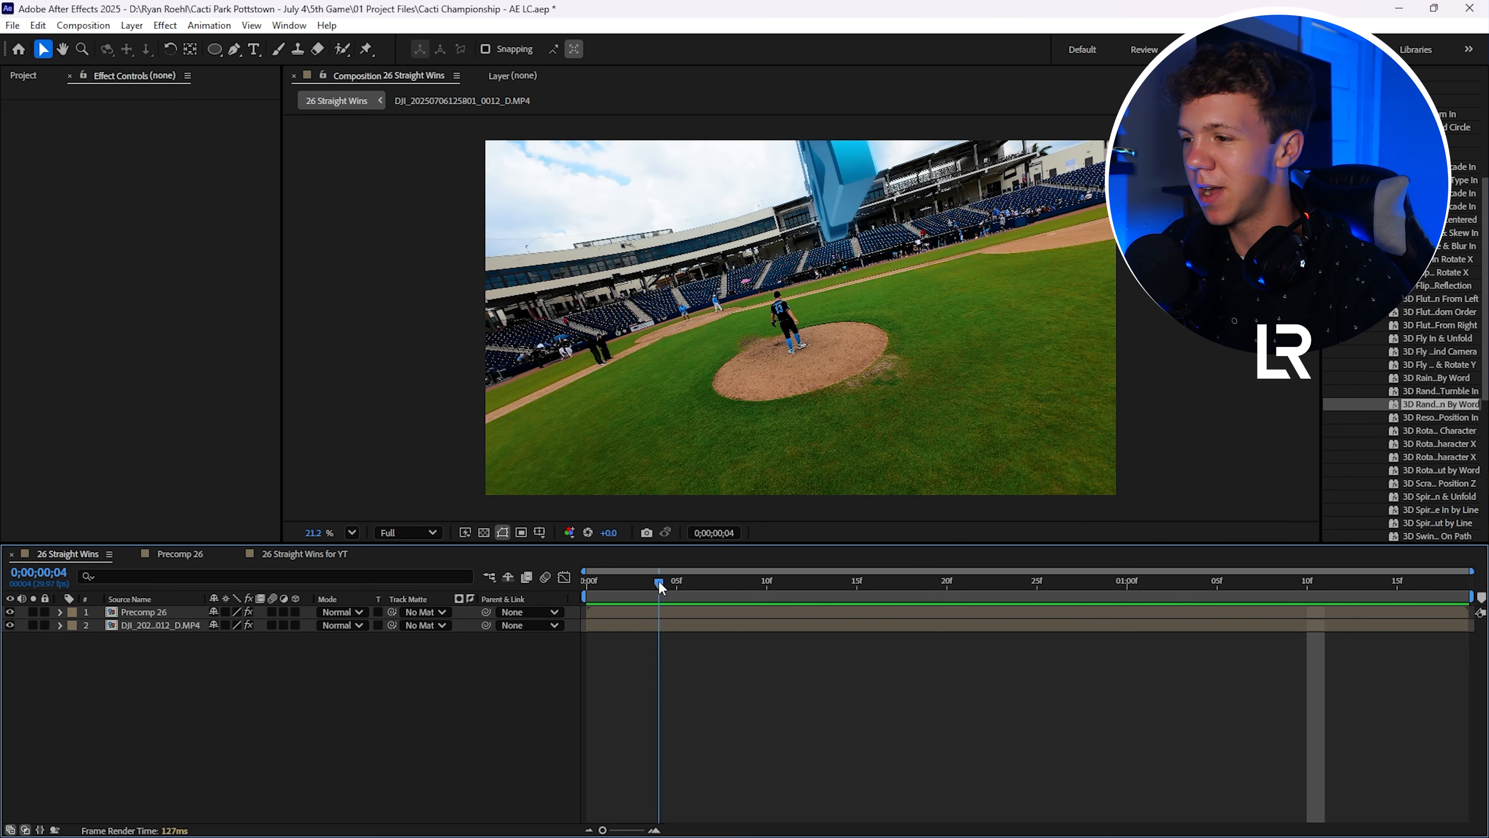
key("space")
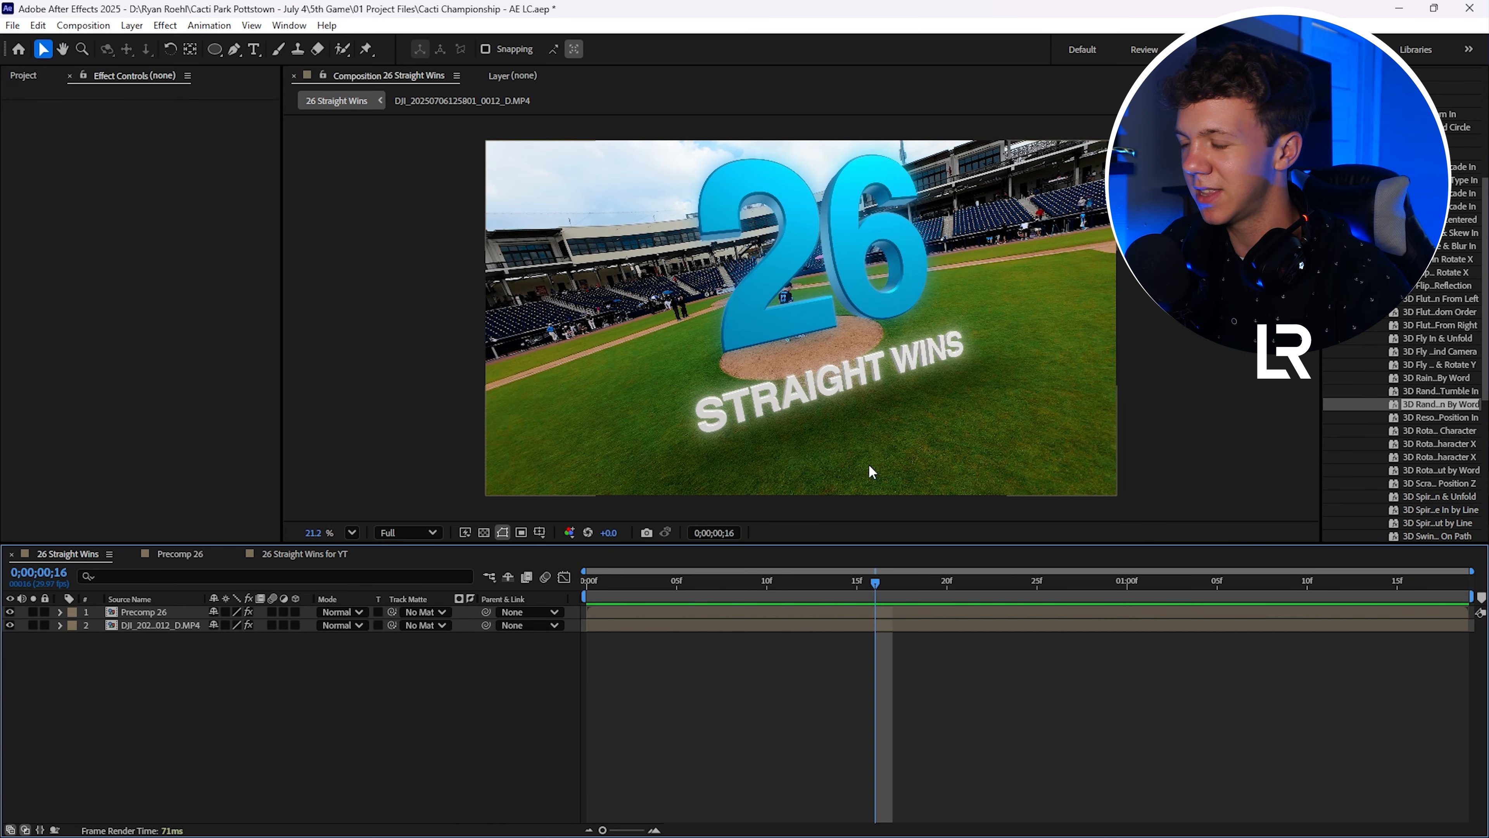
left_click(342, 555)
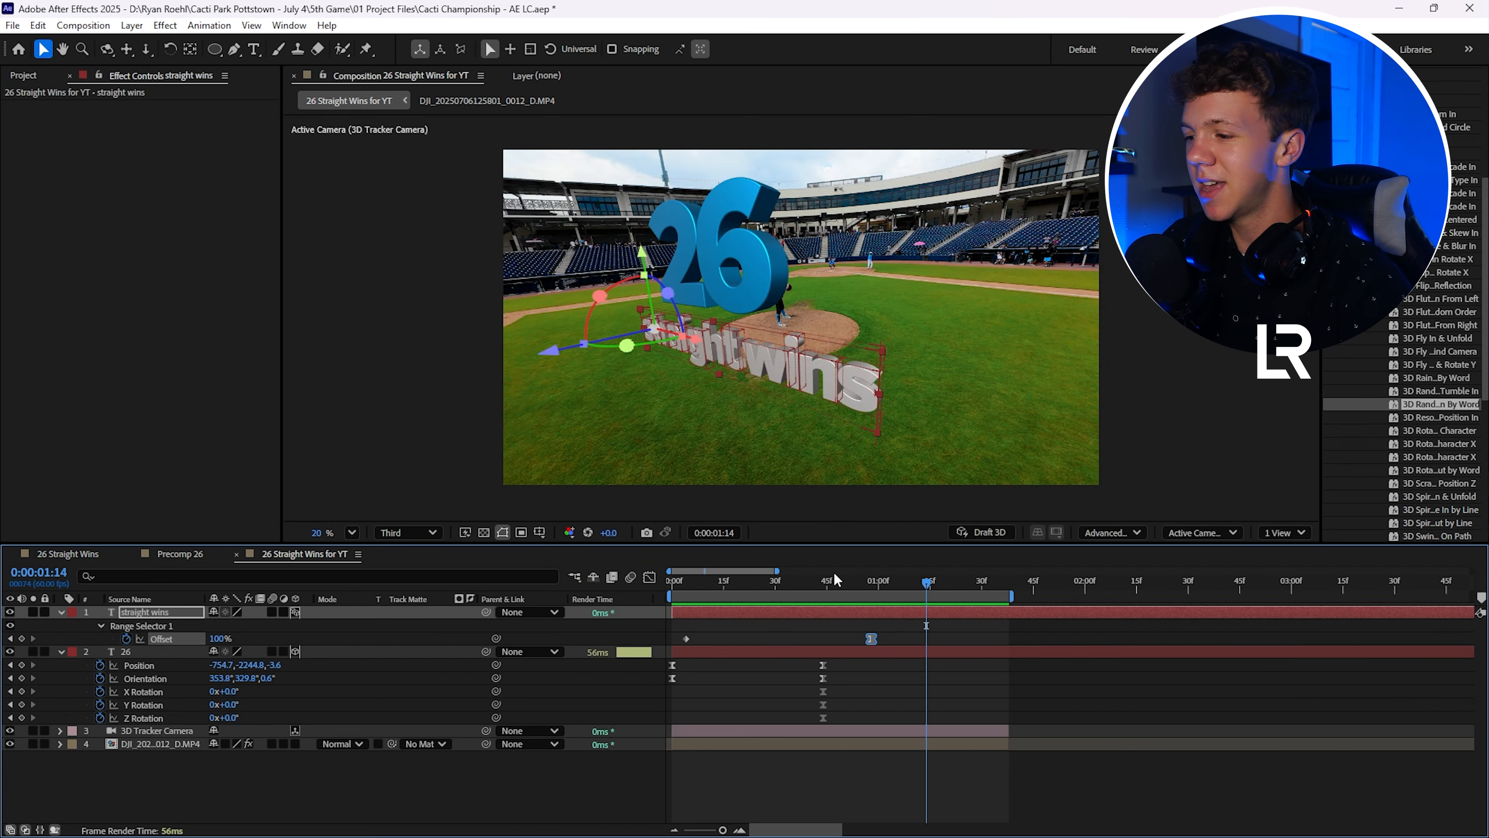
At frame 39, create a black solid of 3840 x 2160 px named "Black Solid 4"
left_click_drag(836, 579, 807, 586)
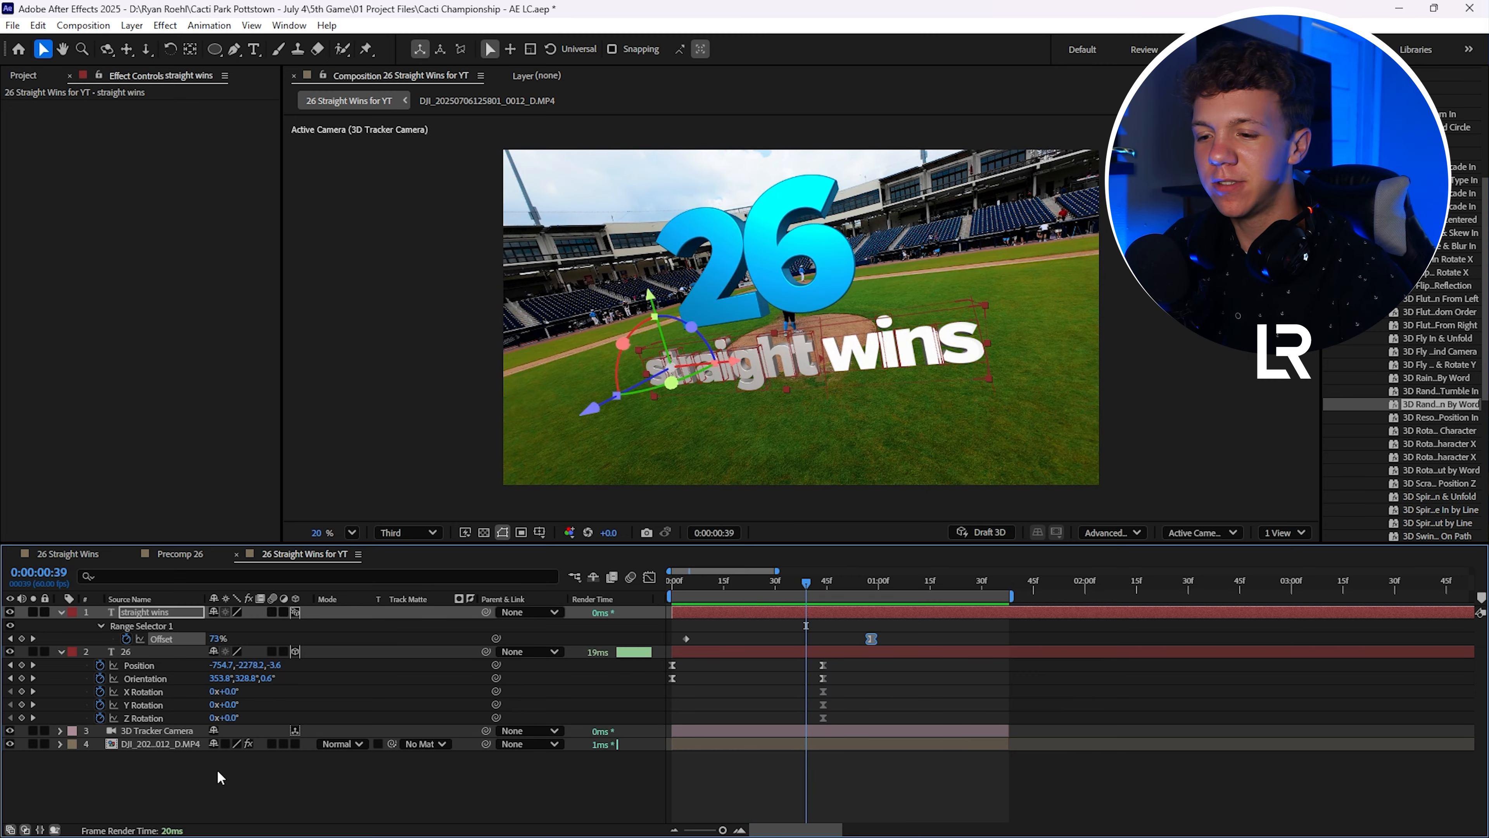
right_click(290, 769)
mouse_move(376, 581)
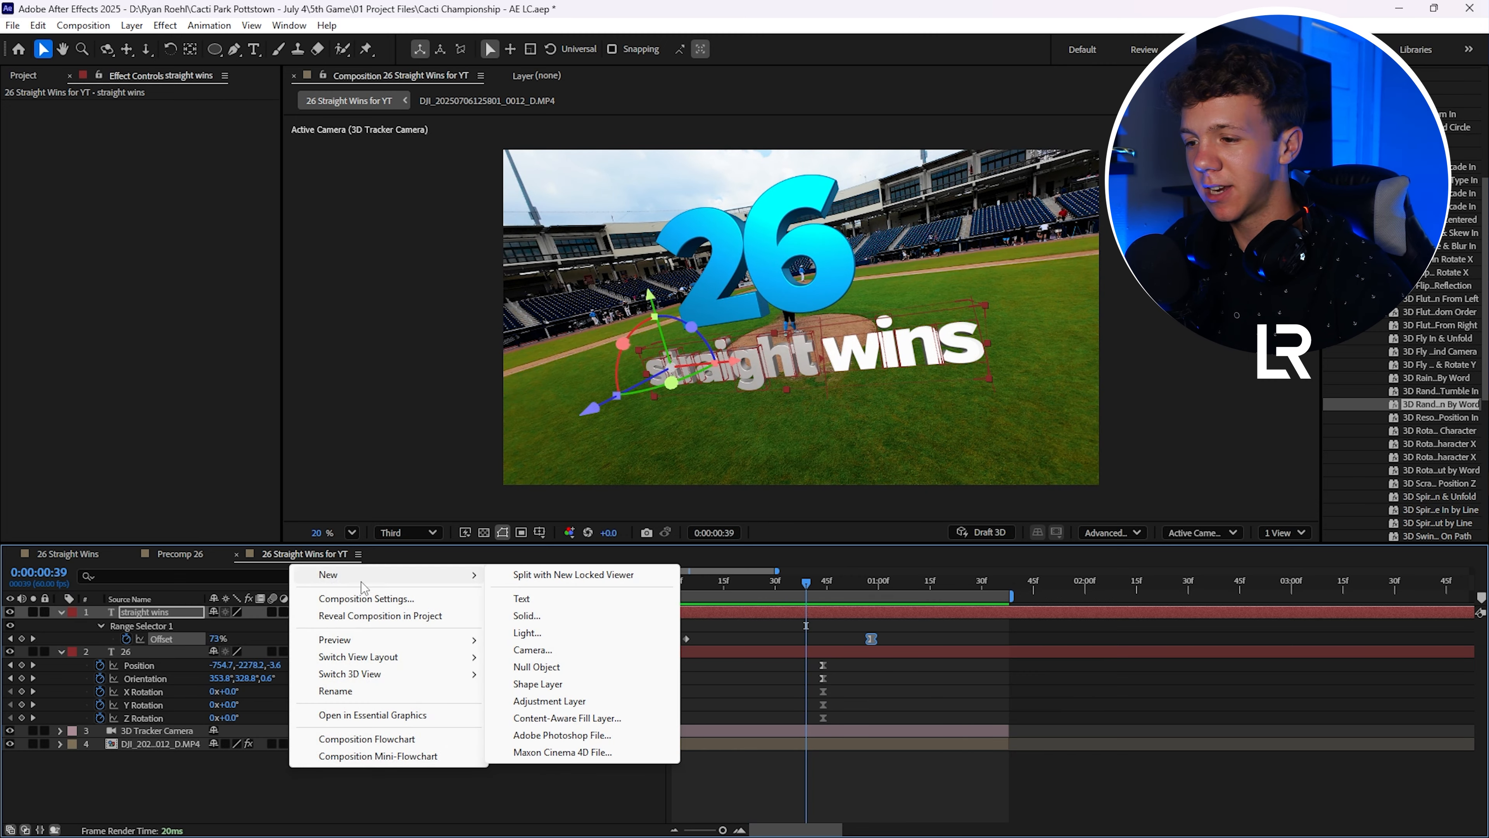
left_click(527, 616)
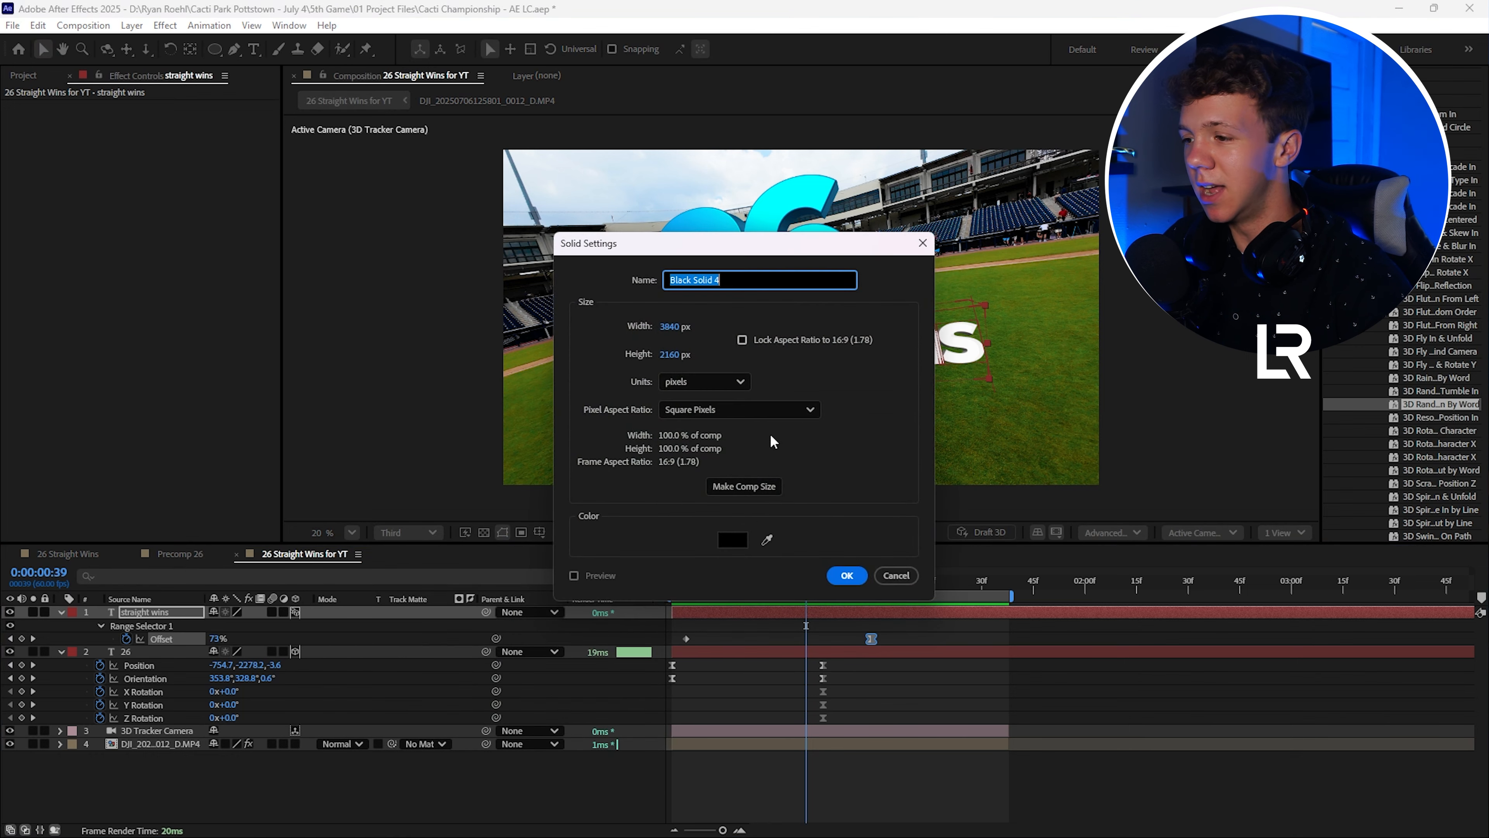
left_click(847, 575)
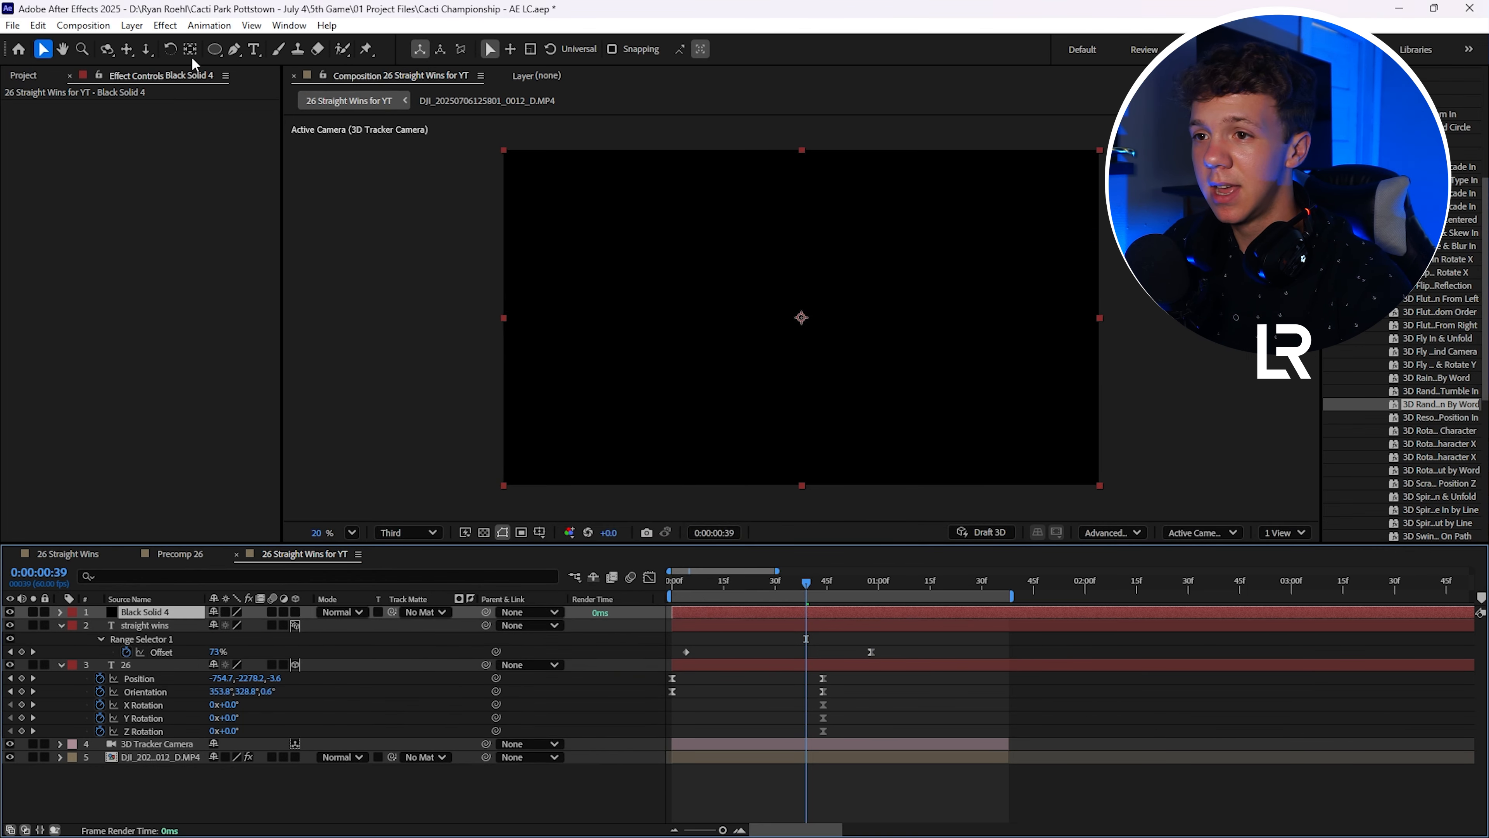
Draw a wide, flat elliptical mask on the black solid, between the "26" and the "straight wins" text
left_click(215, 50)
left_click_drag(726, 285, 957, 344)
key("v")
left_click(838, 329)
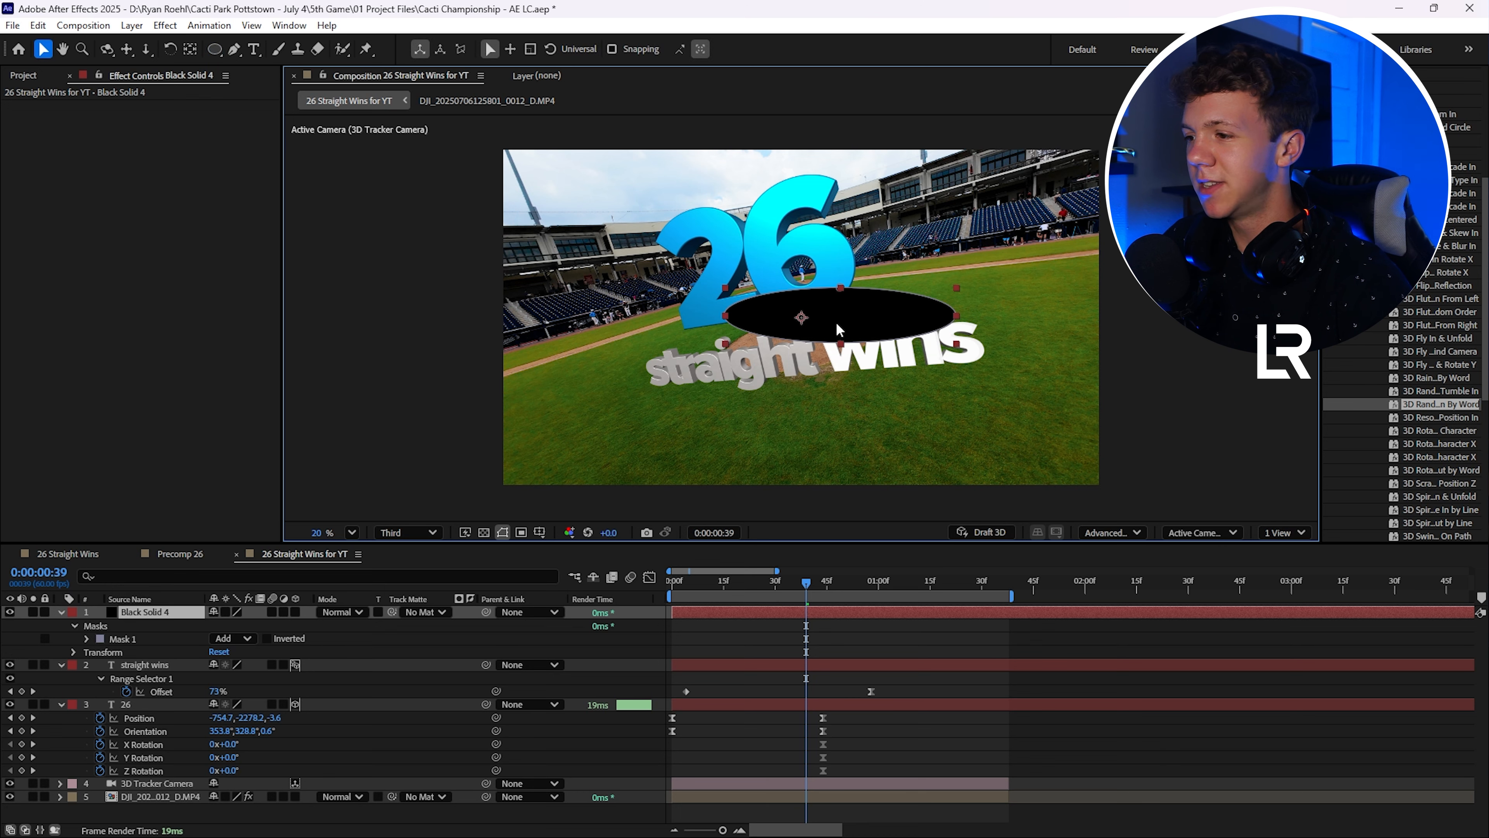
left_click(415, 676)
Make the masked black solid a 3D layer and move it onto the grass beneath the "straight wins" text
left_click(135, 613)
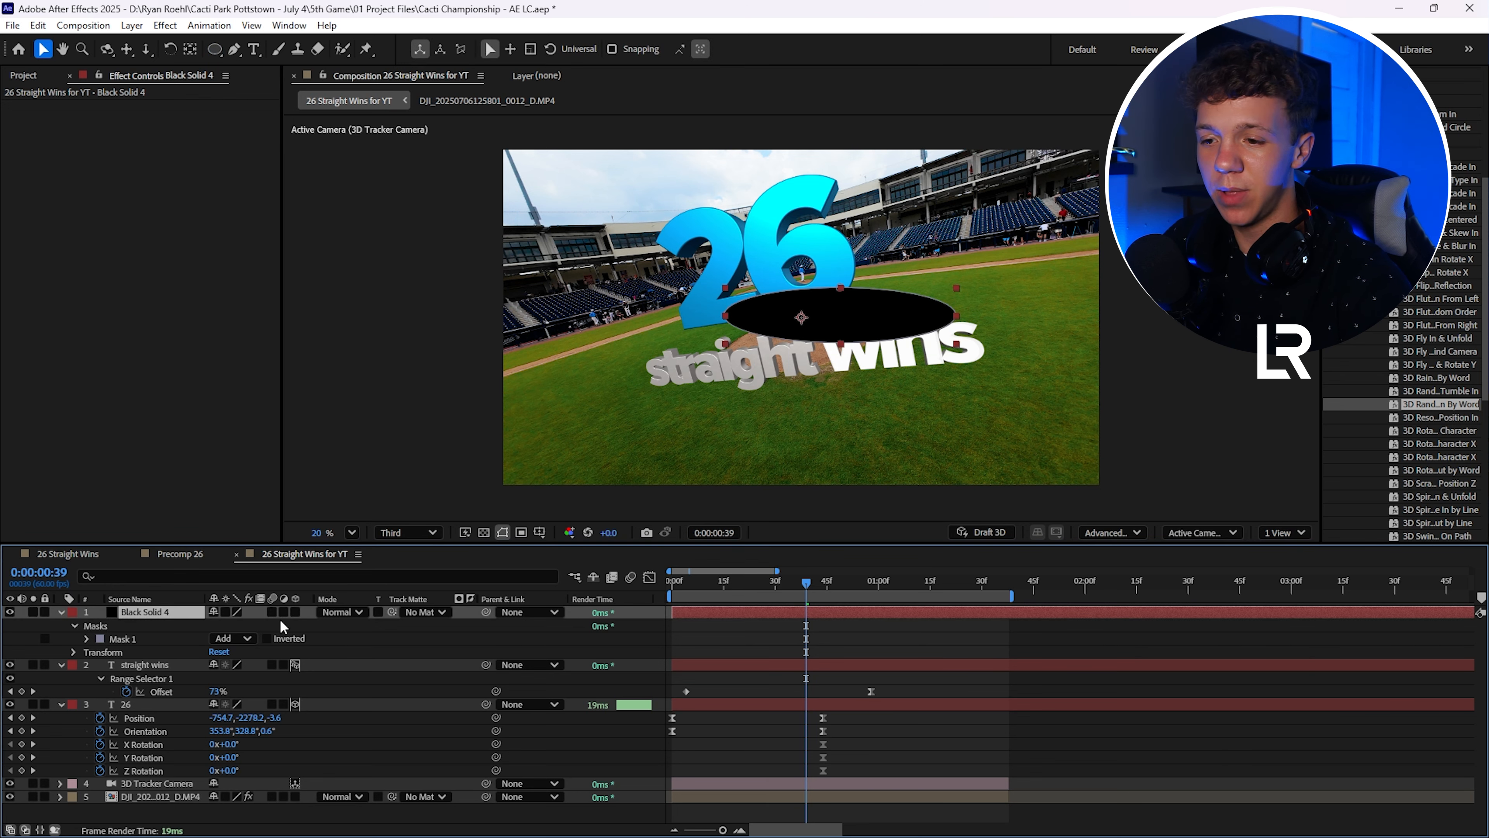
left_click(295, 612)
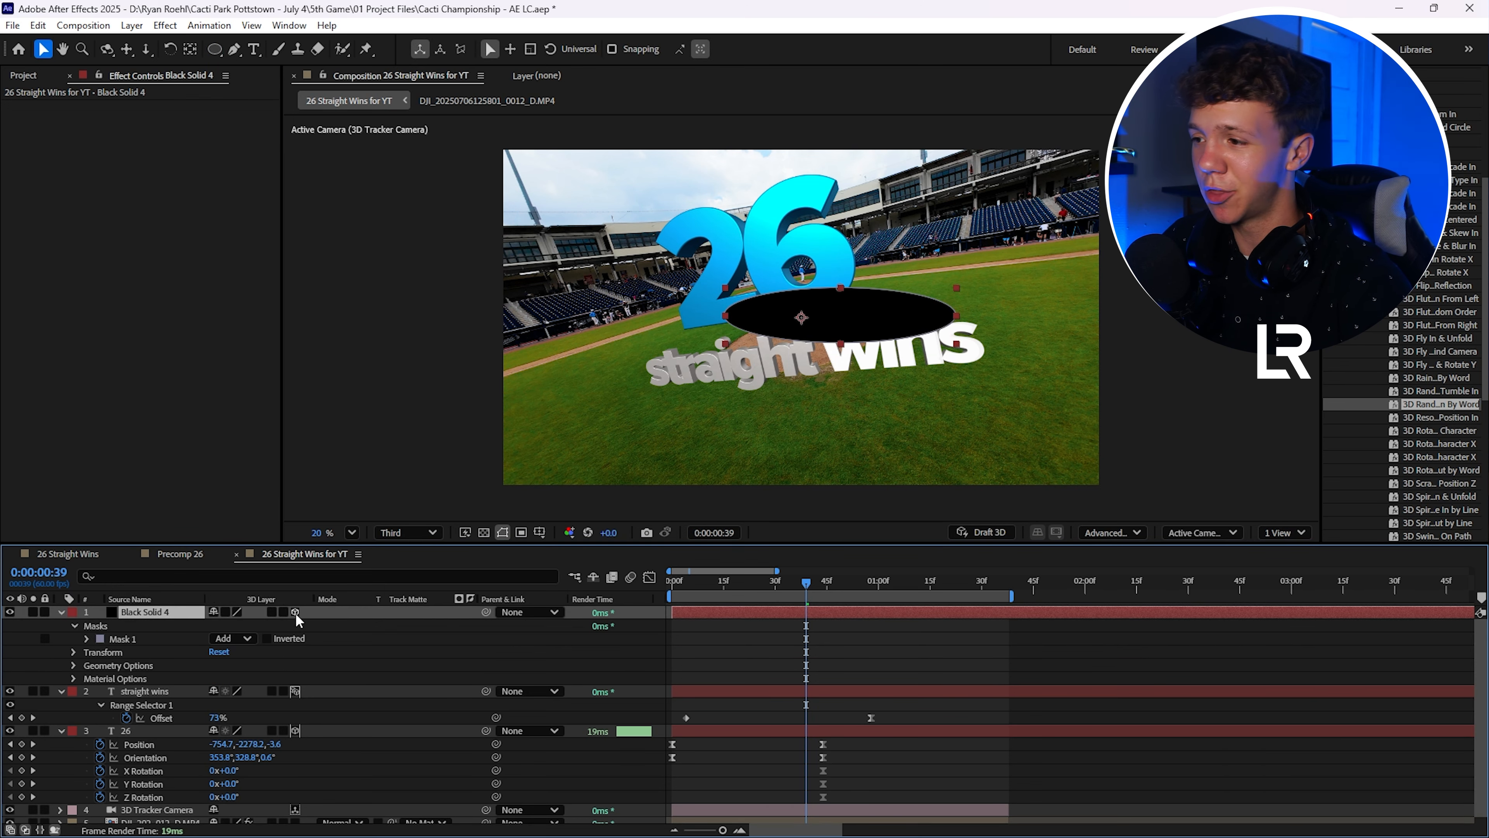
key("comma")
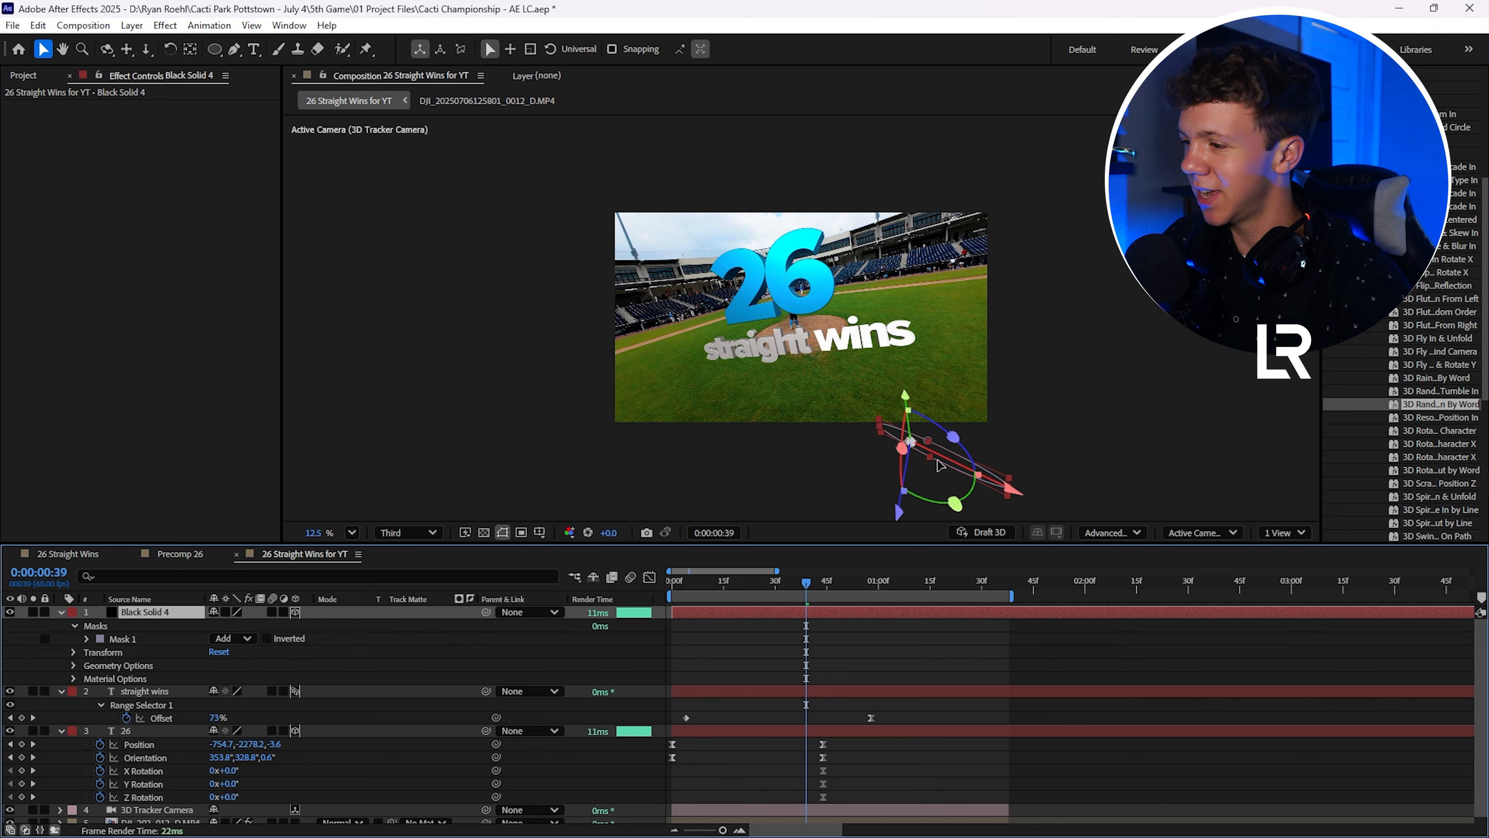
left_click_drag(906, 405, 908, 340)
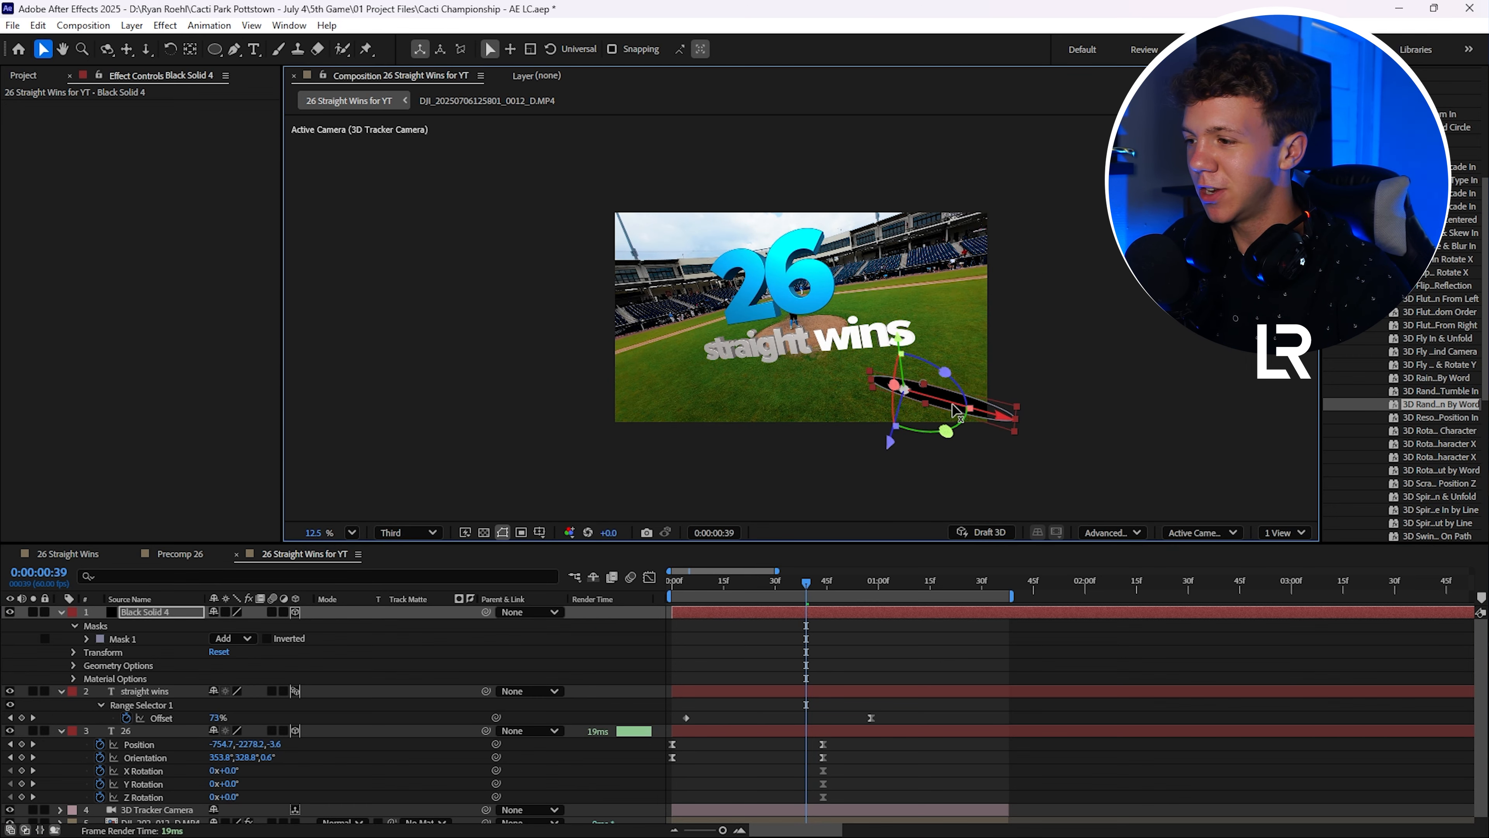
left_click_drag(987, 416, 855, 386)
scroll(854, 385, "up", 5)
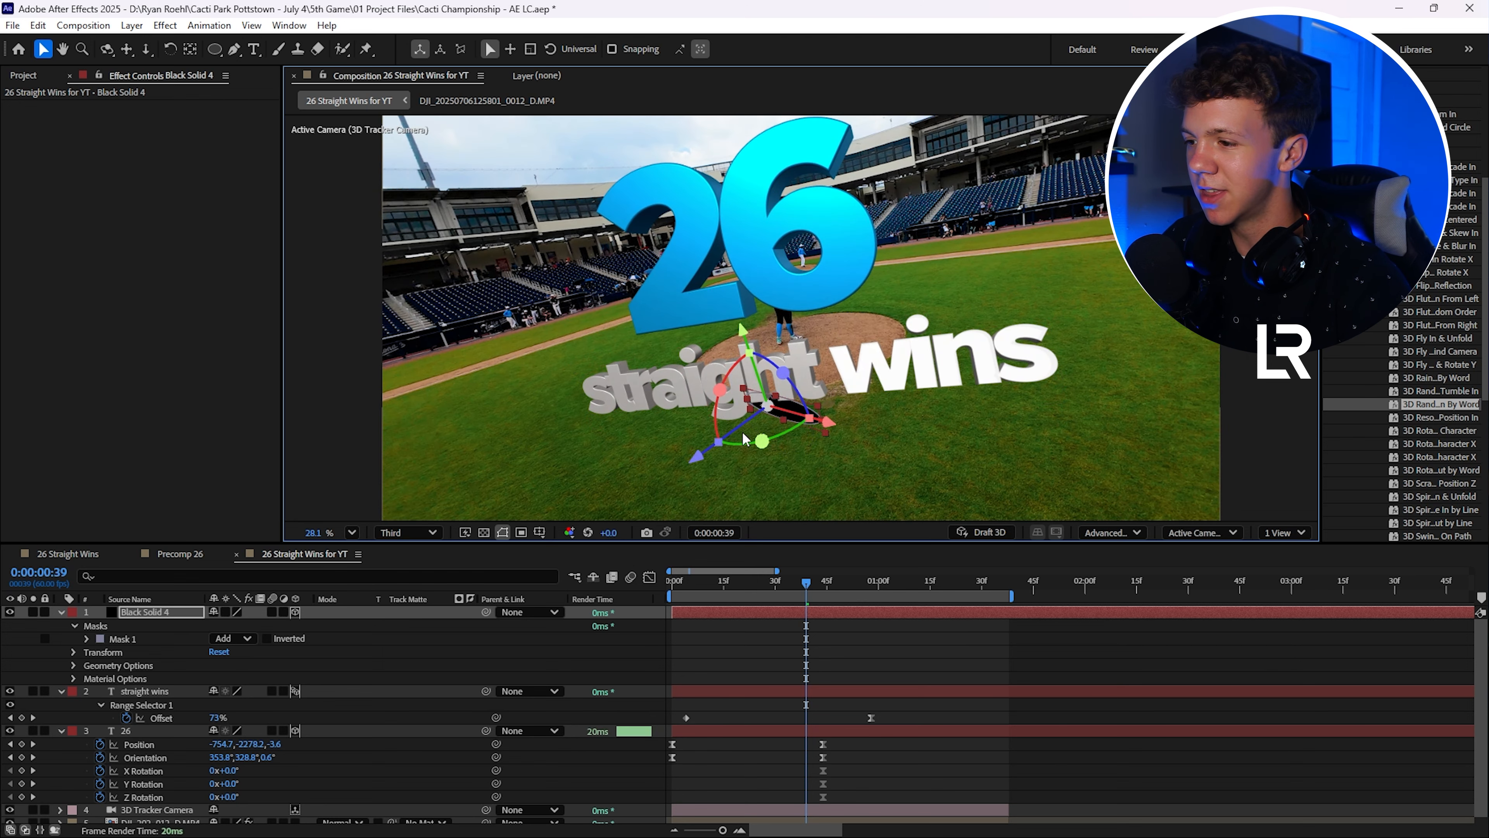
Rotate the black ellipse flat onto the grass, then enlarge and reposition it to spread beneath the "straight wins" text
left_click_drag(720, 391, 781, 347)
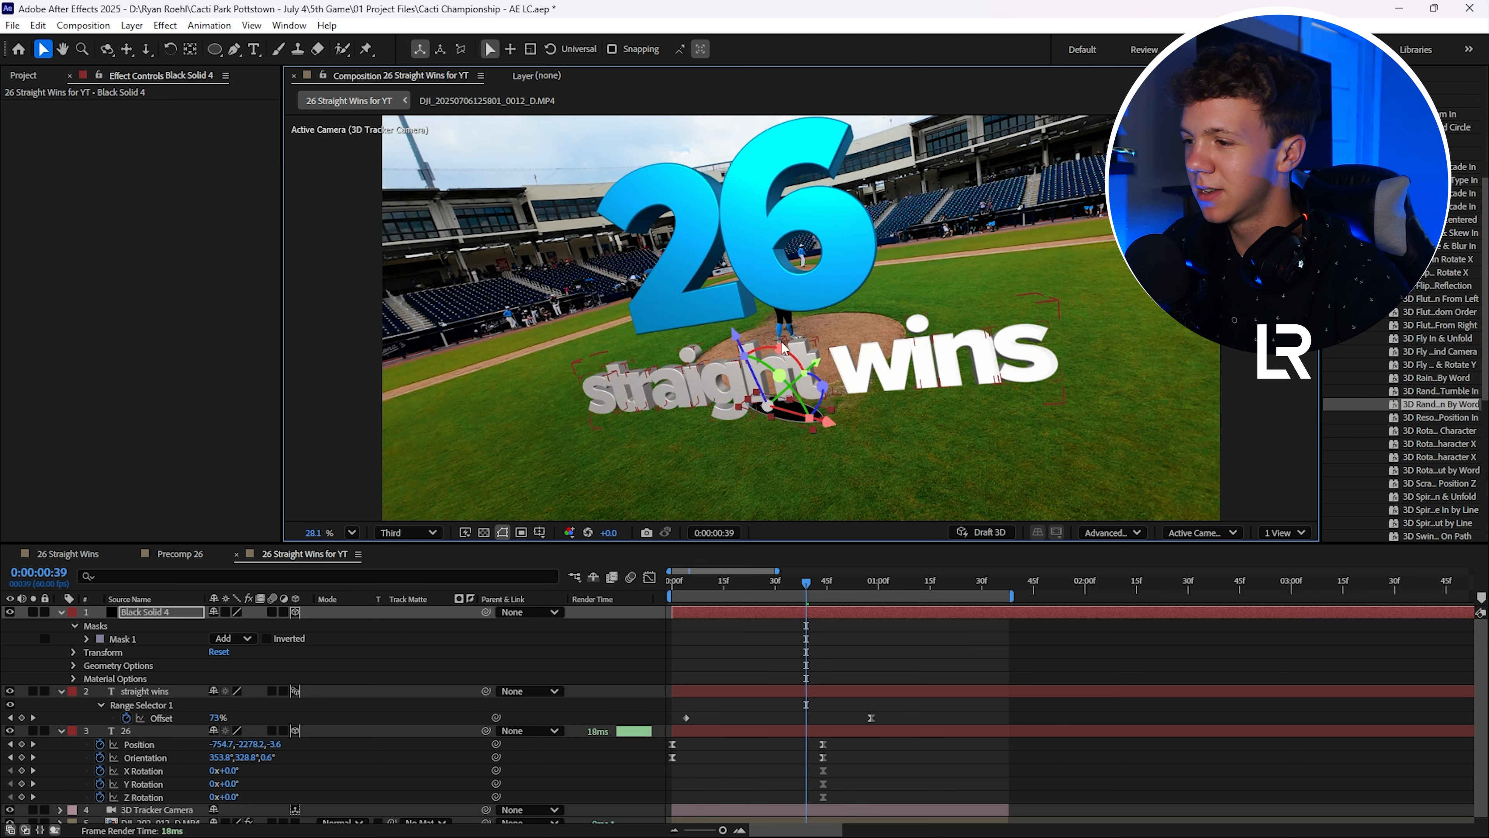
left_click_drag(818, 402, 1108, 456)
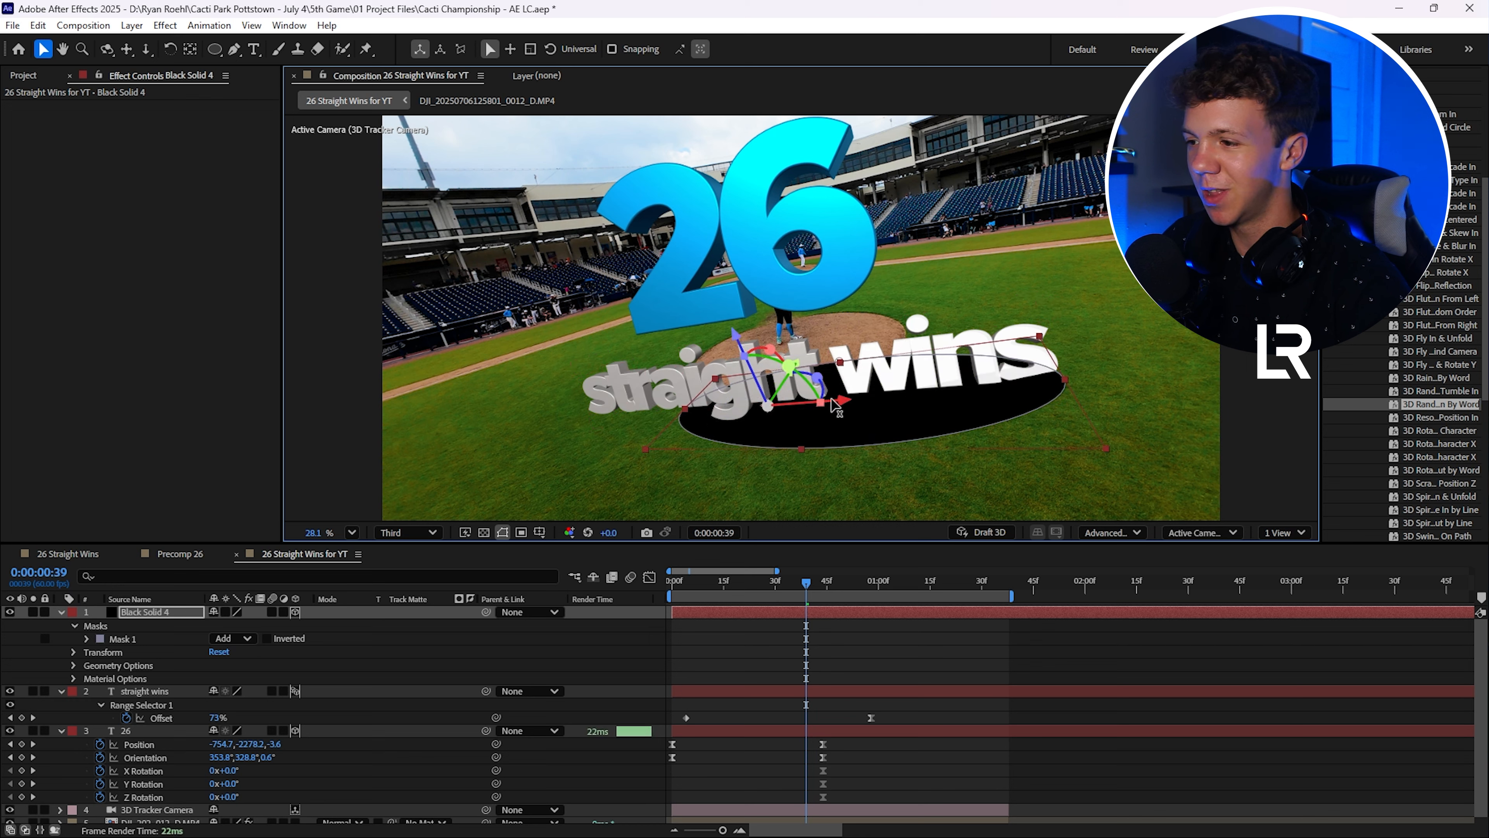
left_click_drag(832, 401, 779, 405)
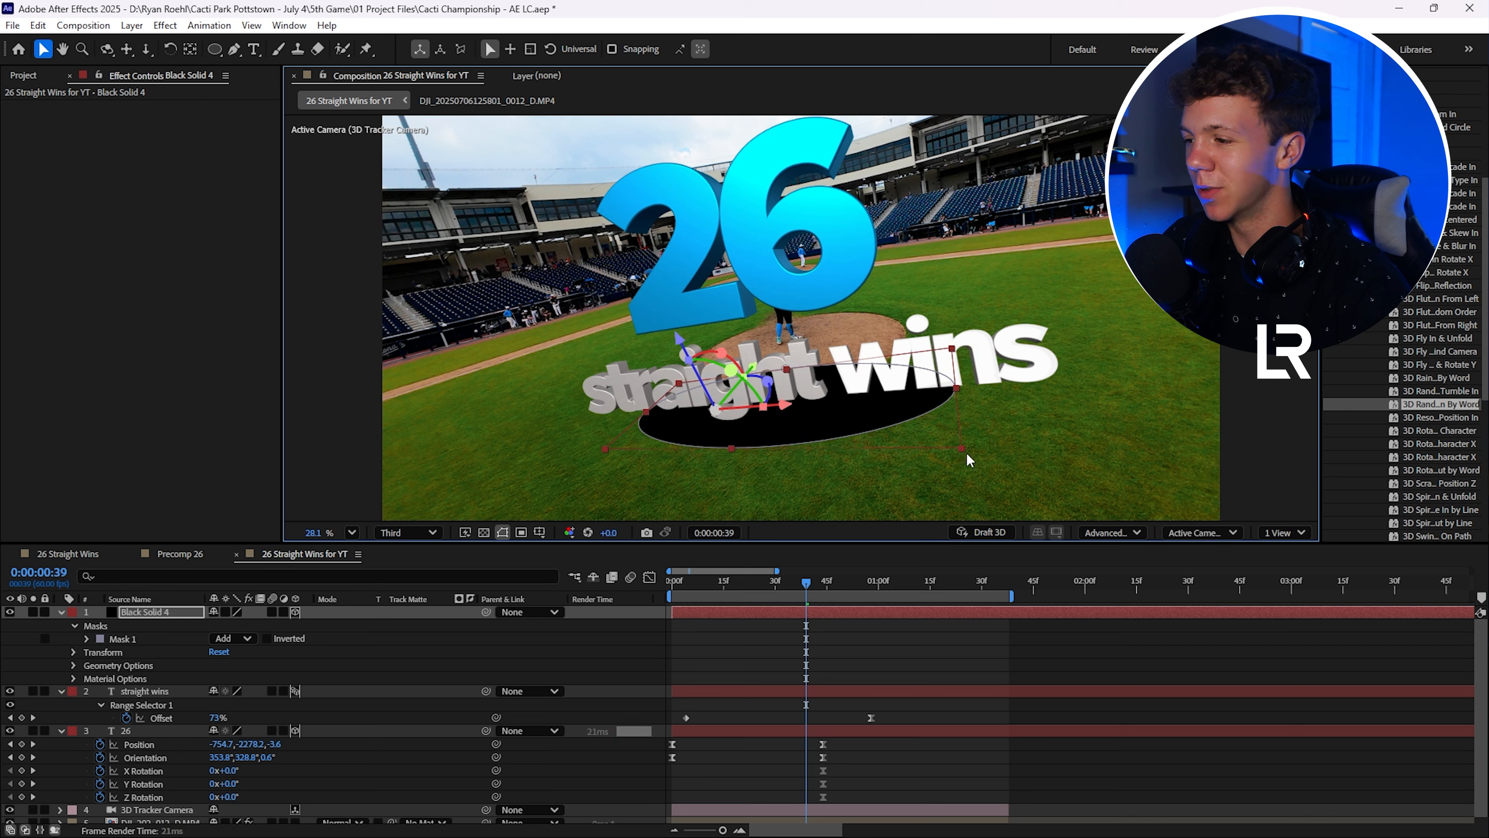
left_click_drag(966, 455, 1001, 464)
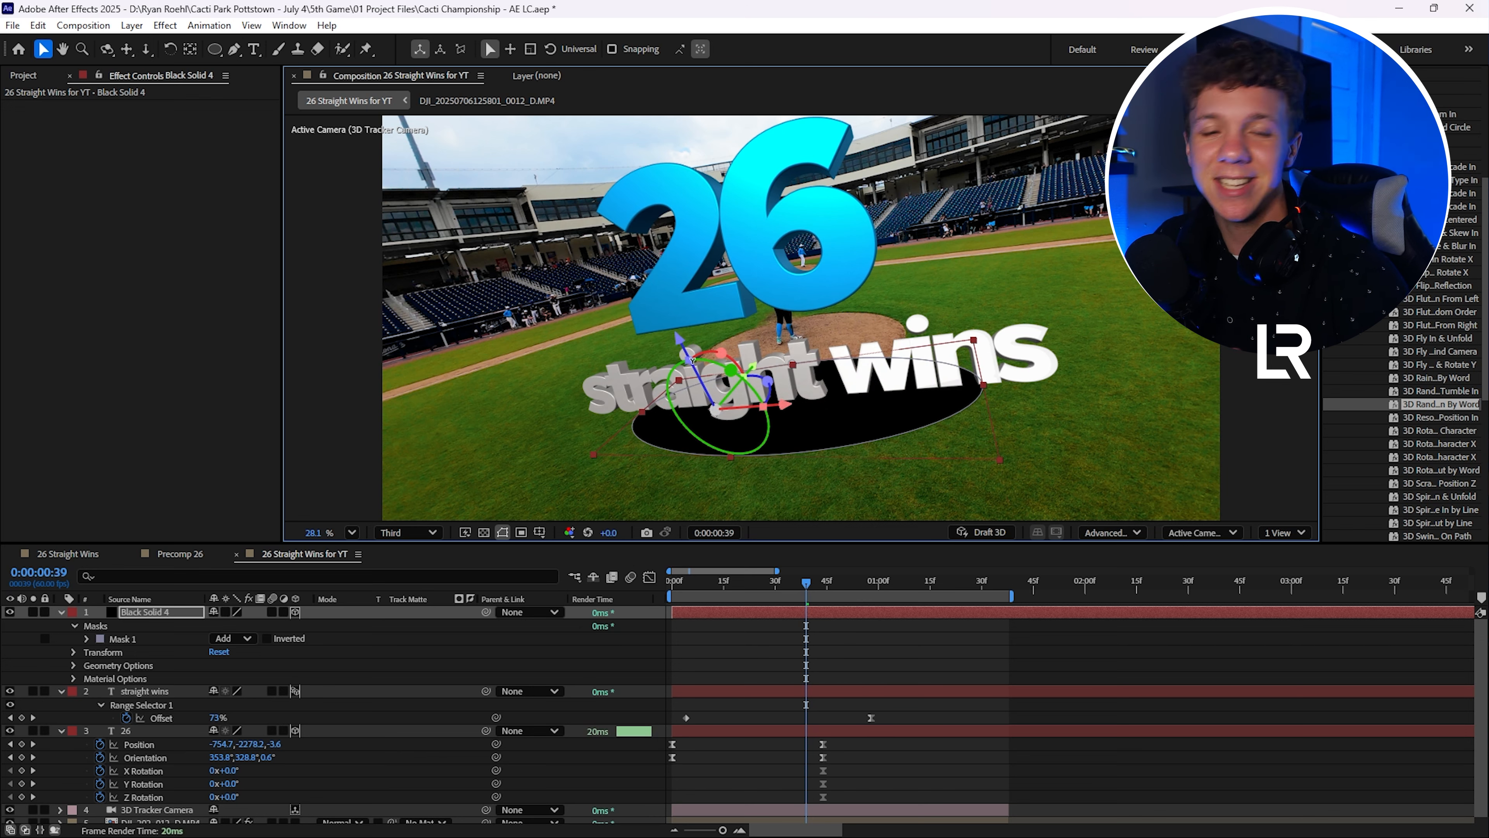
left_click_drag(983, 386, 1049, 388)
key("ctrl+z")
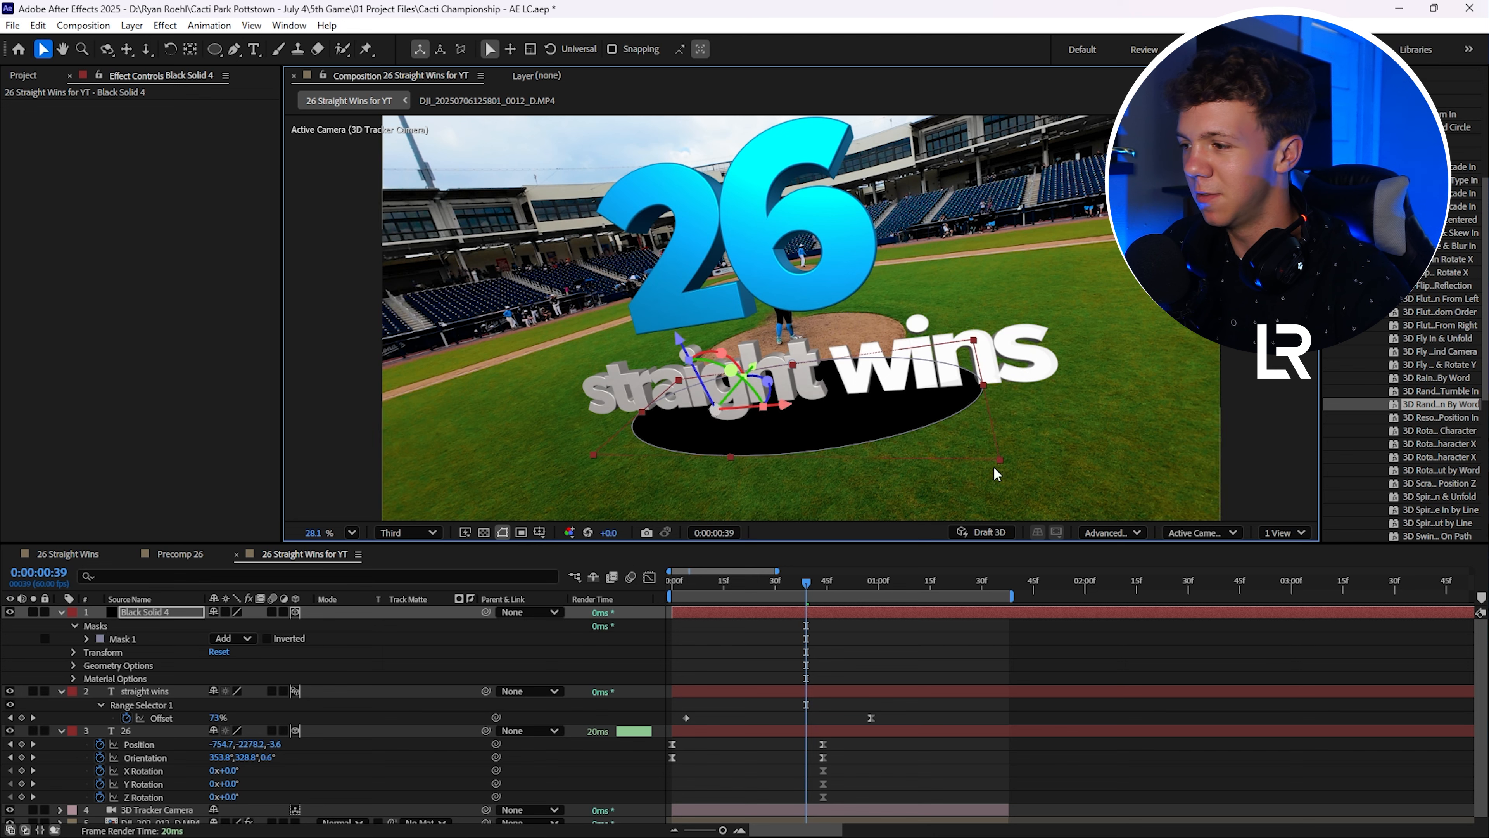
mouse_move(1012, 461)
left_mouse_down()
mouse_move(1057, 464)
mouse_move(1003, 464)
left_mouse_up()
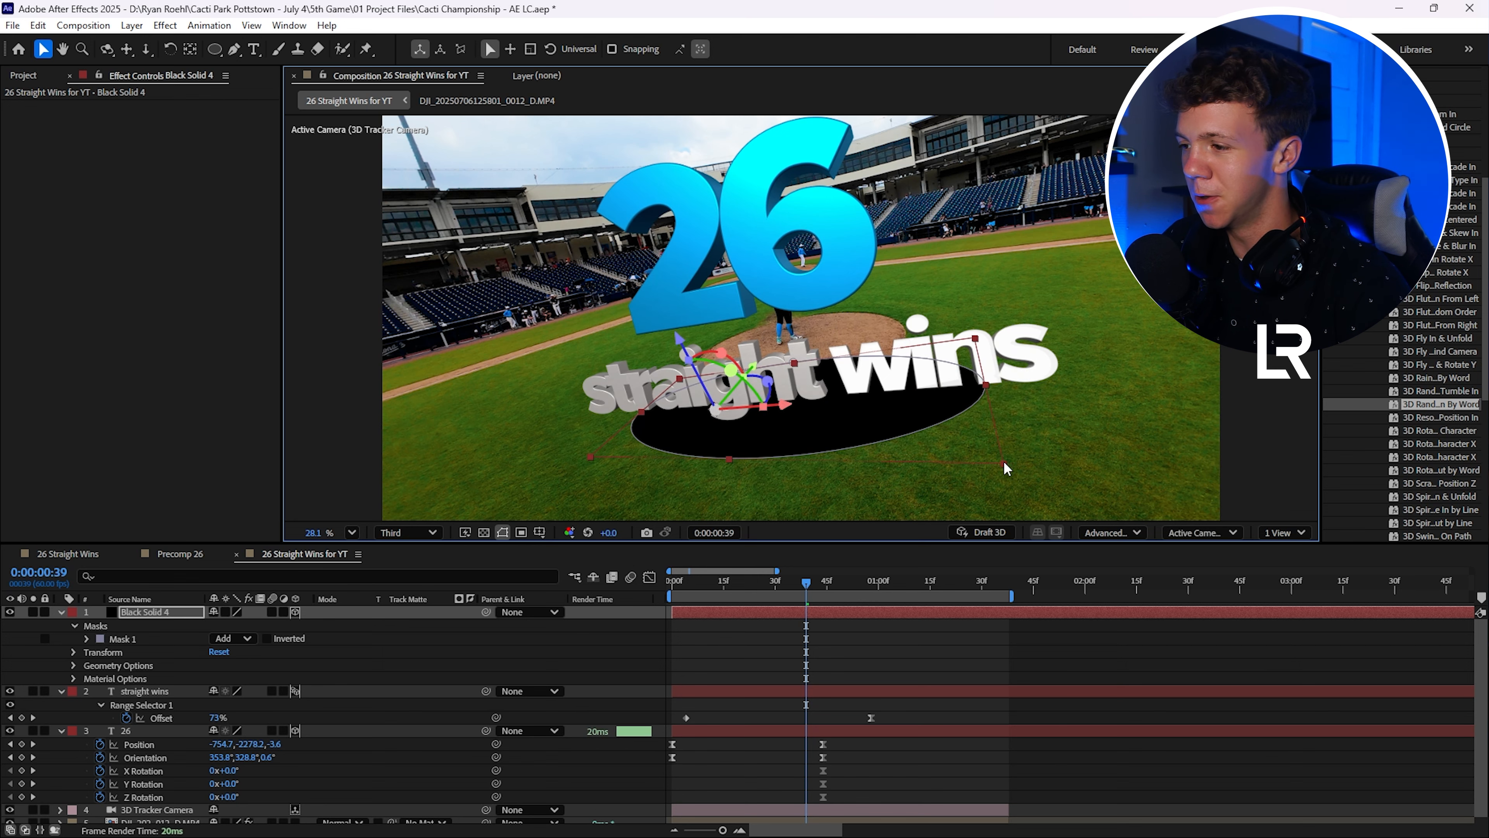
At frame 25, apply Fast Box Blur to the black ellipse solid with a Blur Radius of 118
left_click_drag(788, 590, 997, 591)
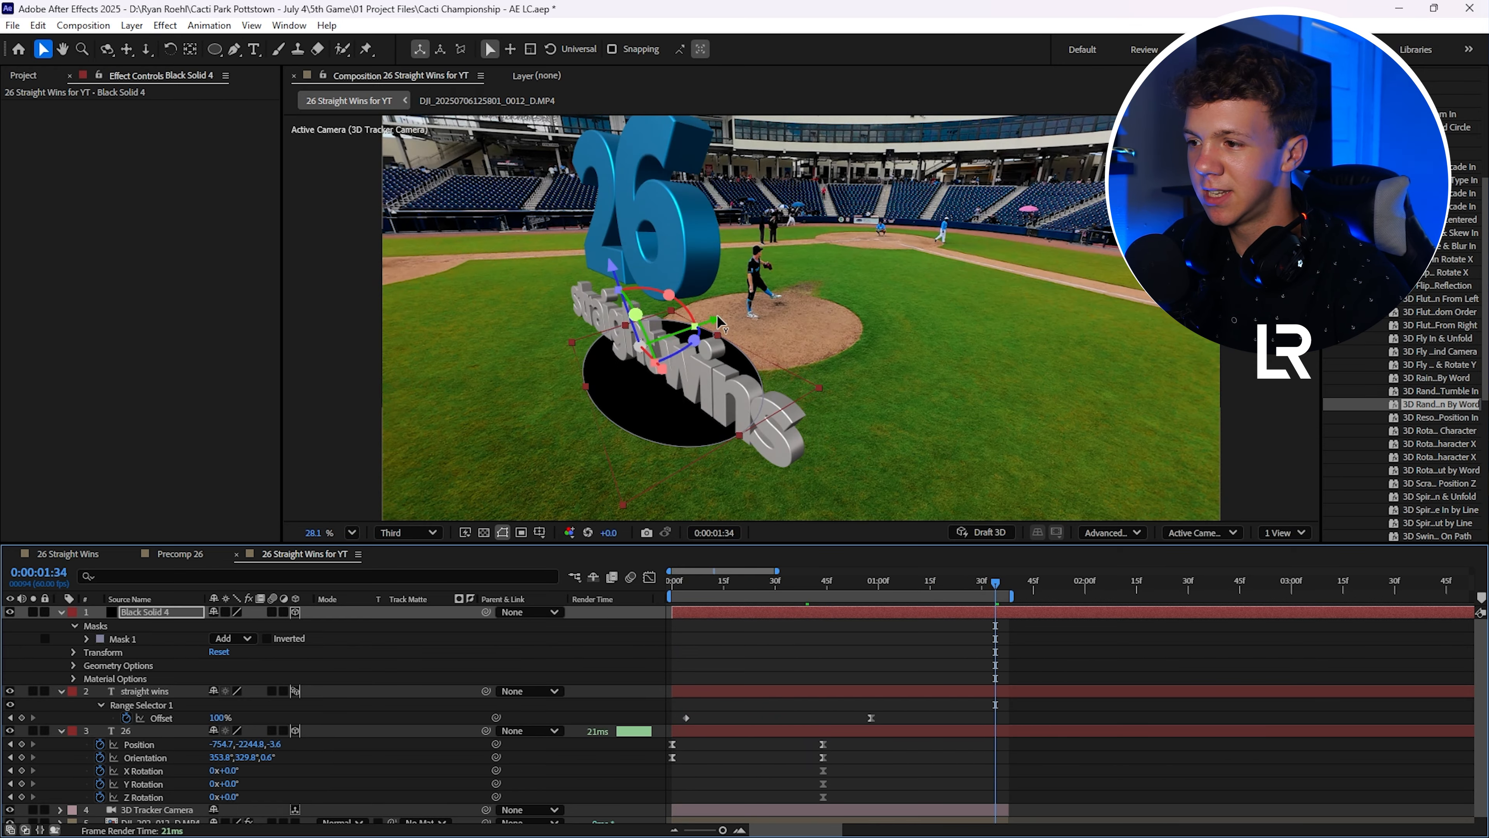
left_click_drag(720, 321, 758, 590)
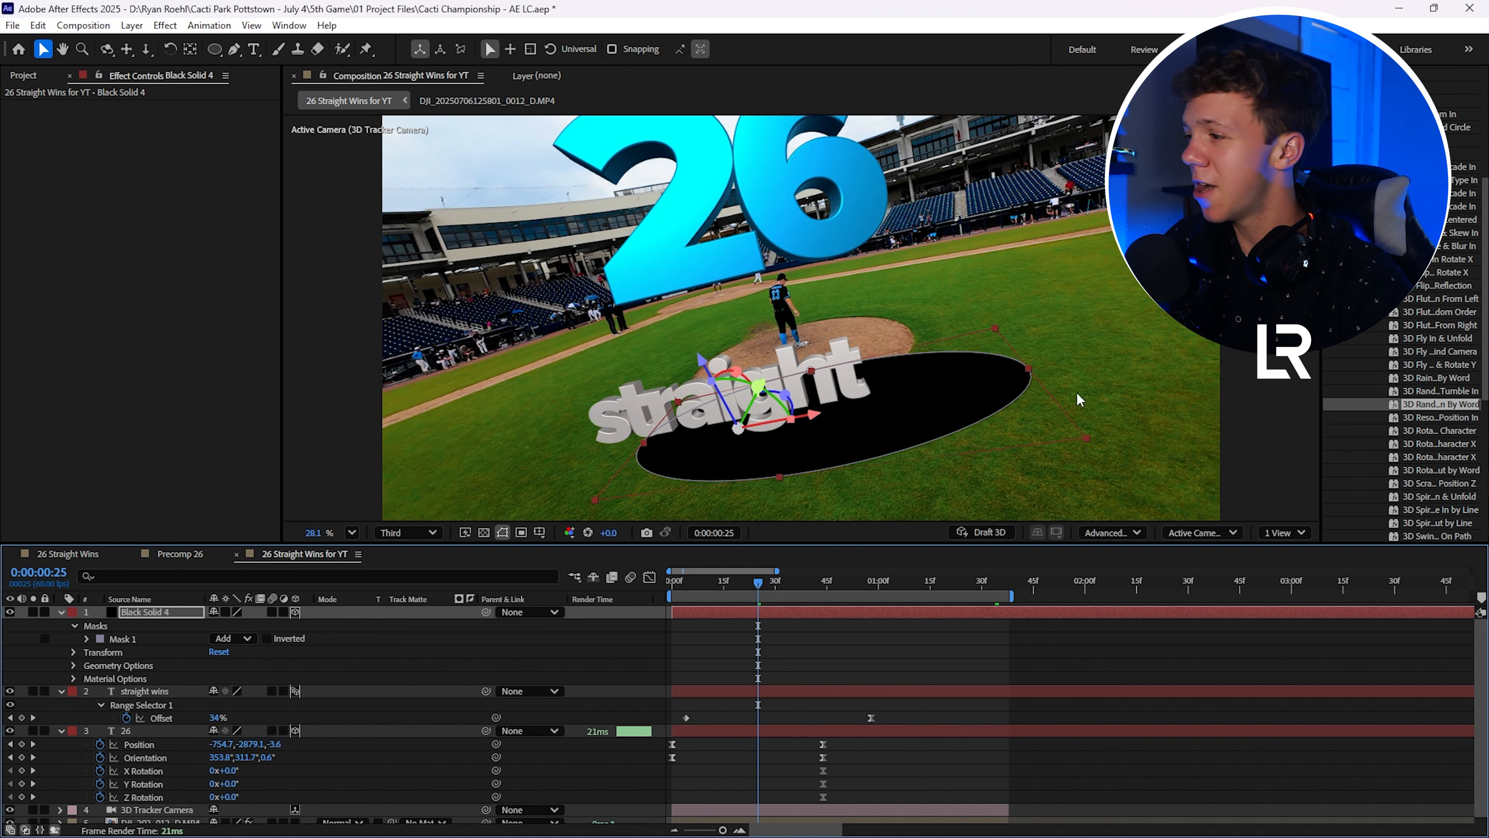
scroll(1372, 293, "up", 3)
left_click(1407, 201)
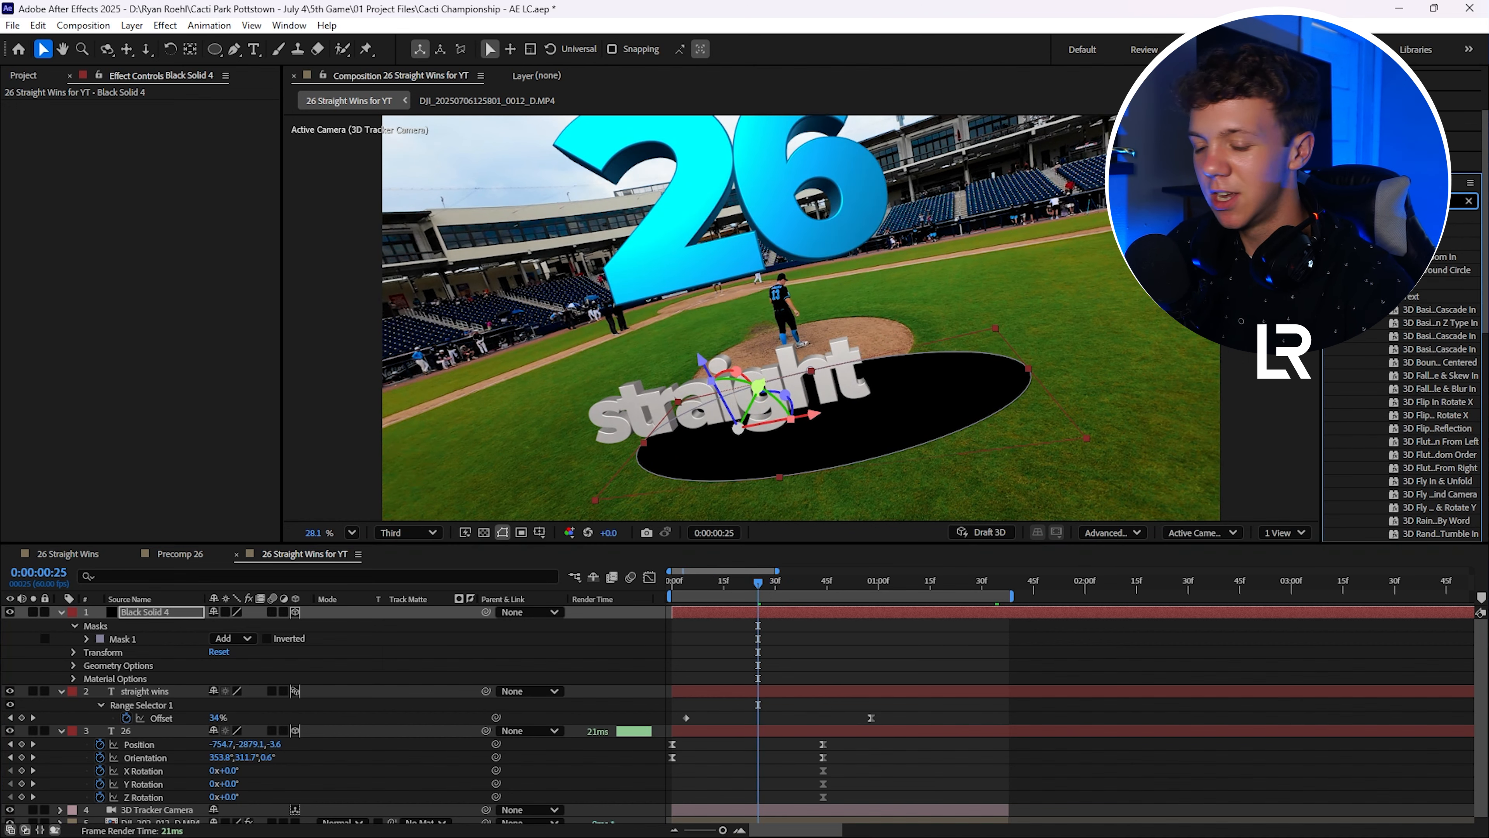
type("fast")
left_click_drag(1398, 409, 781, 444)
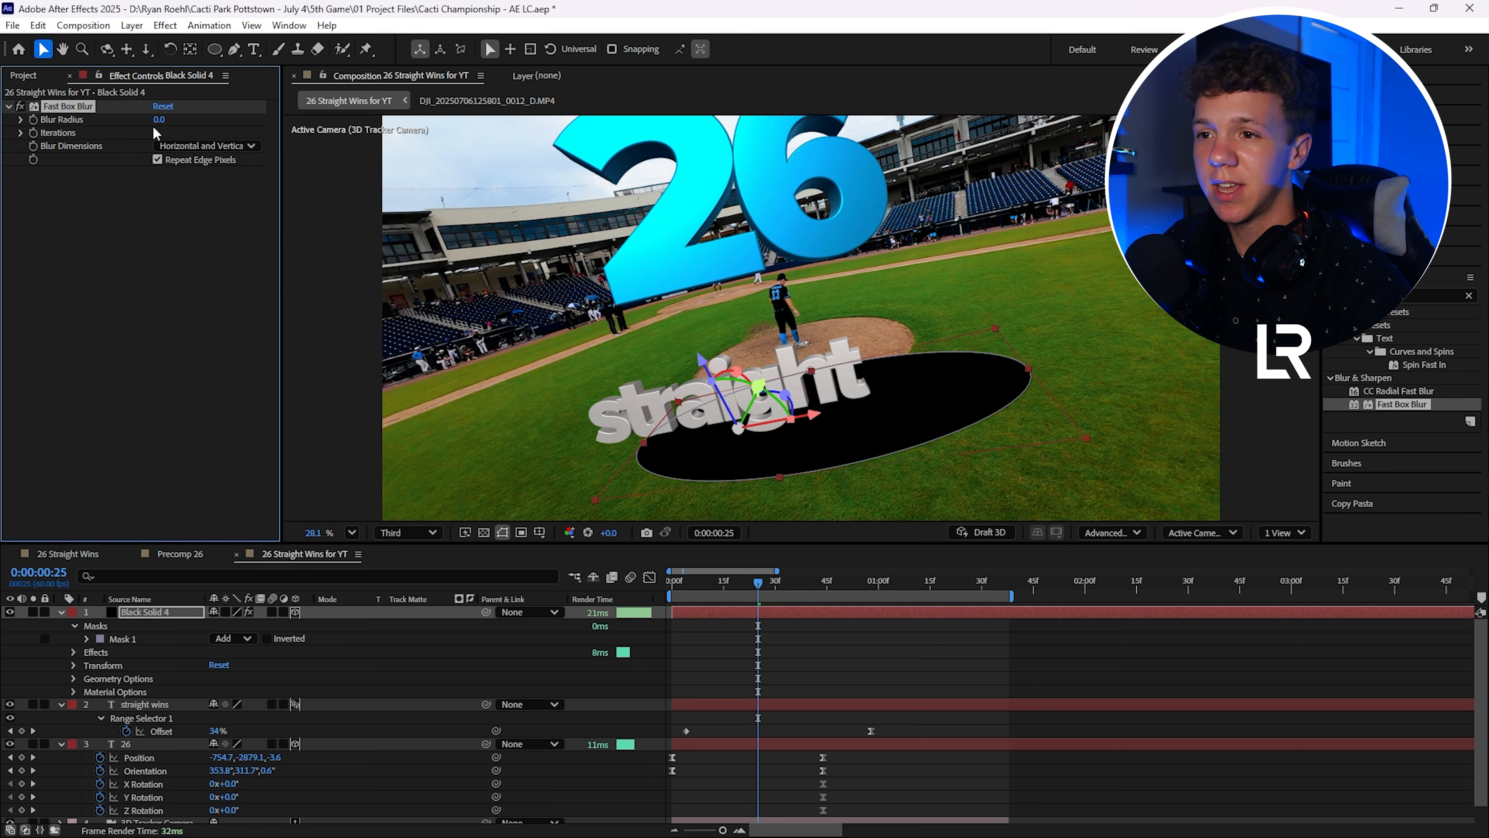
mouse_move(159, 119)
left_mouse_down()
mouse_move(258, 120)
mouse_move(177, 123)
left_mouse_up()
scroll(978, 360, "down", 2)
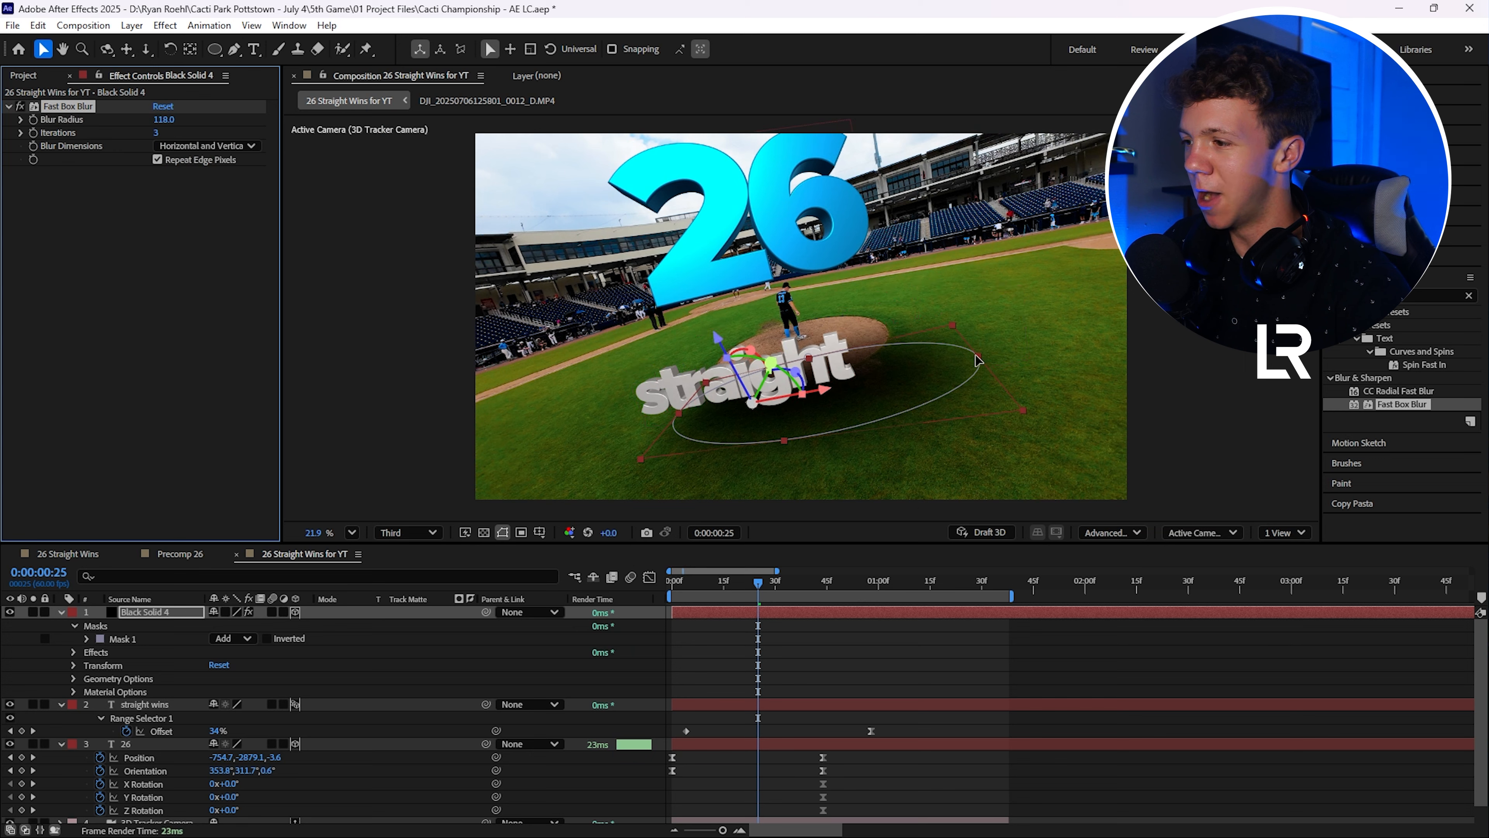
Flatten the ellipse mask's near edge, reshape its sides, and adjust the black solid's Scale so the shadow fits under the text
left_click(786, 441)
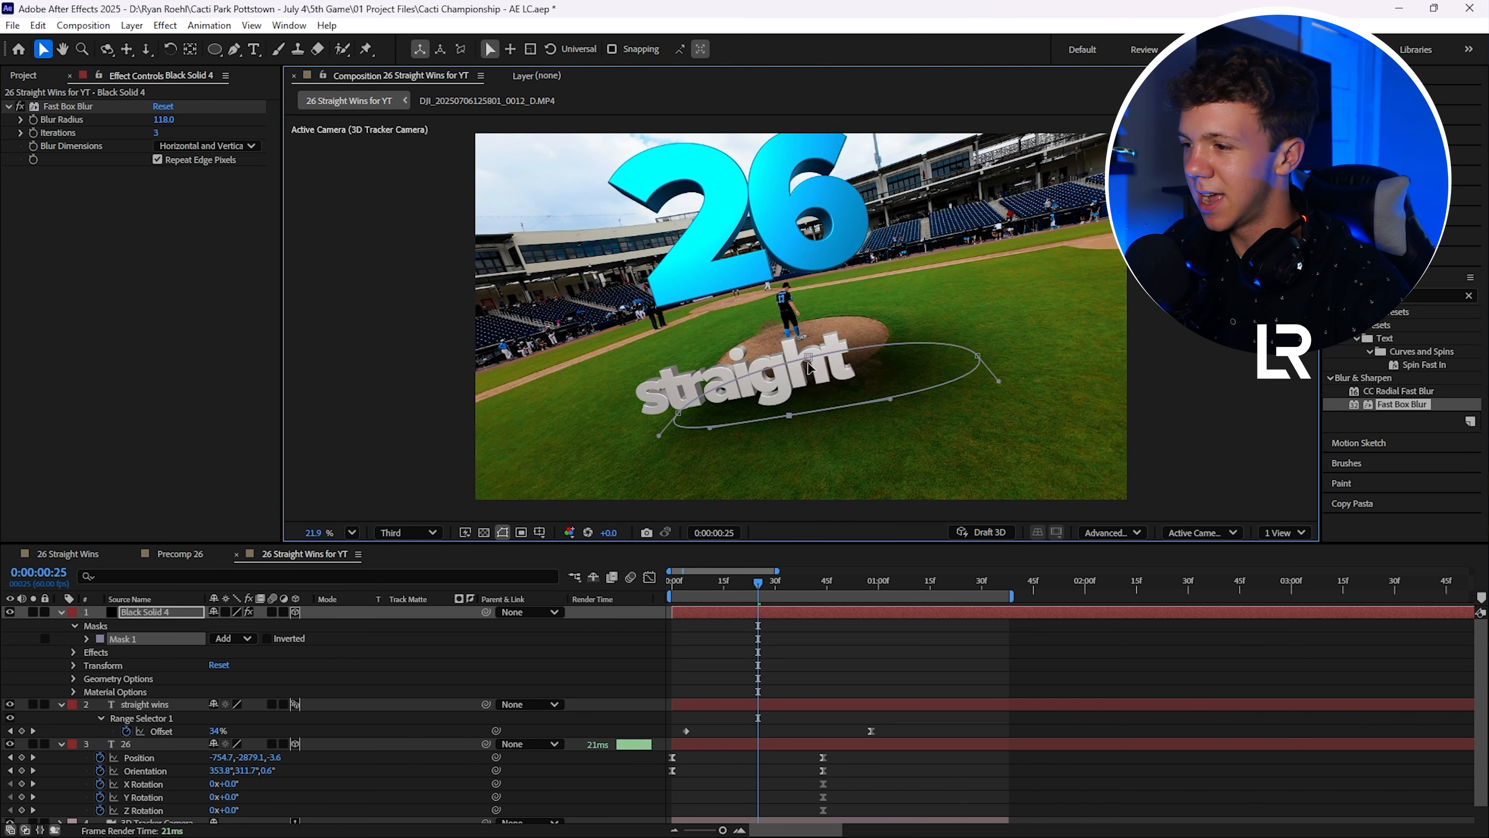
left_click_drag(977, 356, 910, 371)
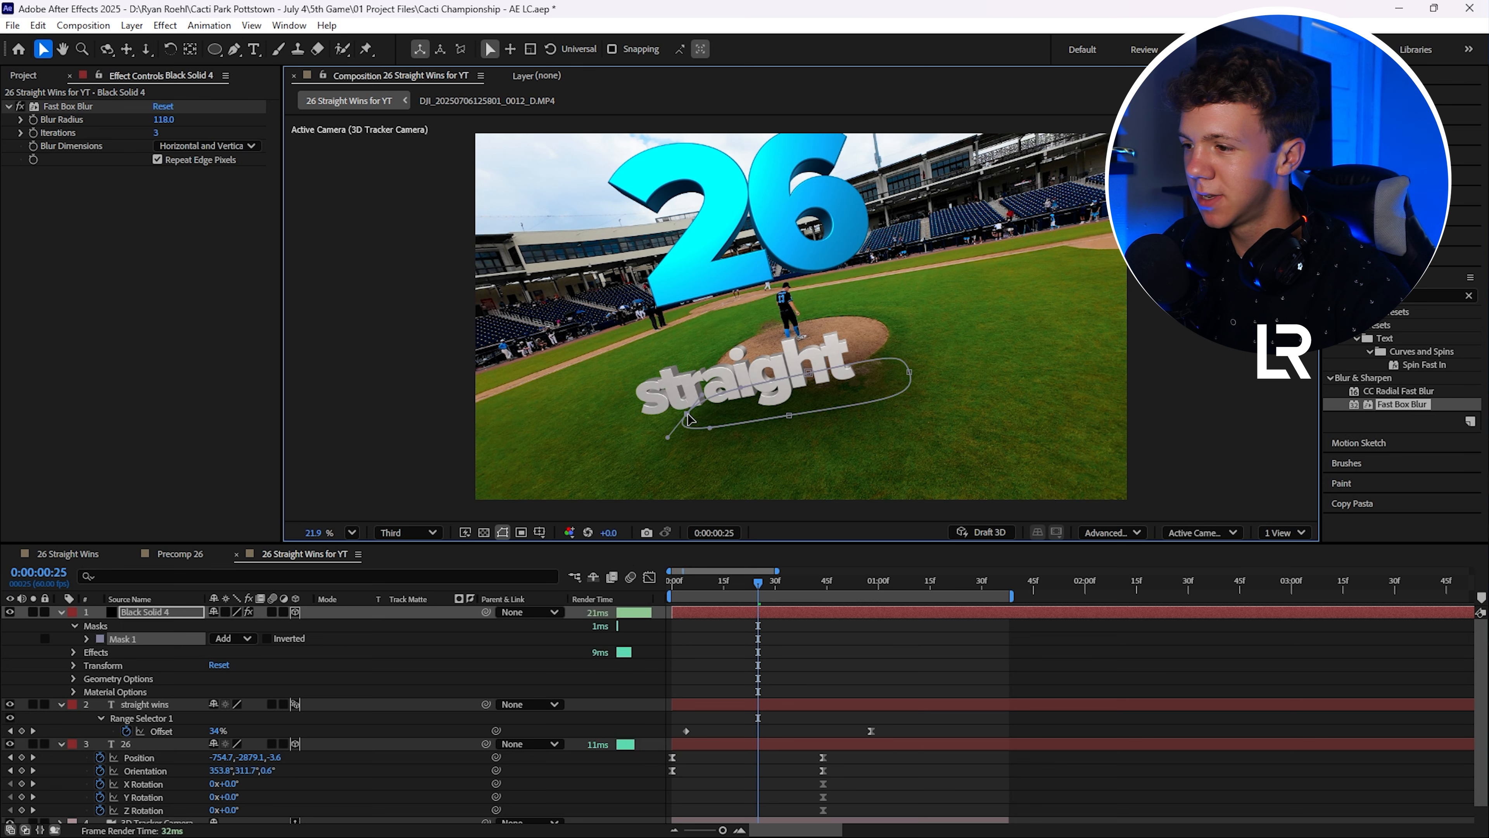
left_click(161, 612)
key("s")
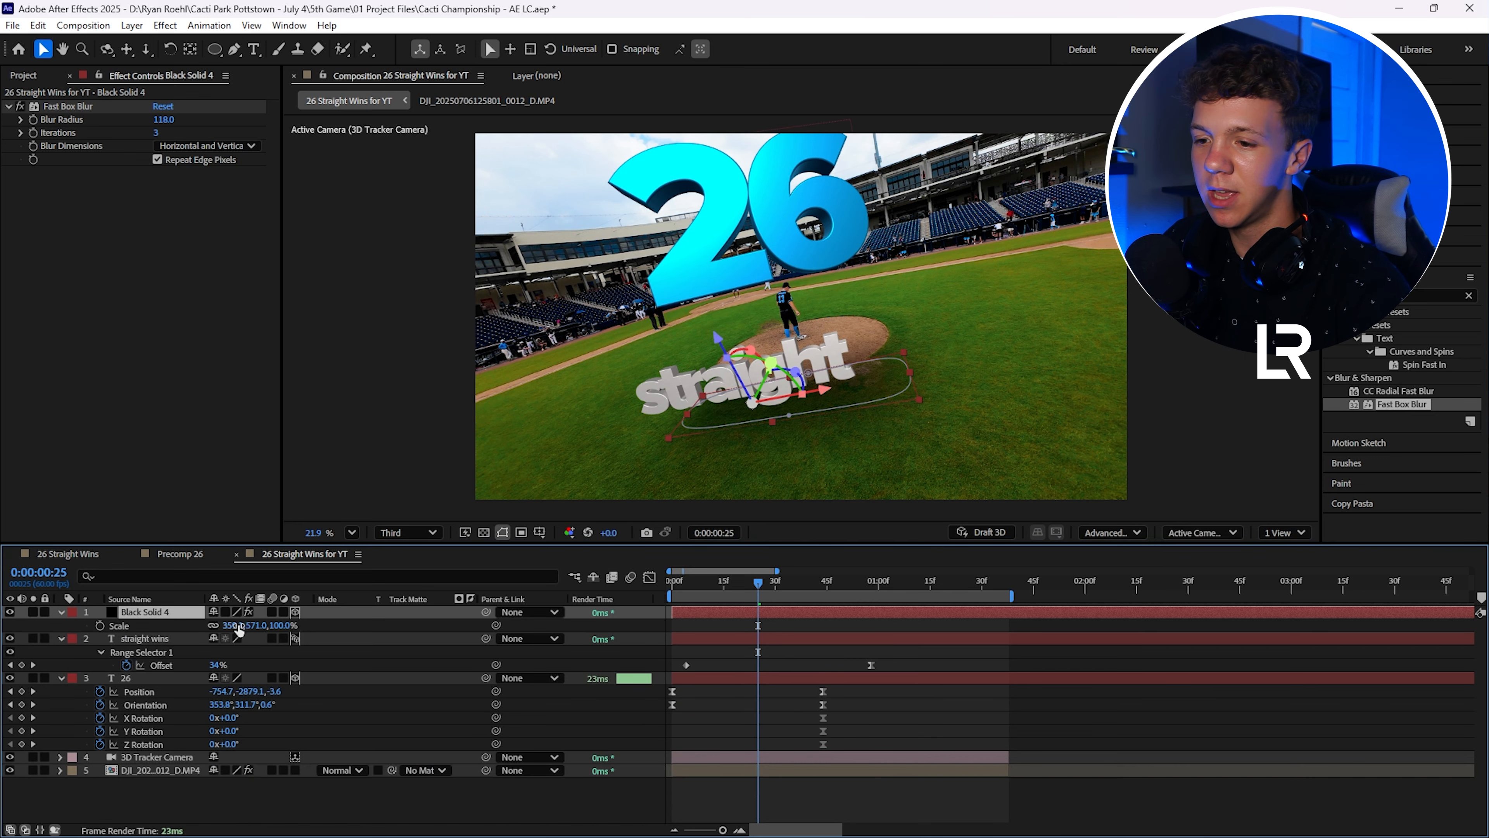
left_click_drag(237, 625, 145, 627)
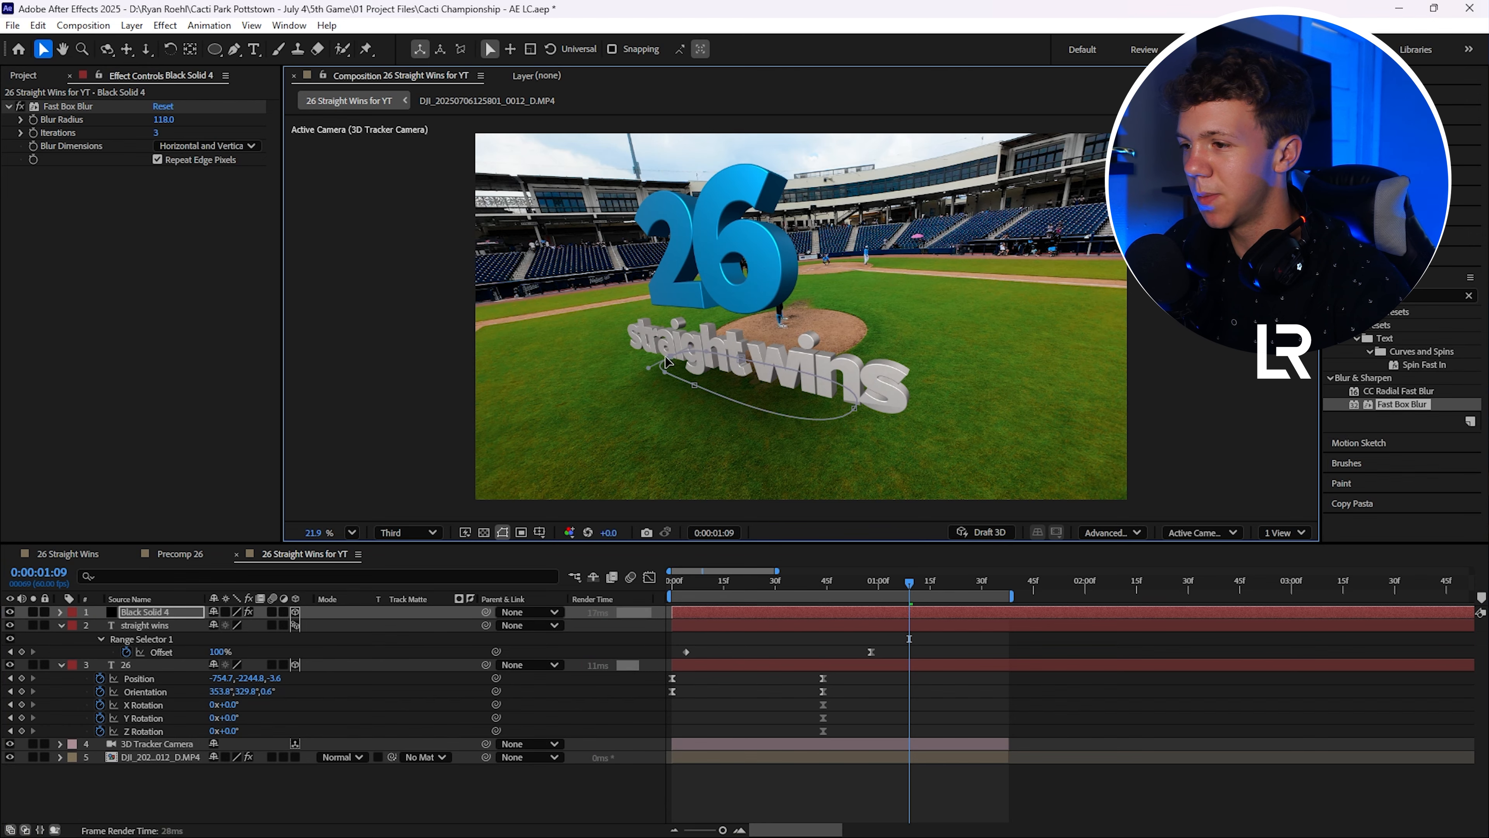
Fade the shadow solid in with Opacity keyframes of 0% at frame 6 and 100% at frame 23, and preview it
mouse_move(718, 584)
left_mouse_down()
mouse_move(870, 582)
mouse_move(691, 587)
left_mouse_up()
left_click(704, 617)
key("alt+shift+t")
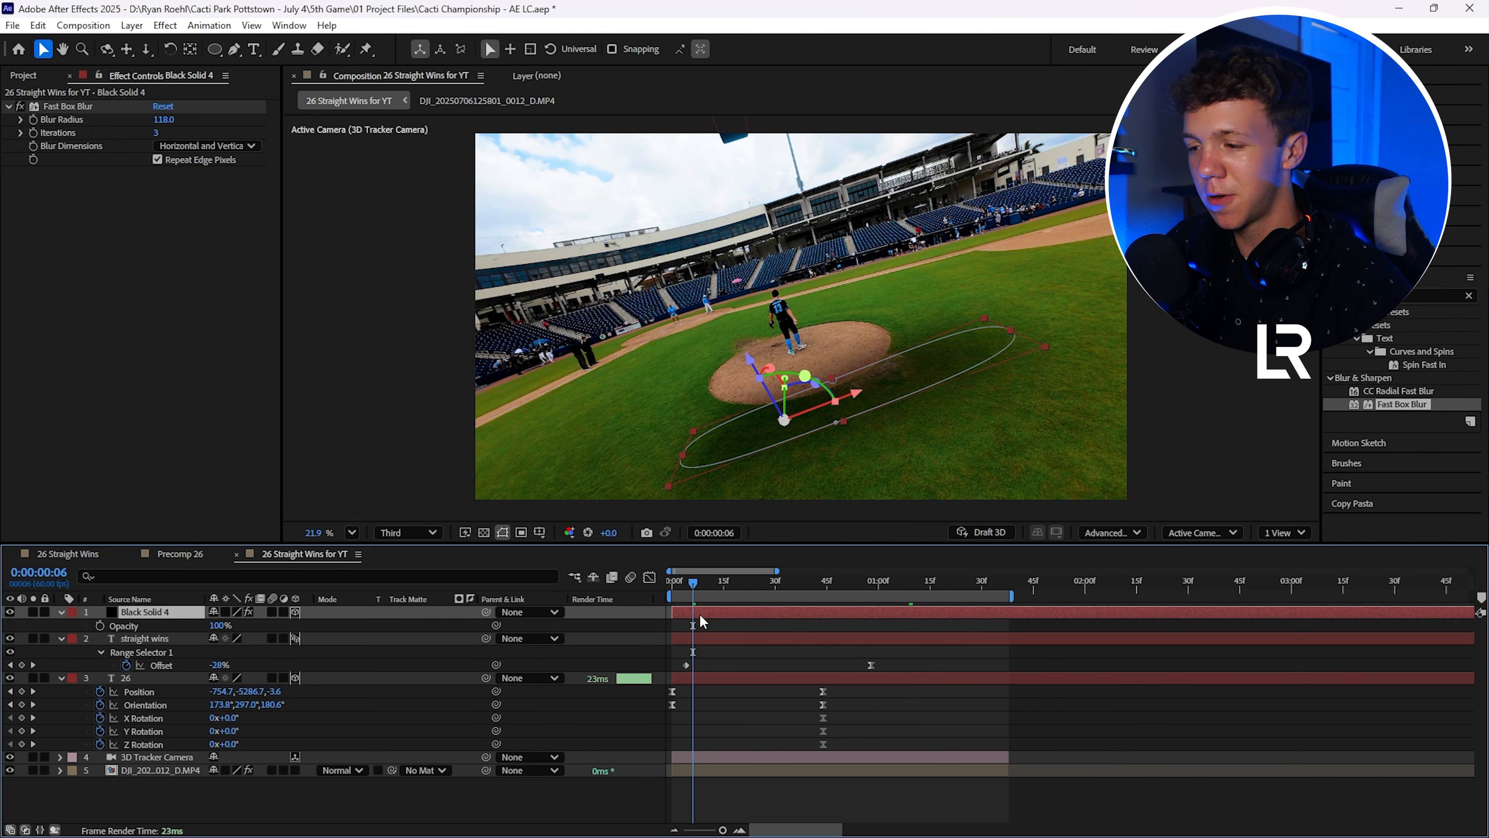
left_click_drag(408, 631, 262, 632)
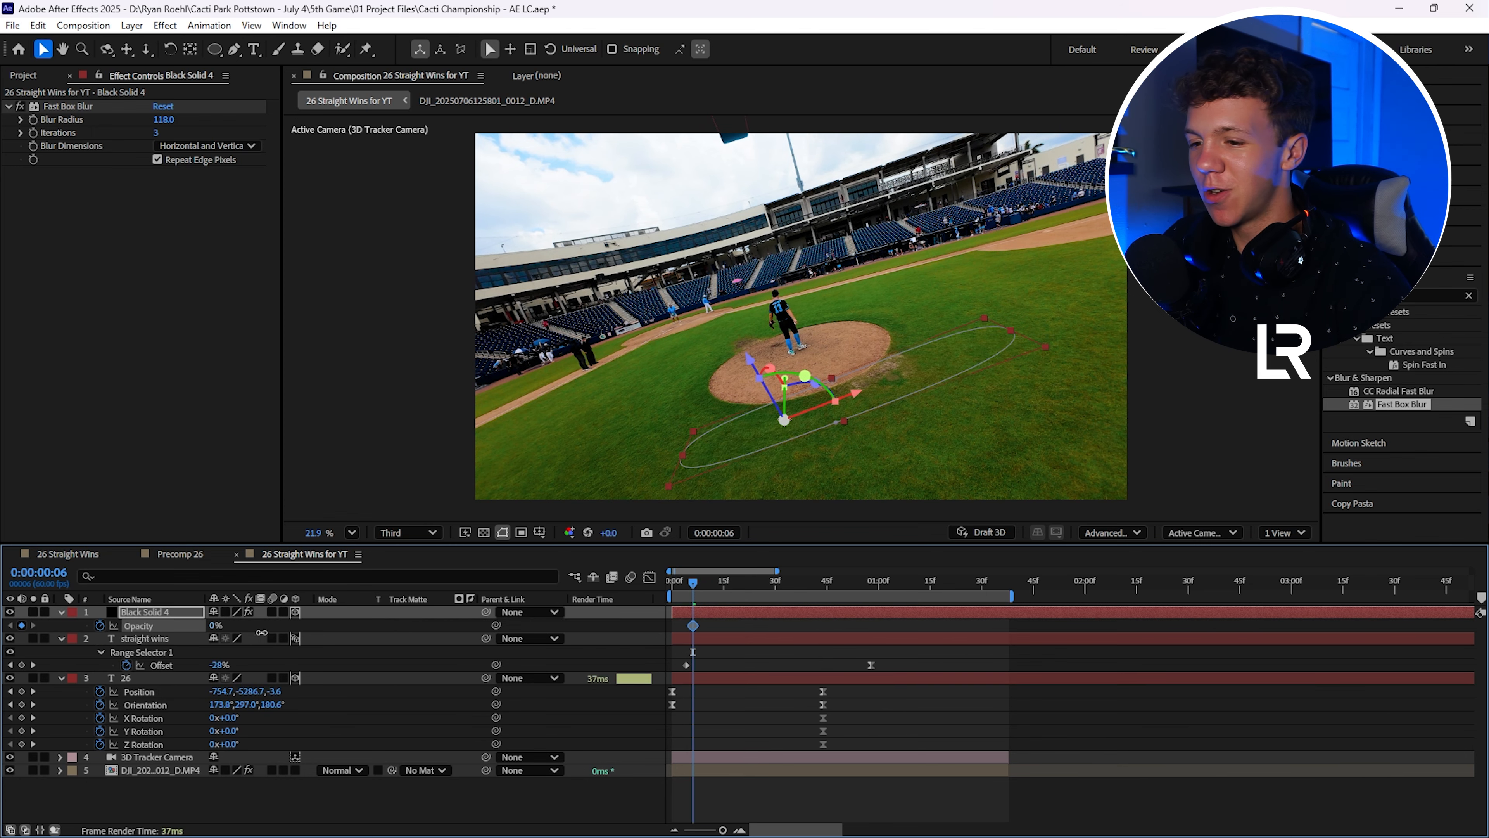
left_click_drag(692, 588, 751, 578)
left_click_drag(215, 625, 303, 617)
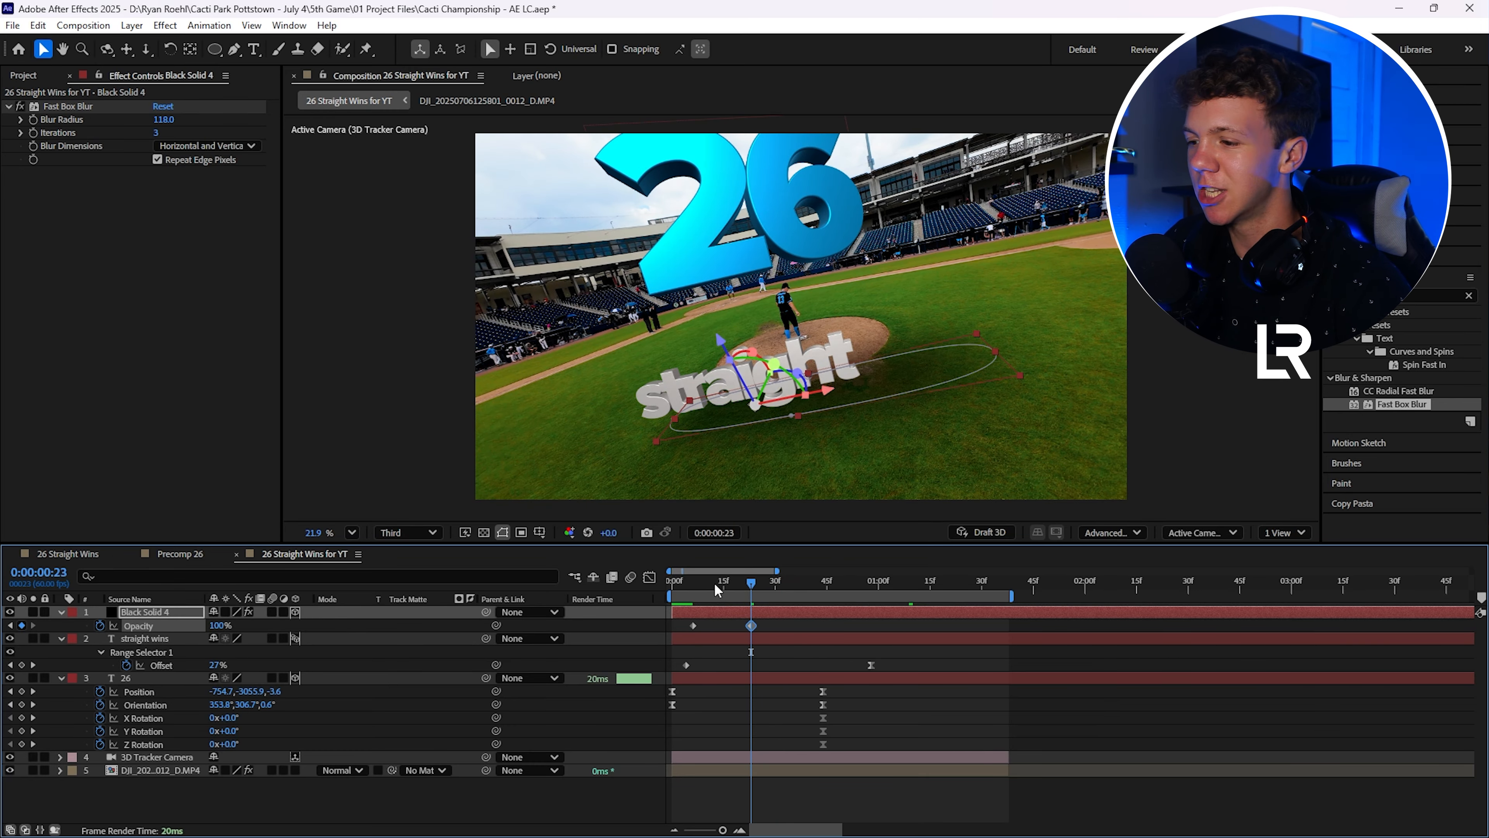
key("space")
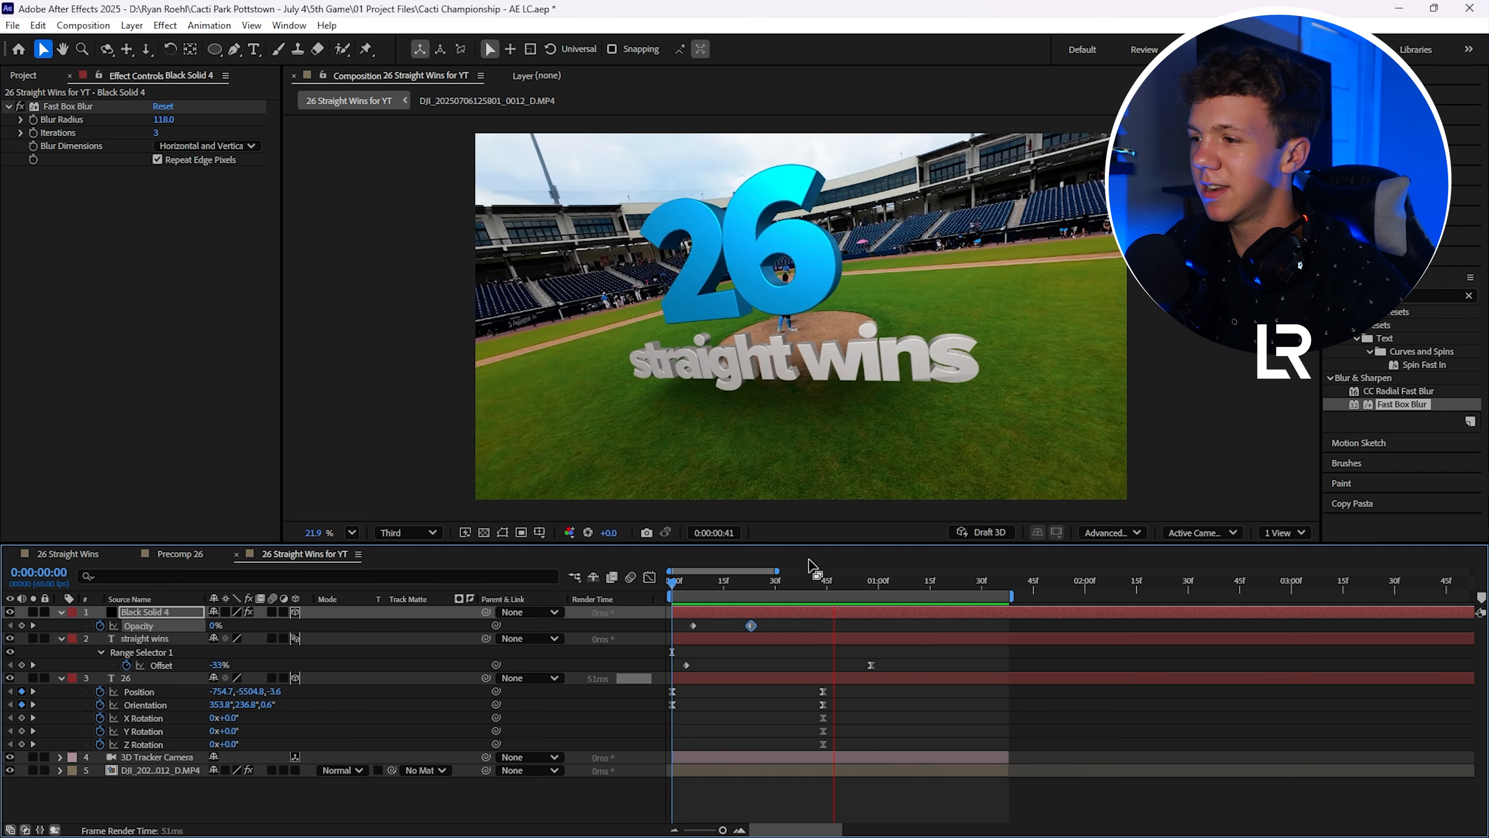
Set the shadow's second Opacity keyframe to 59%, move it to about frame 34, and preview the animation
left_click(753, 583)
left_click_drag(219, 626, 203, 626)
left_click(777, 616)
left_click(751, 626)
left_click_drag(751, 626, 789, 626)
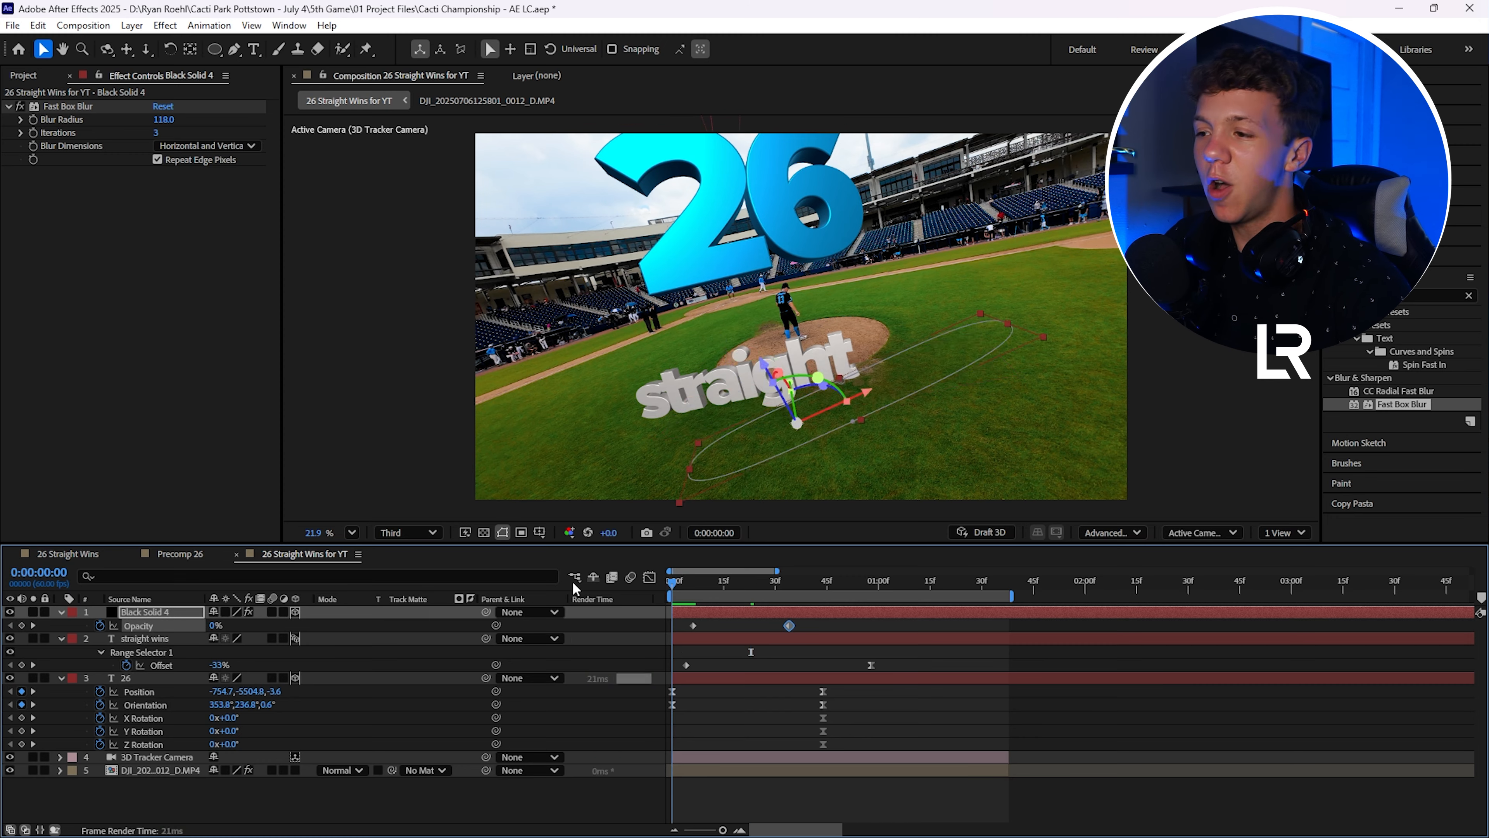
key("space")
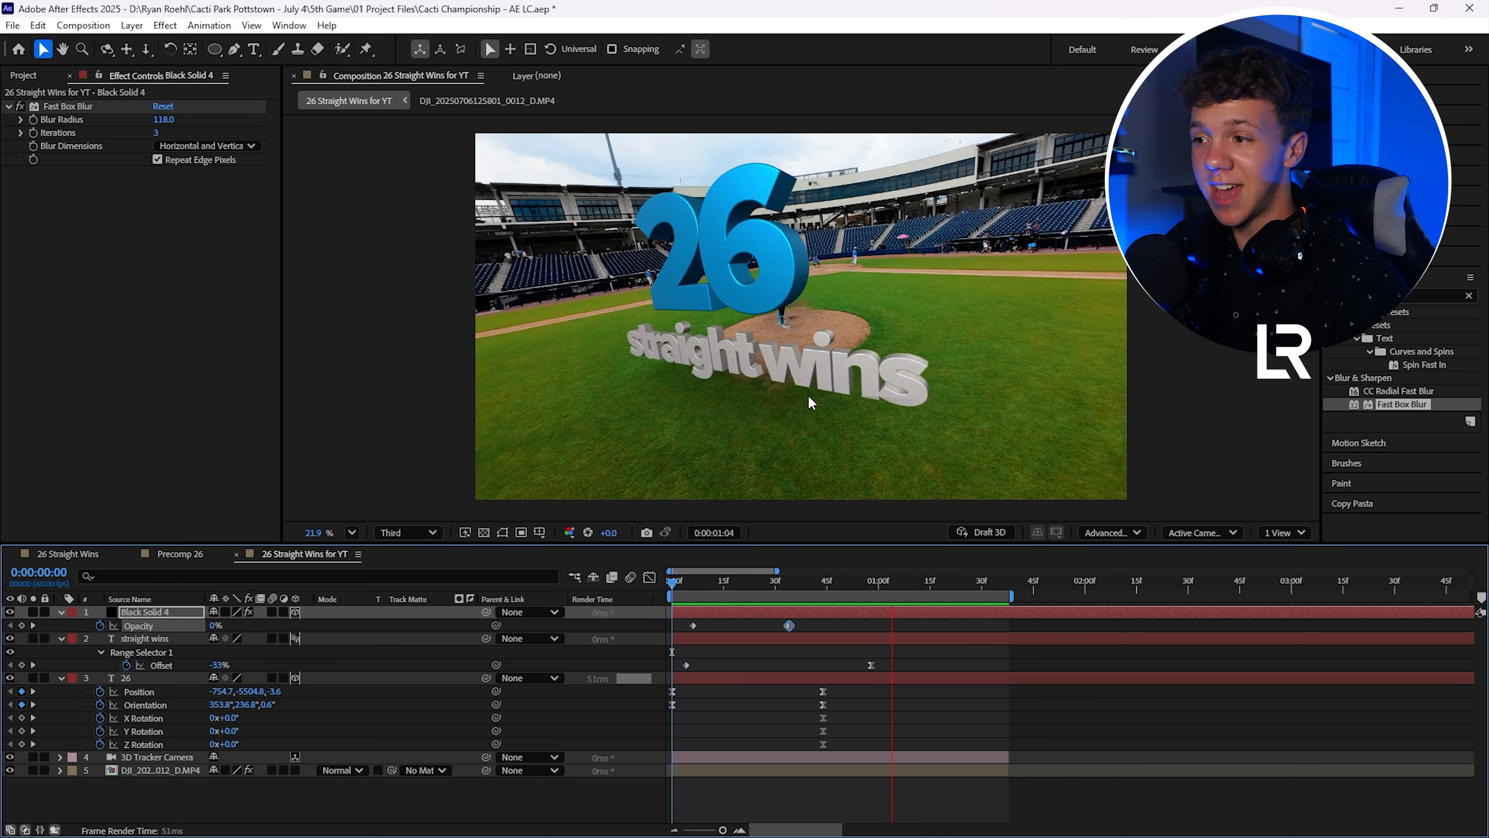
key("space")
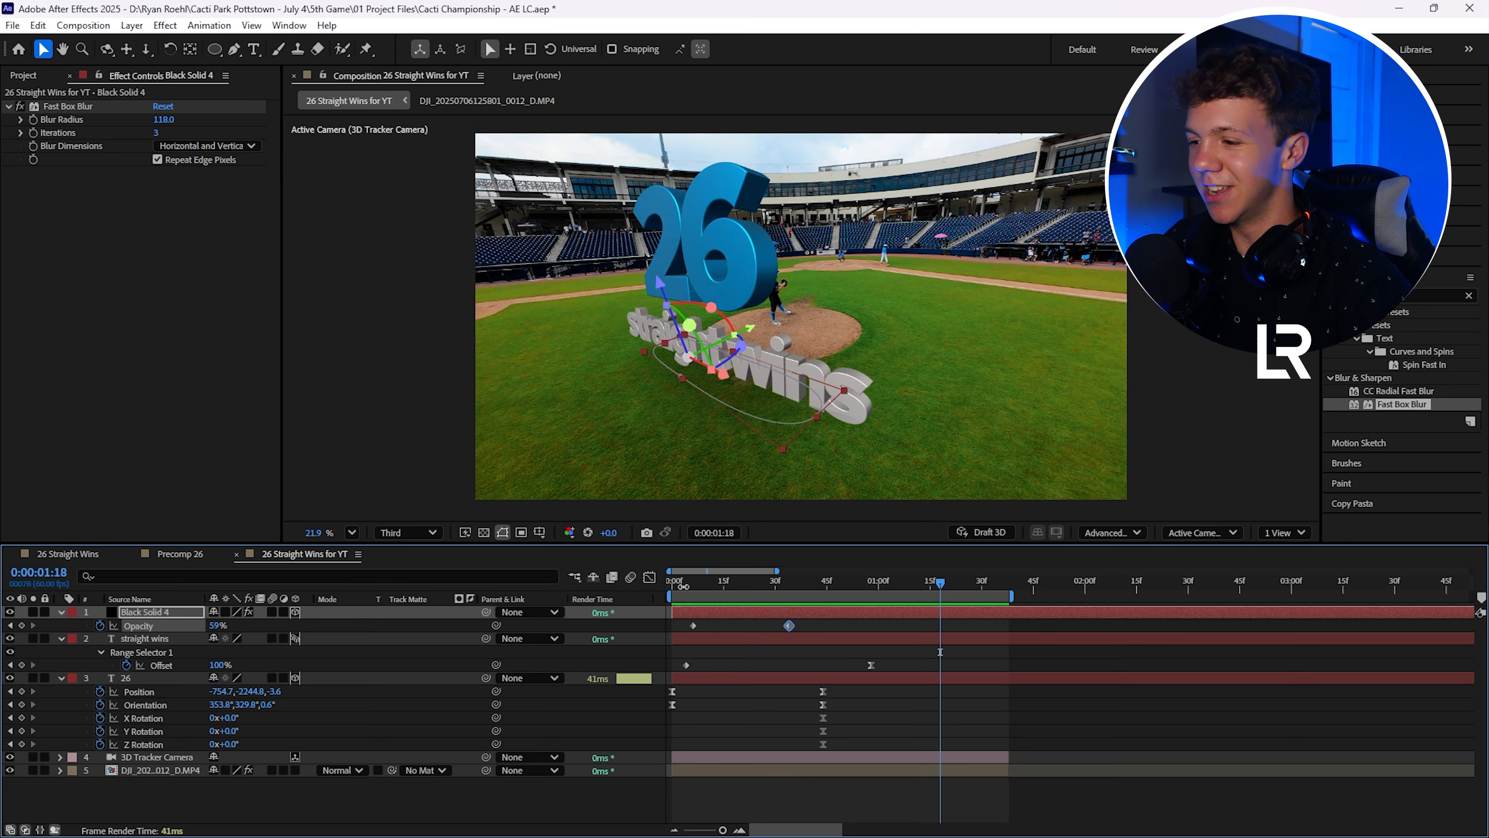
key("space")
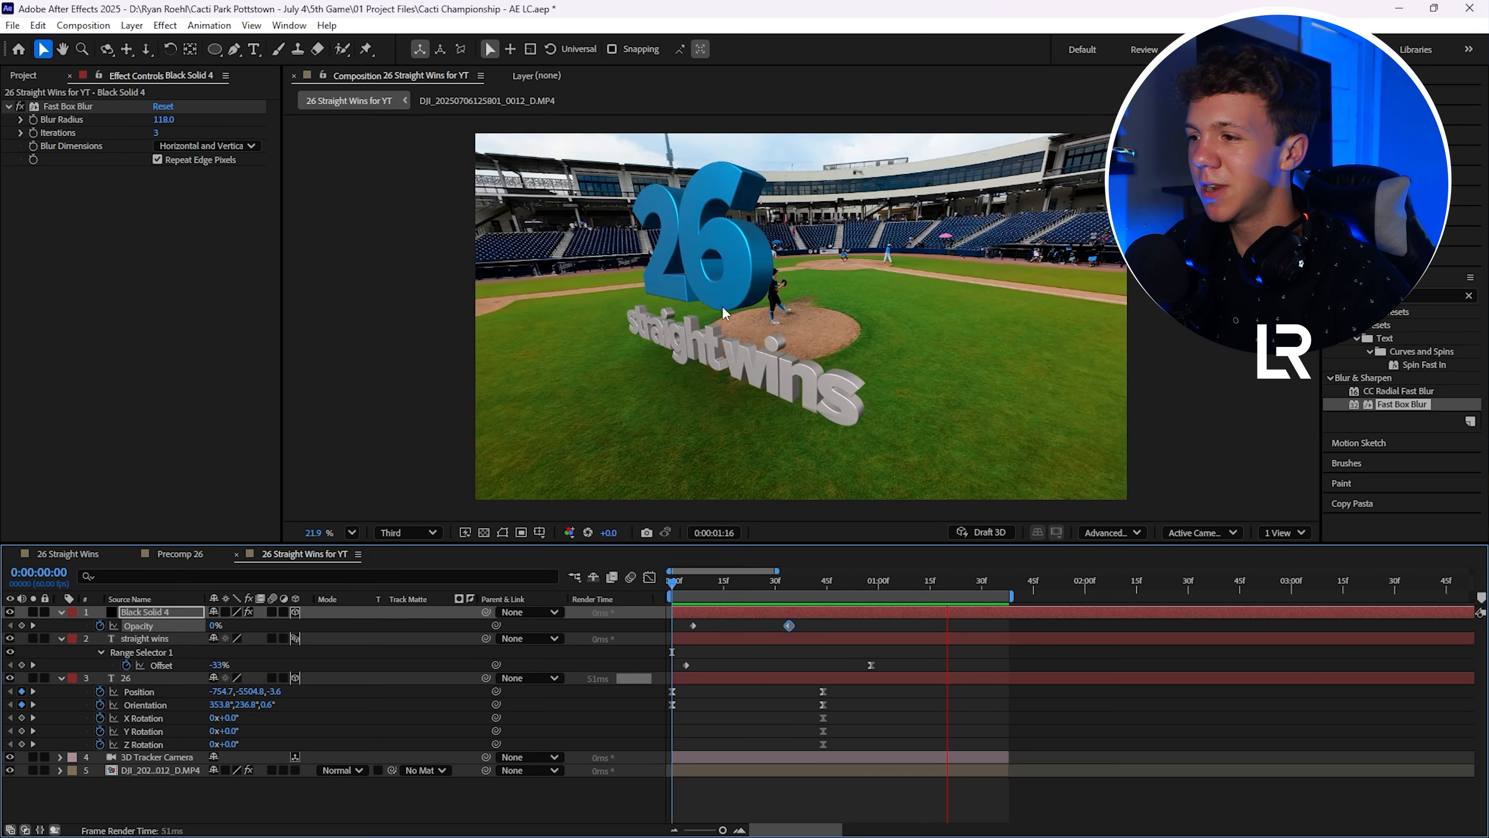
key("space")
key("space")
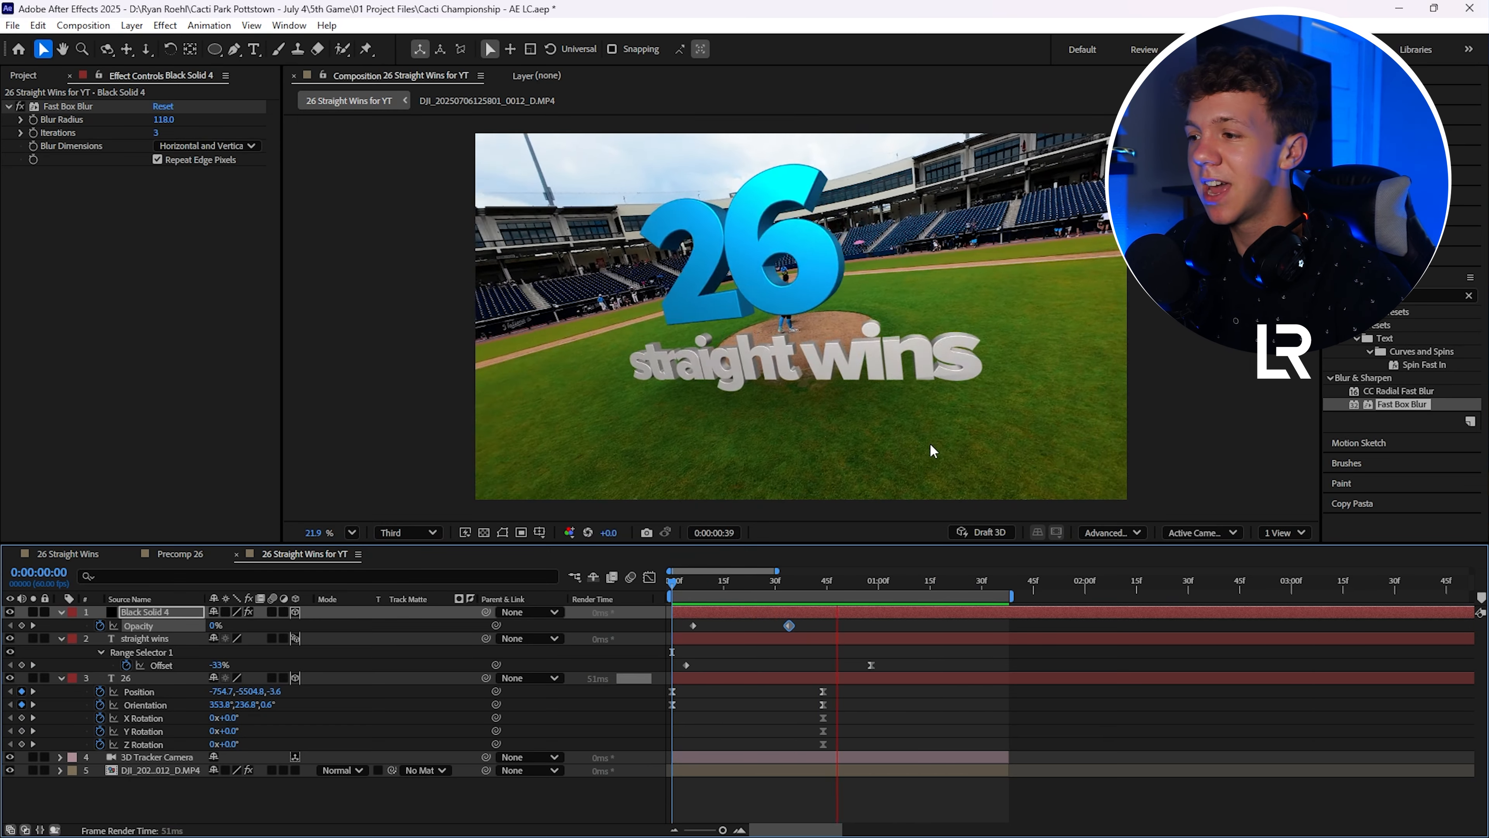
key("space")
Pre-compose the black solid, both text layers and the 3D Tracker Camera, moving all attributes into the new composition
left_click(61, 612)
left_click(60, 625)
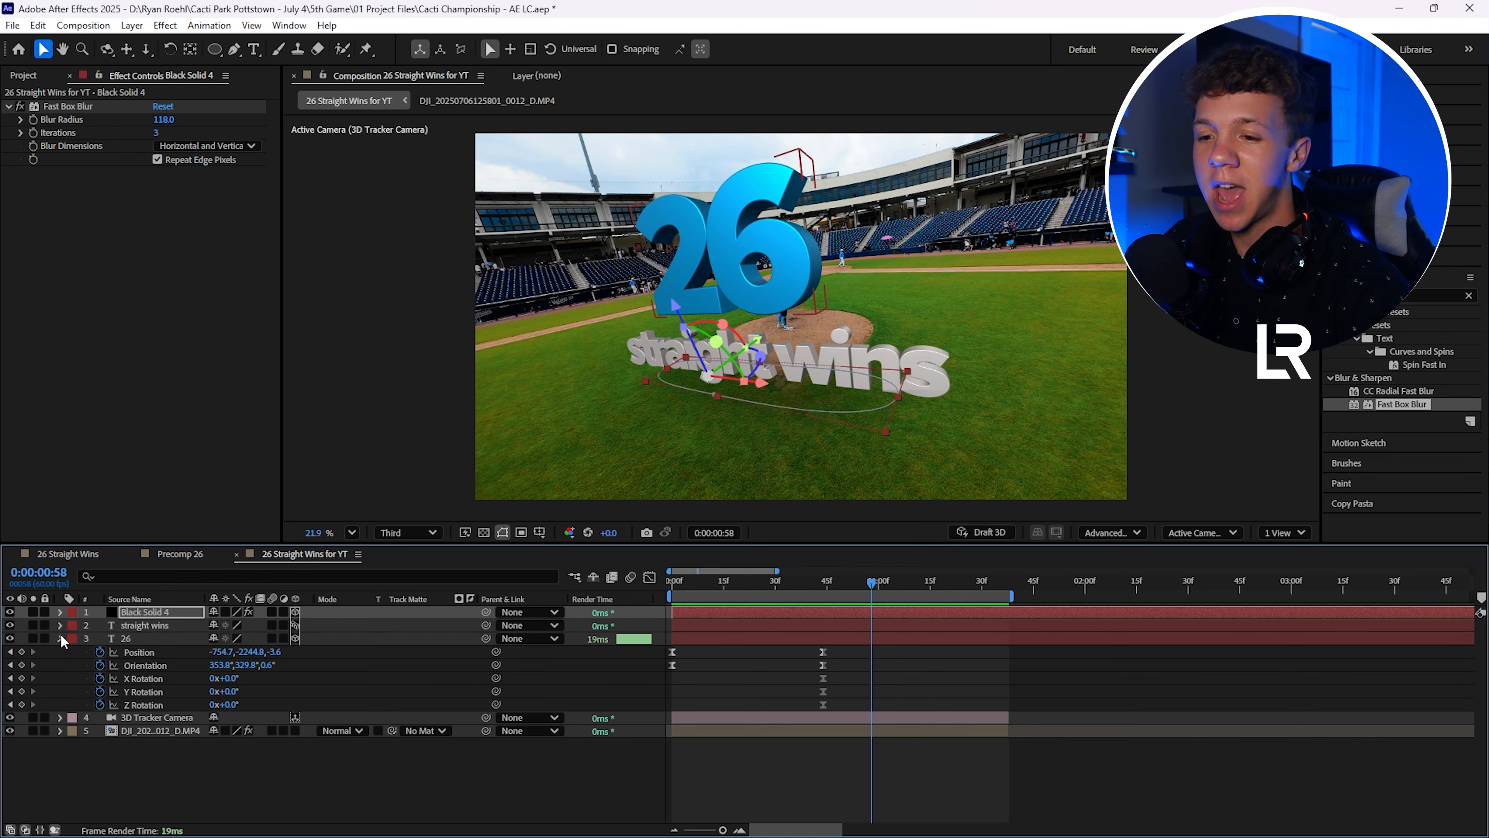
left_click(60, 639)
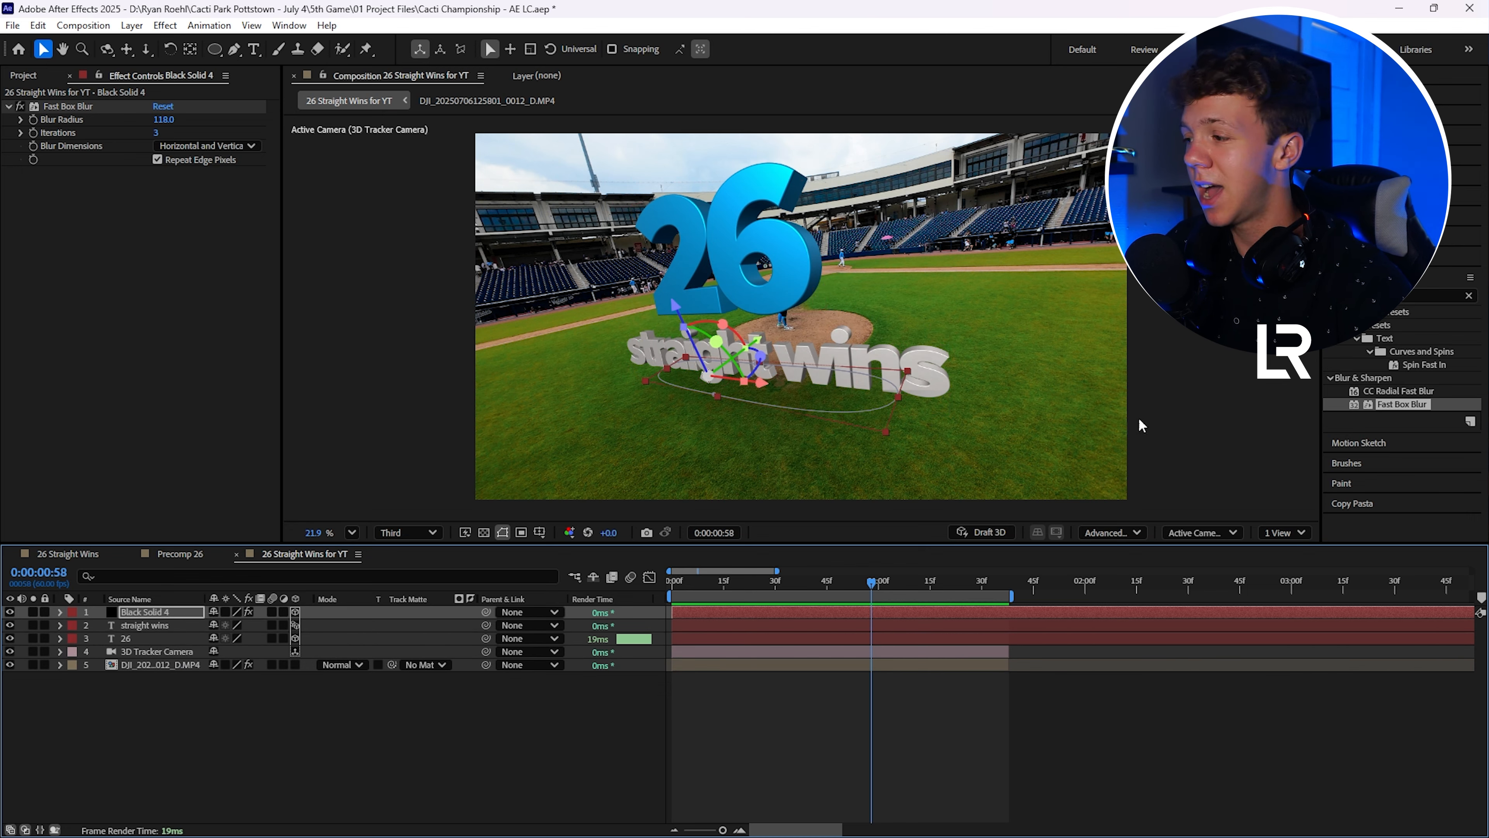
left_click(142, 649)
left_click(142, 638, "ctrl")
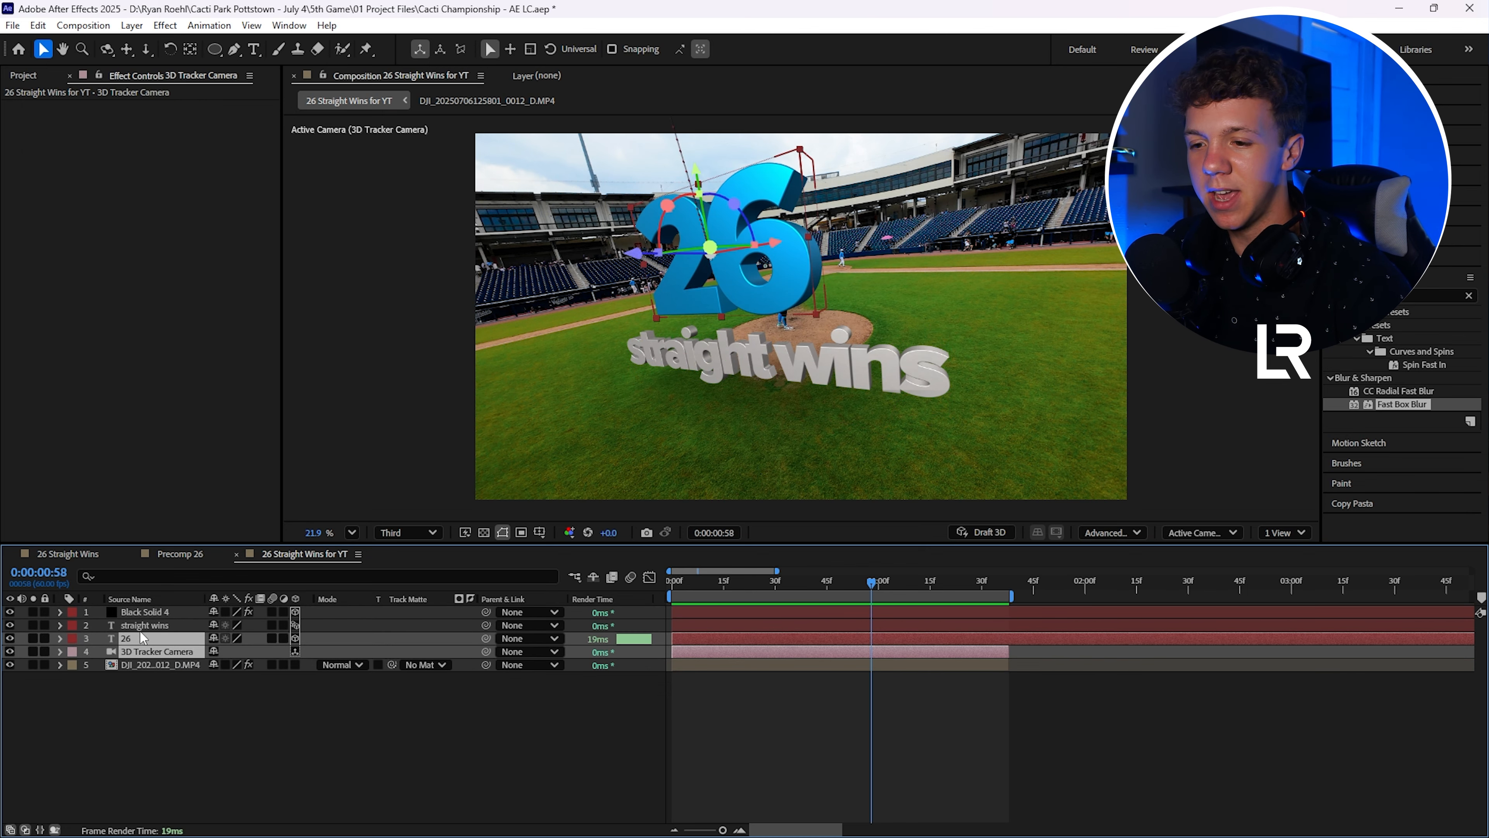
left_click(138, 625, "ctrl")
left_click(139, 615, "ctrl")
right_click(166, 636)
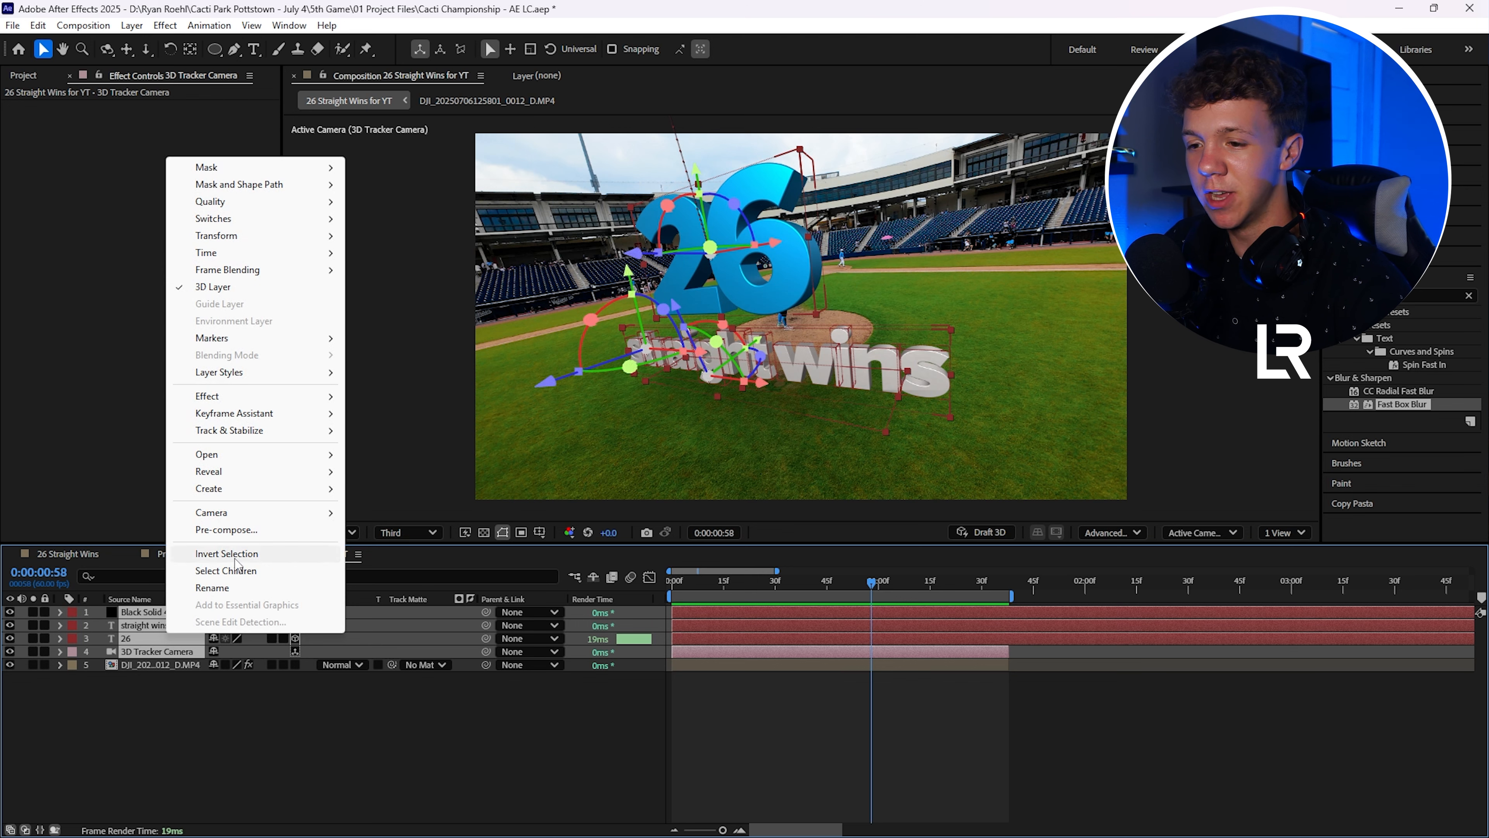
left_click(238, 531)
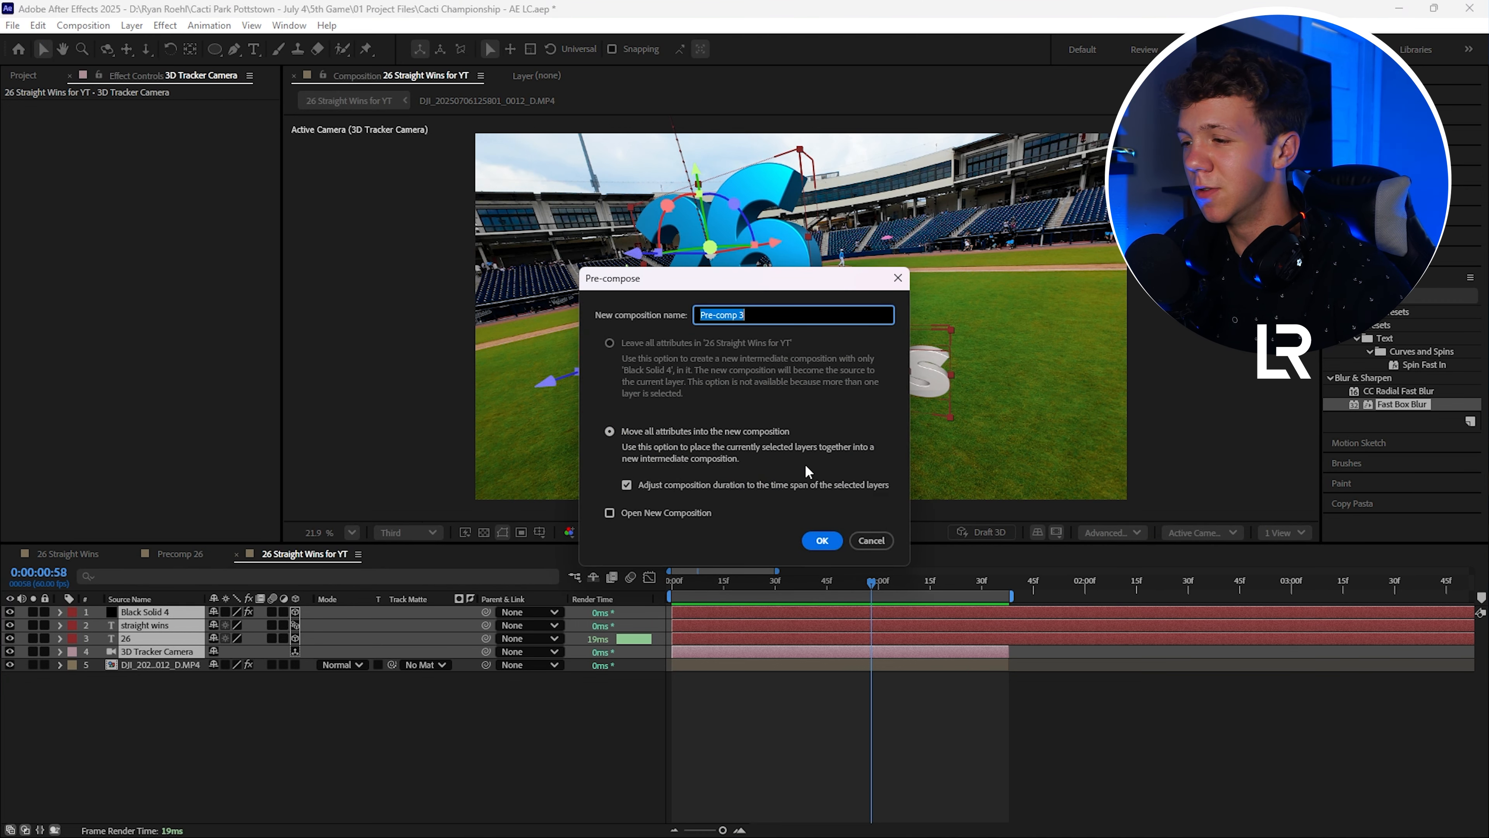
left_click(822, 538)
Apply Deep Glow 2 to the title pre-comp with Radius 102 and Exposure 0.17, and preview the glow
type("deep")
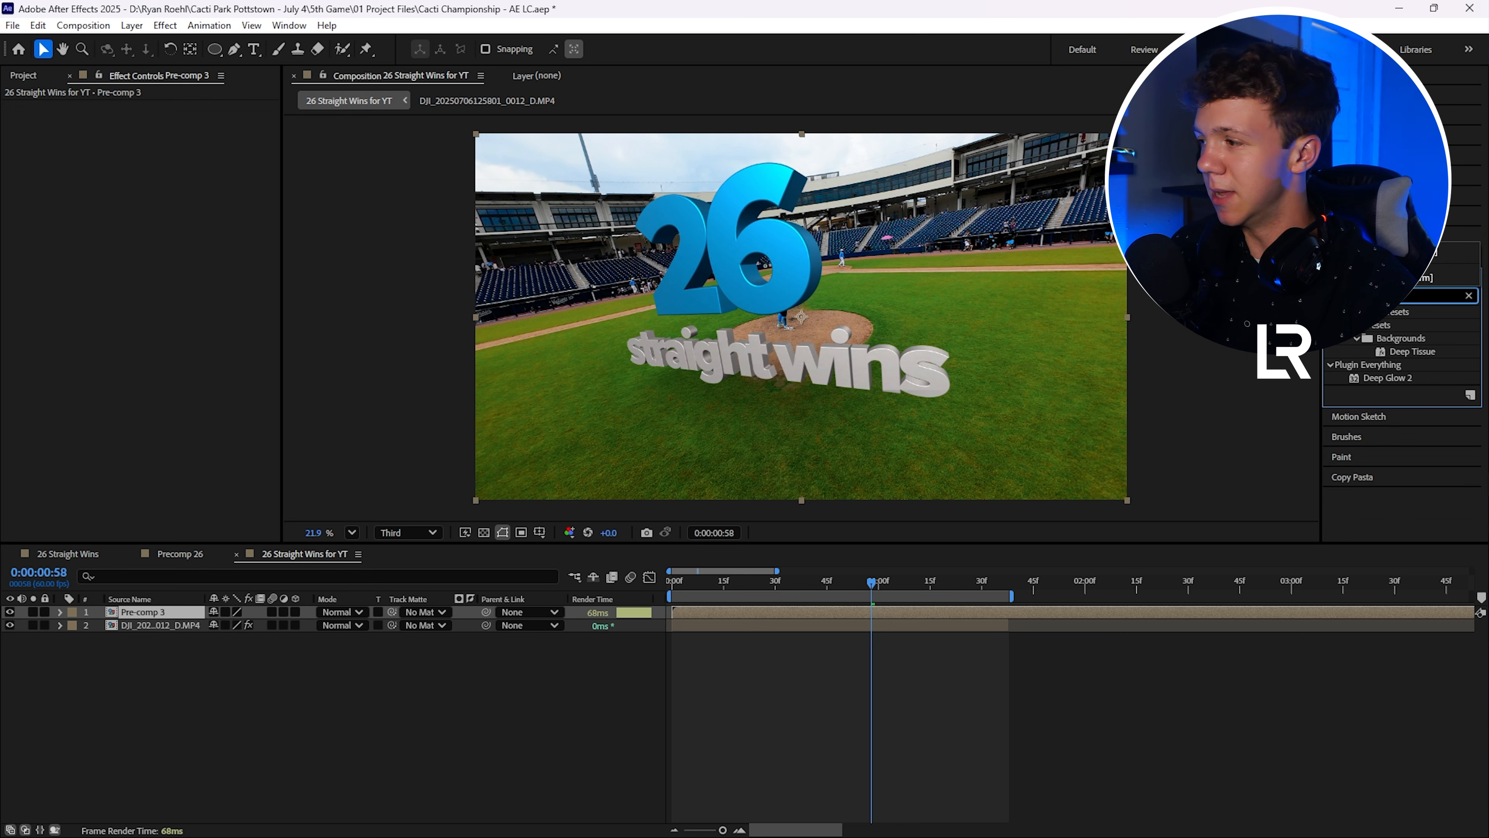
left_click_drag(1388, 377, 660, 296)
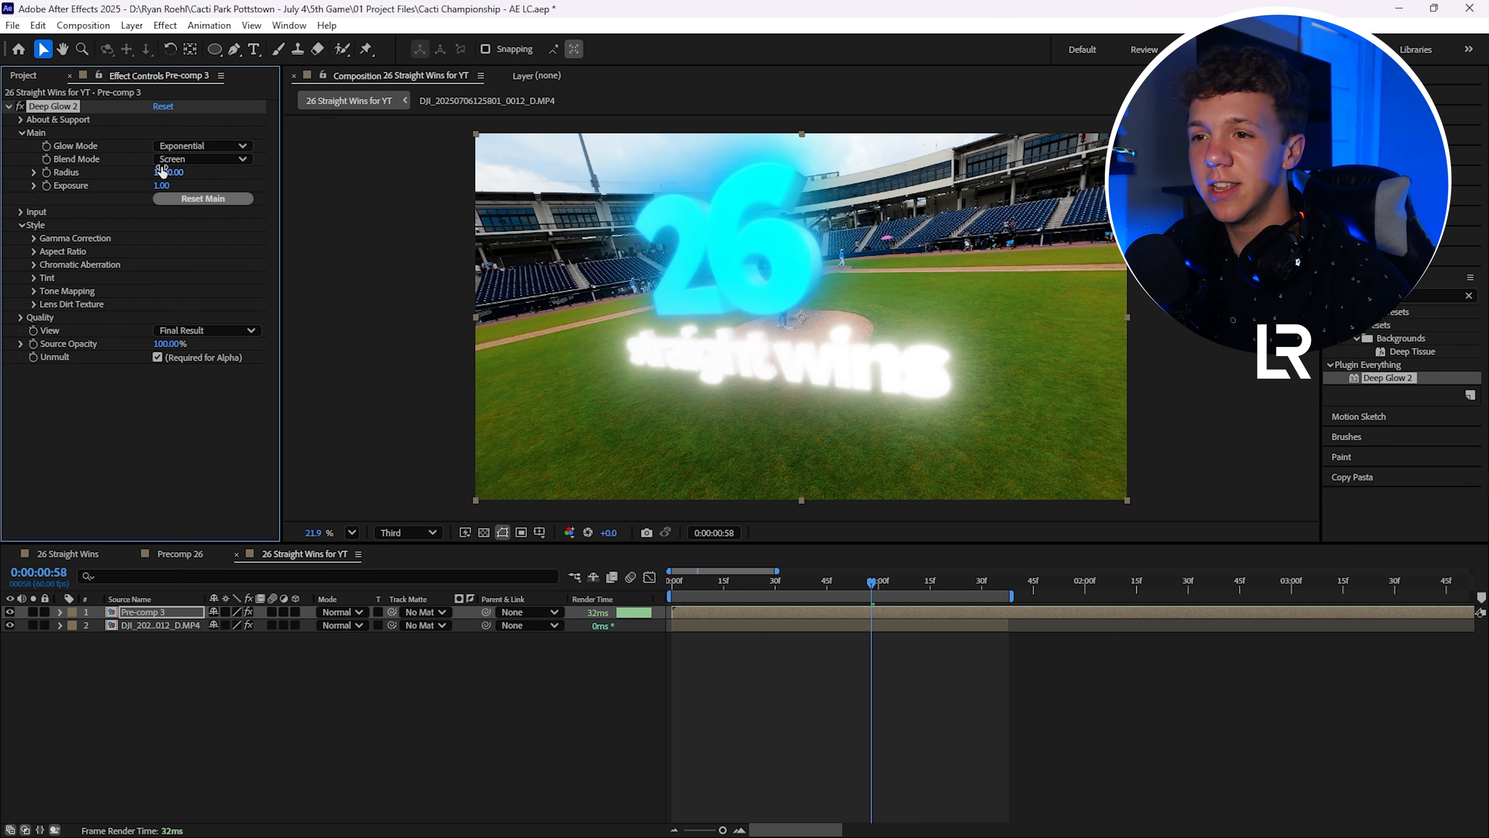
left_click_drag(162, 172, 110, 172)
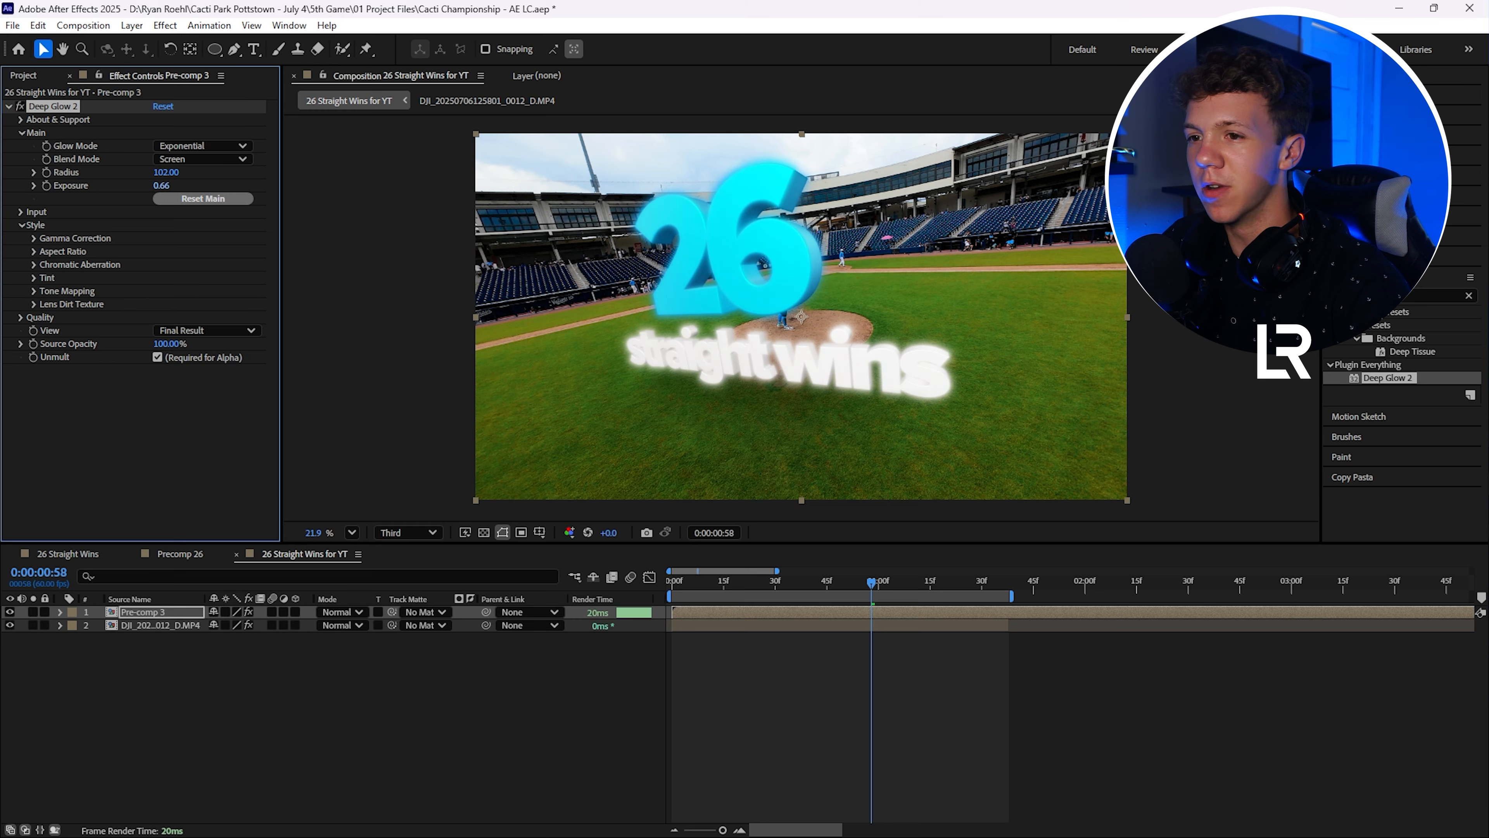
left_click_drag(161, 185, 147, 184)
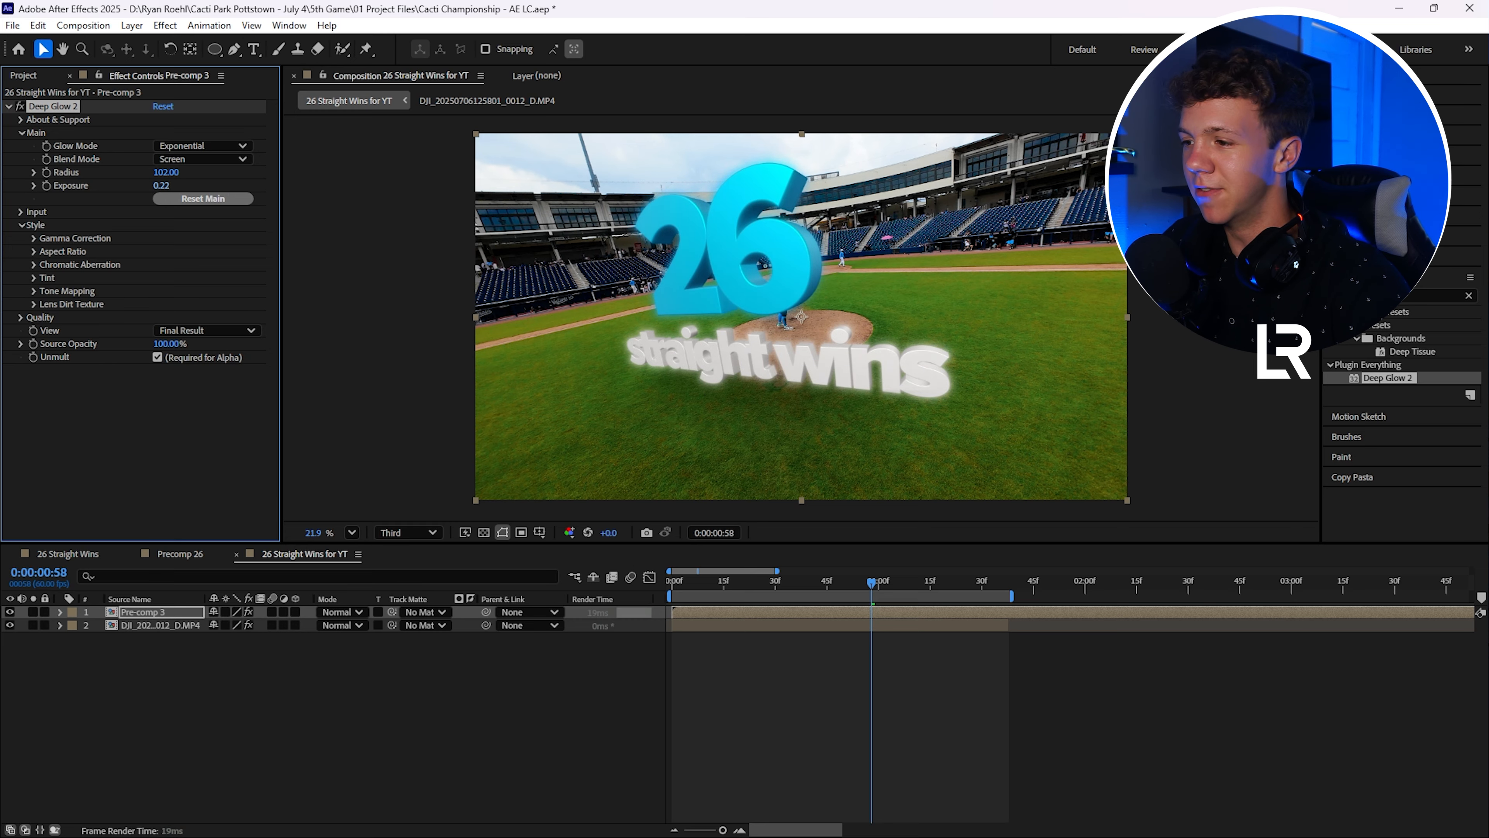
key("space")
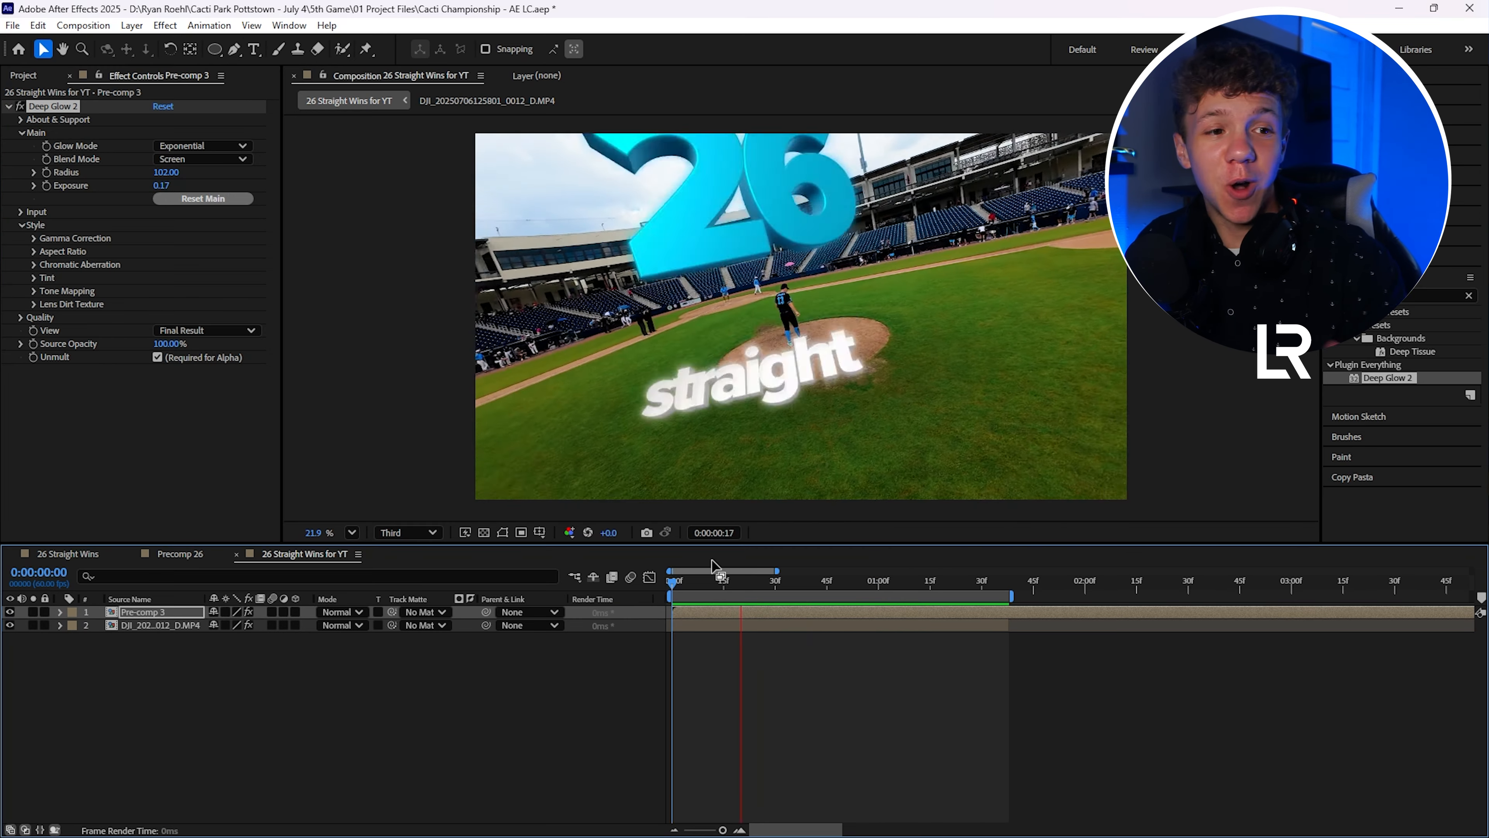